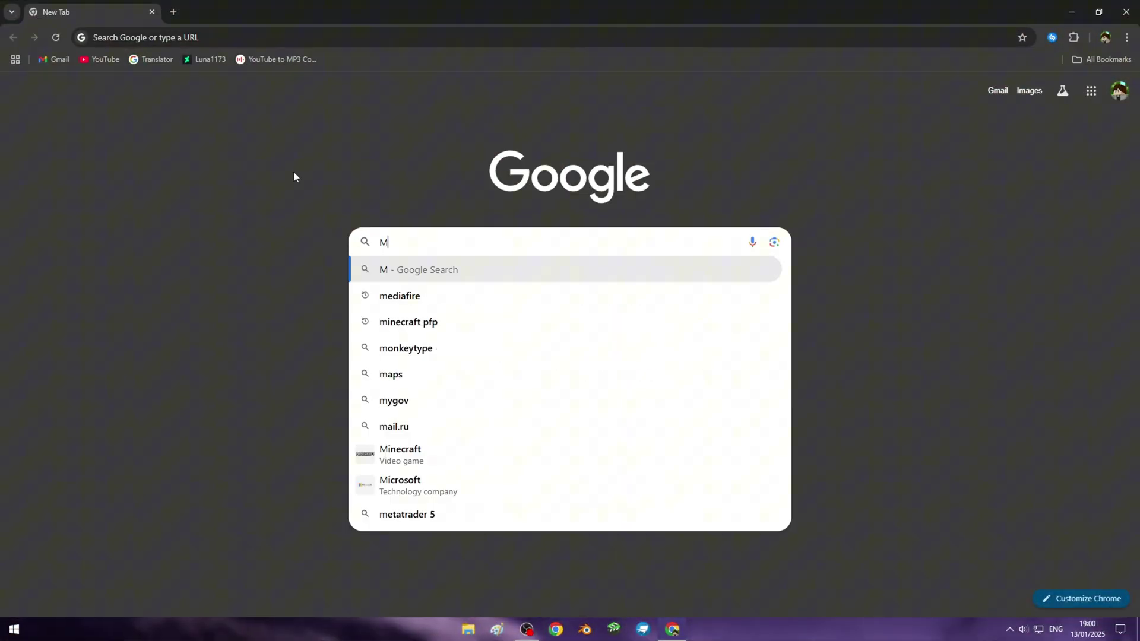
Search Google for 'Magica voxel' and open the official ephtracy.github.io site
type("agic v")
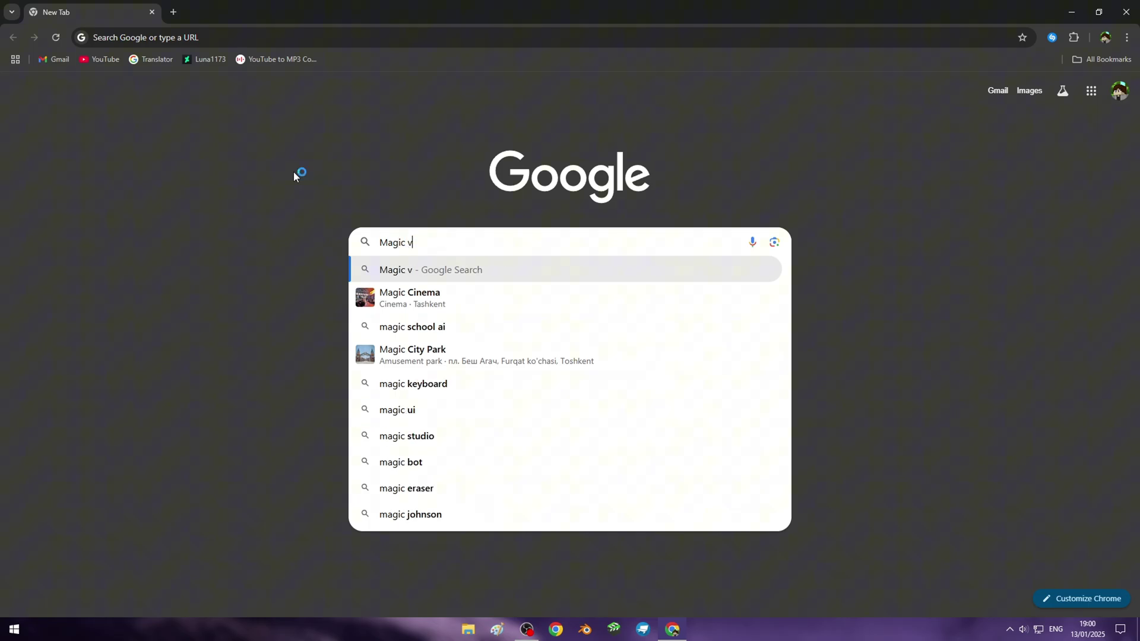
key("BackSpace")
key("BackSpace")
type("a")
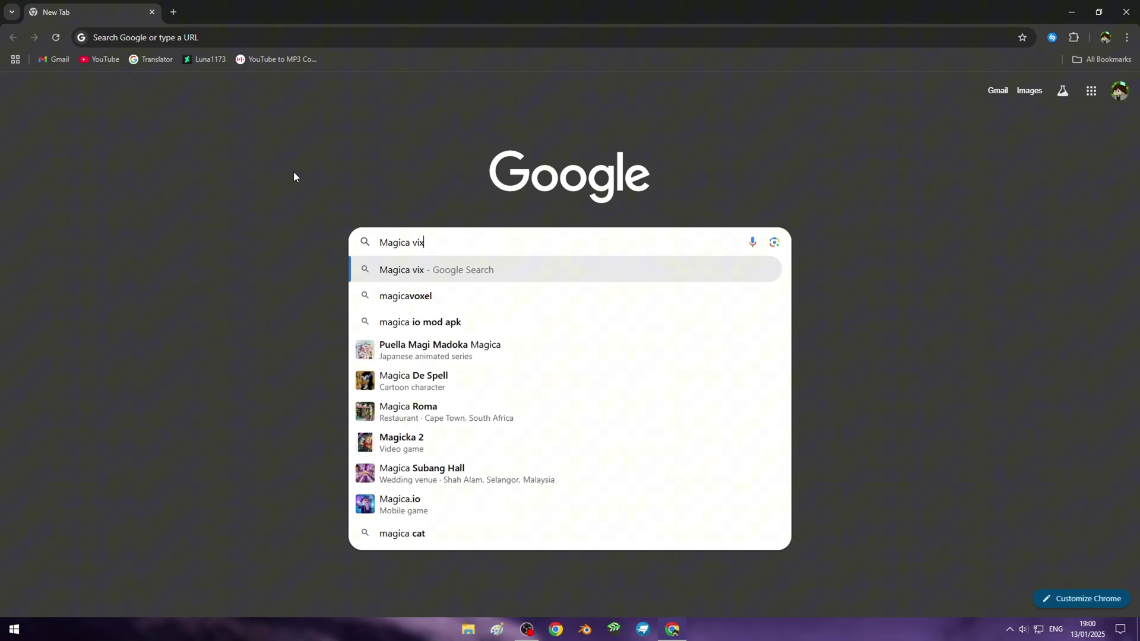
type(" voxel")
key("Return")
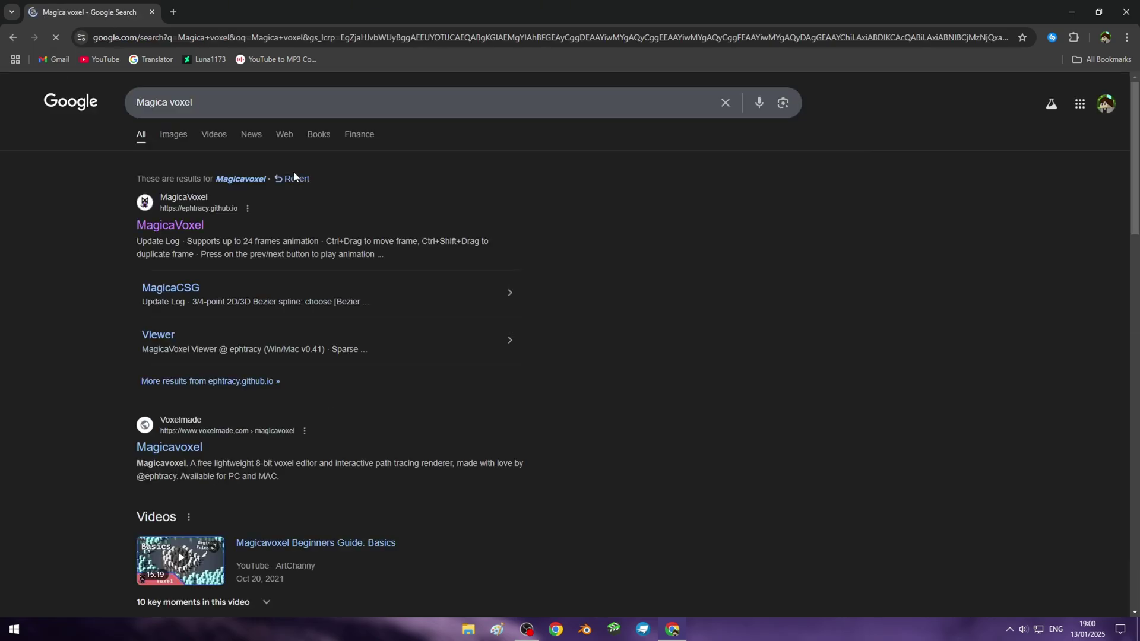
left_click(182, 235)
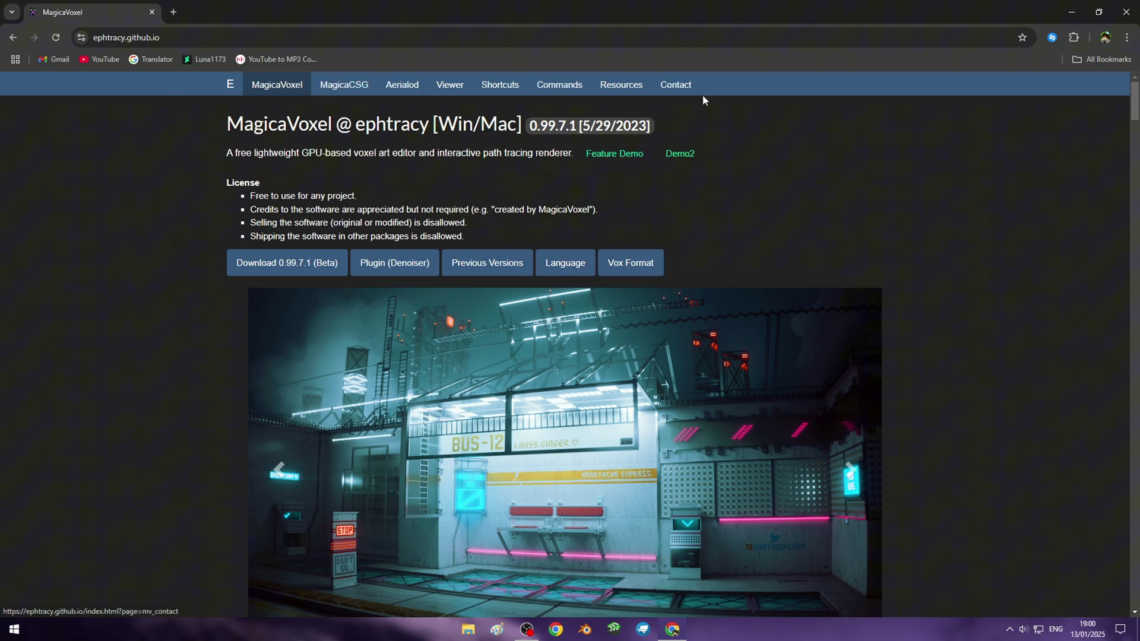
Download the MagicaVoxel-0.99.7.1-win64.zip release from the site
scroll(109, 224, "down", 7)
scroll(110, 225, "up", 7)
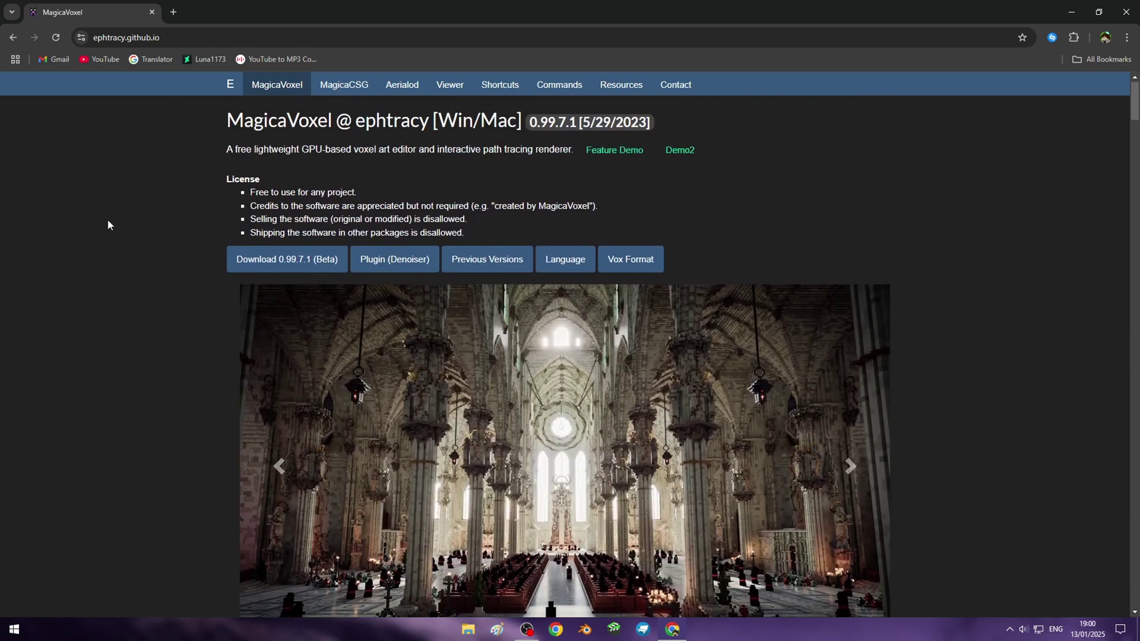
scroll(148, 276, "down", 1)
scroll(160, 268, "up", 1)
left_click(313, 265)
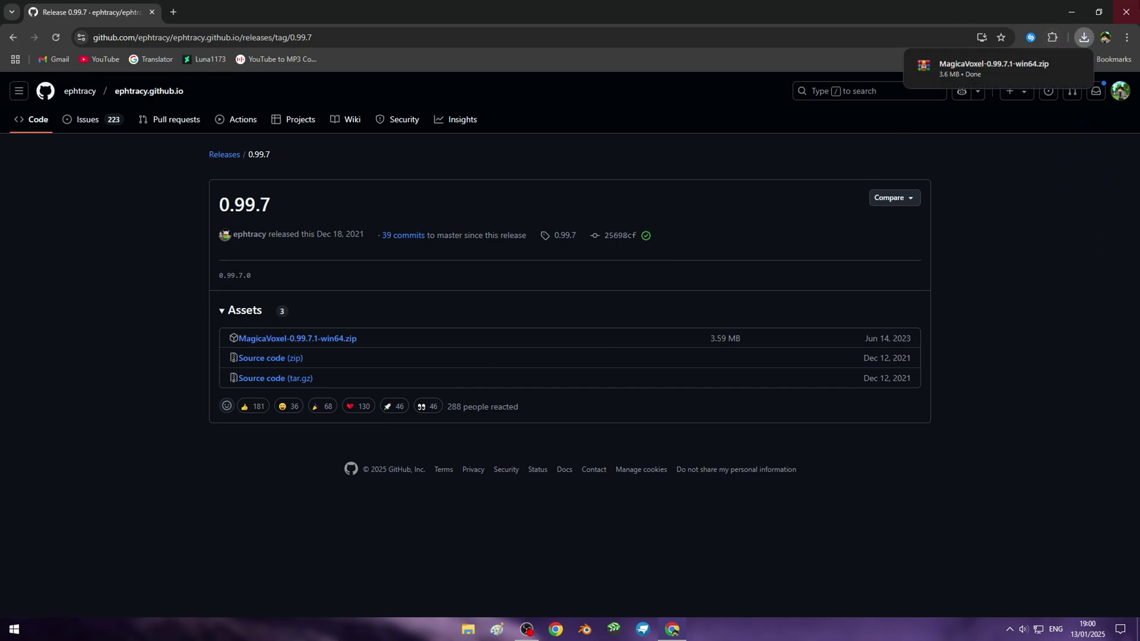
Close Chrome and extract the MagicaVoxel zip in Downloads into its own folder
left_click(1127, 12)
left_click(1073, 9)
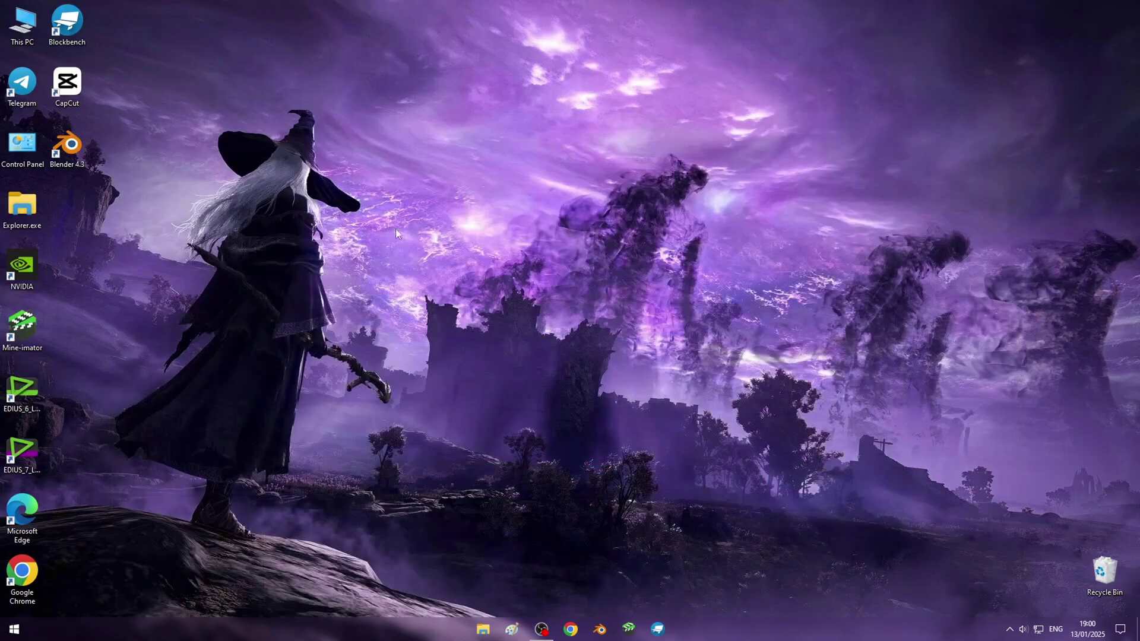
double_click(22, 24)
left_click(345, 233)
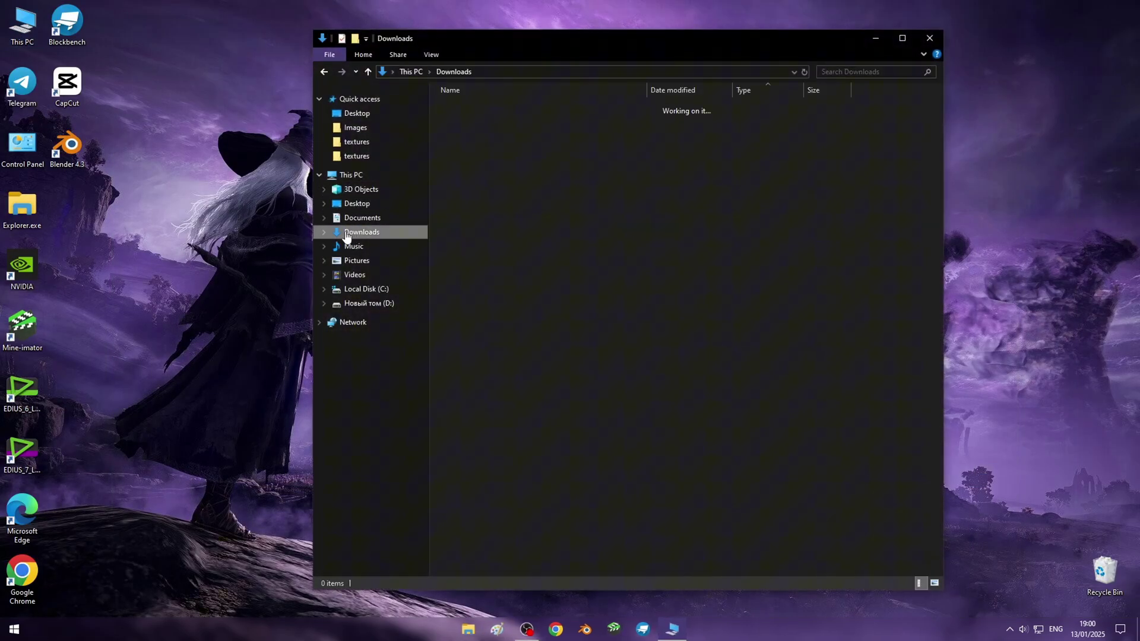
left_click(495, 124)
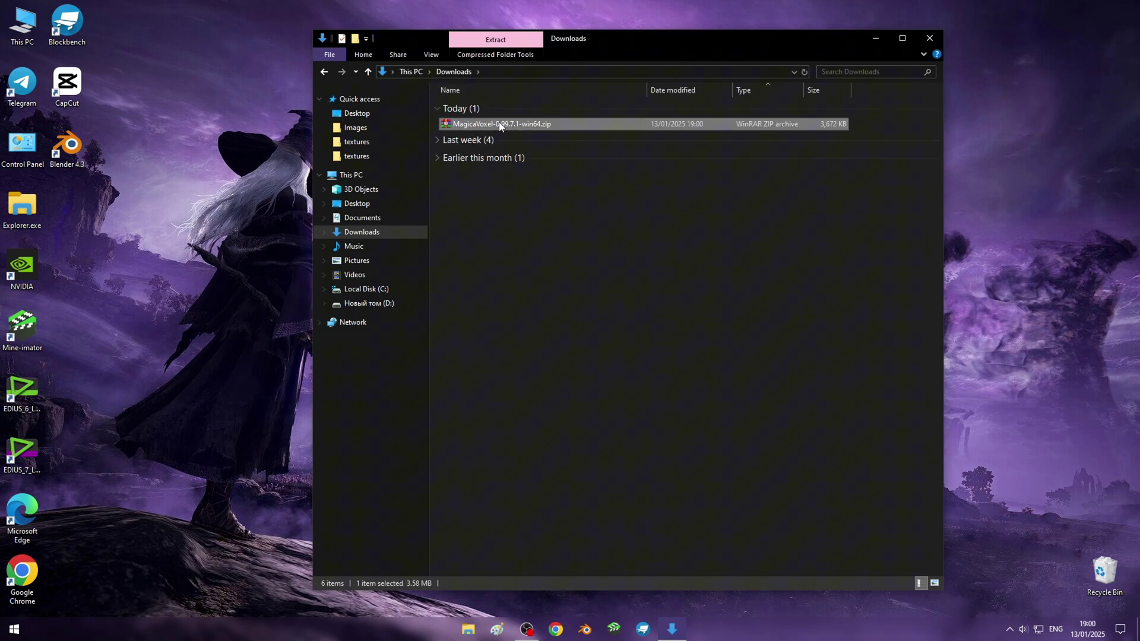
right_click(463, 124)
left_click(487, 186)
Launch MagicaVoxel.exe from the extracted MagicaVoxel-0.99.7.1-win64 folder
left_click(543, 137)
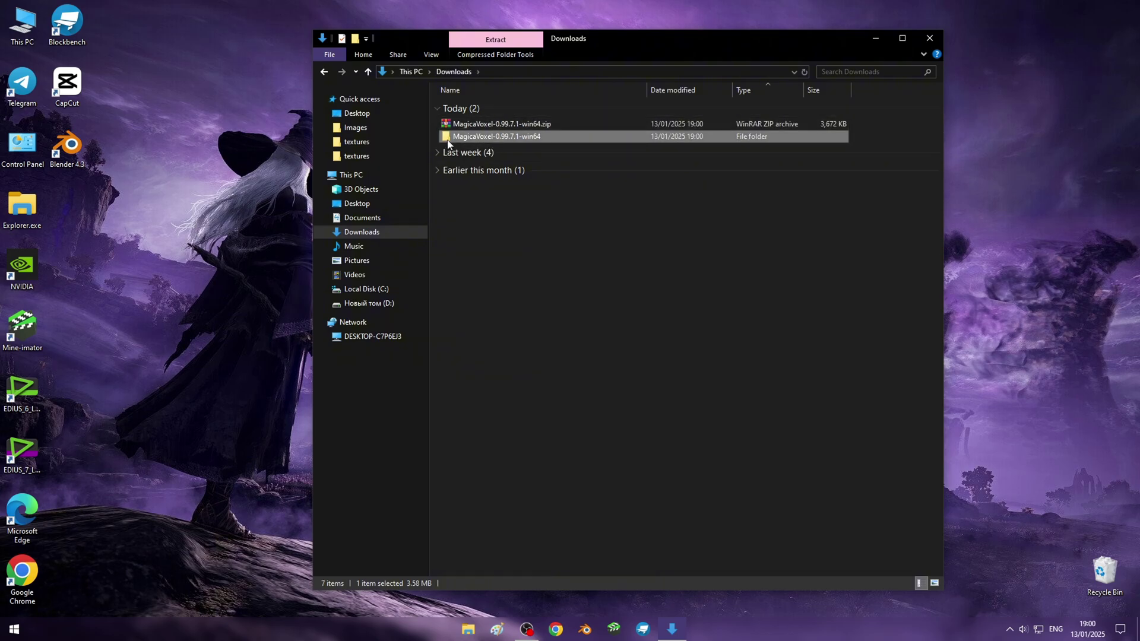
double_click(526, 137)
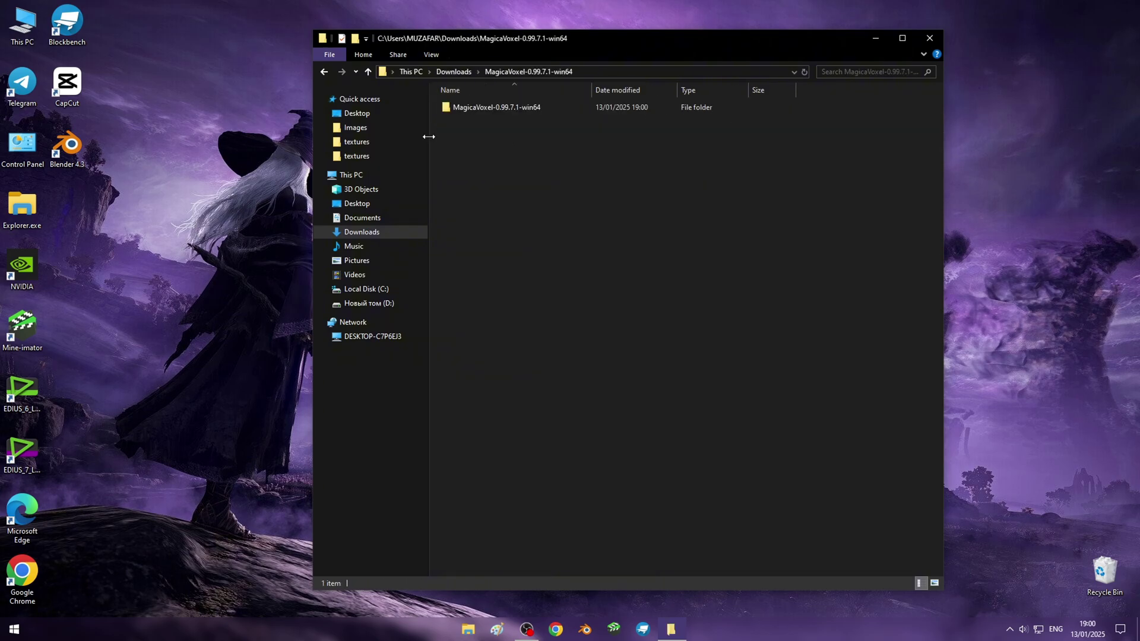
double_click(481, 108)
left_click(484, 207)
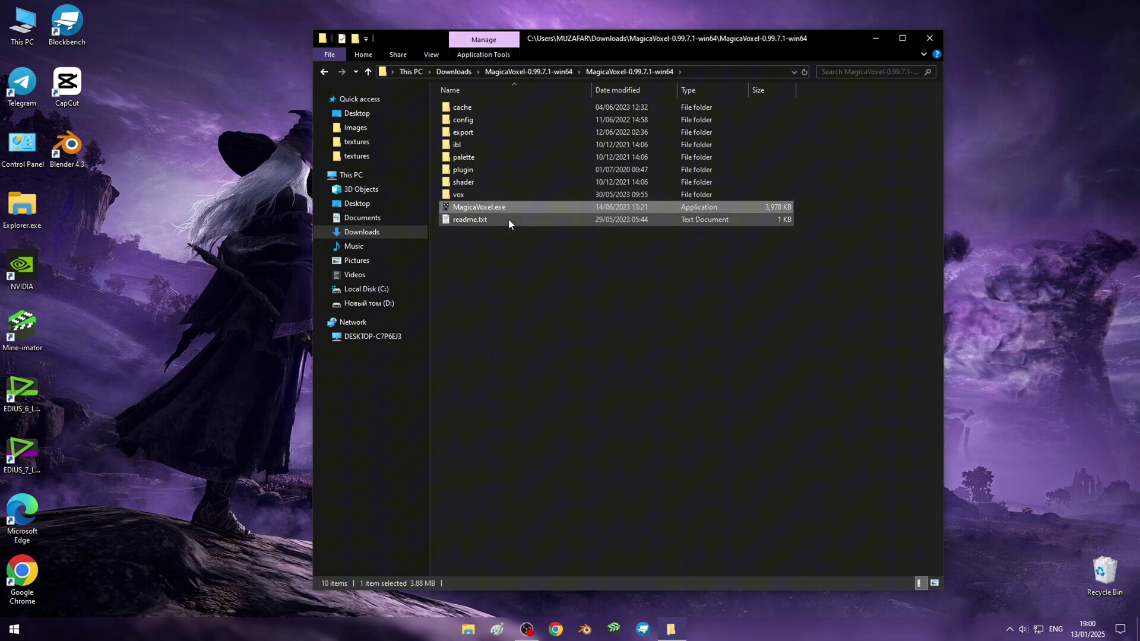
double_click(512, 211)
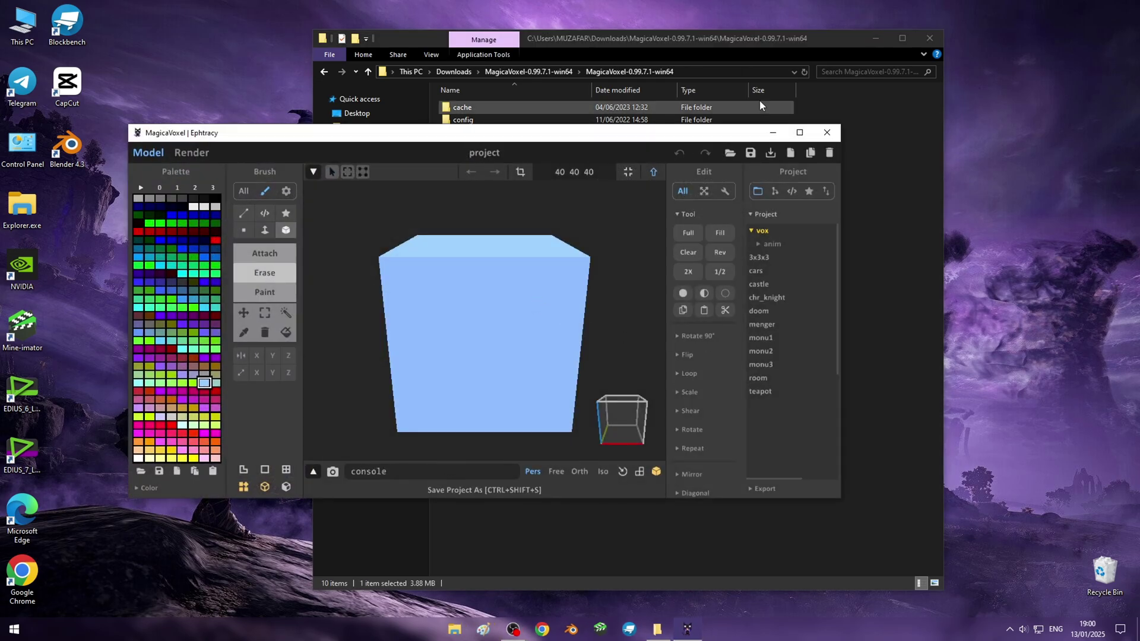
Maximize the MagicaVoxel window and turn the view to face the cube's front
left_click(800, 132)
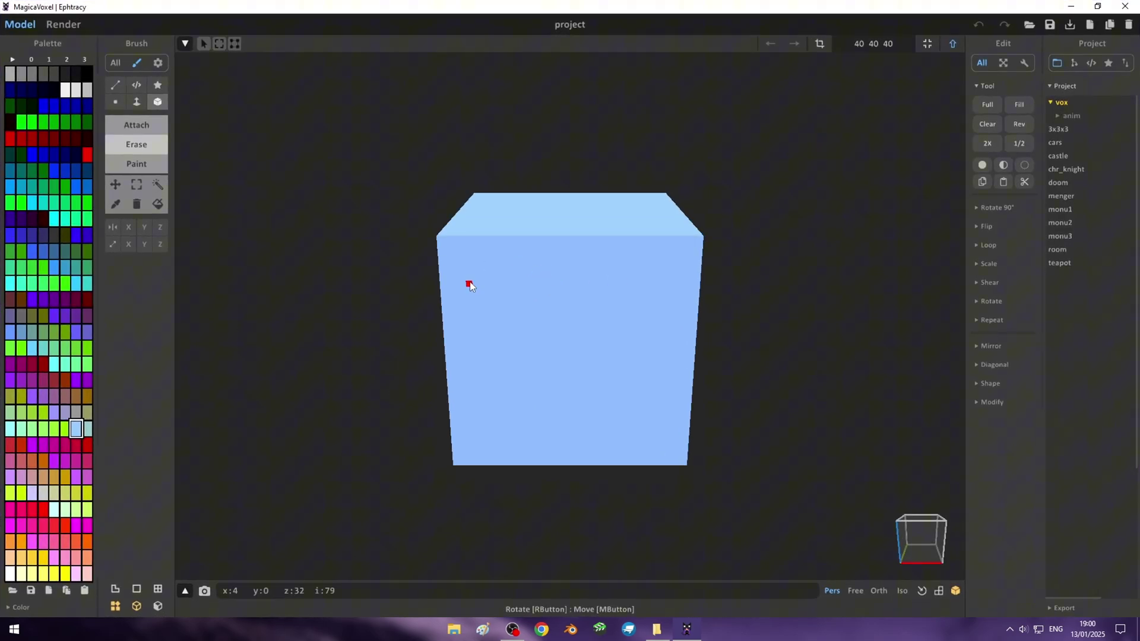
scroll(554, 306, "up", 2)
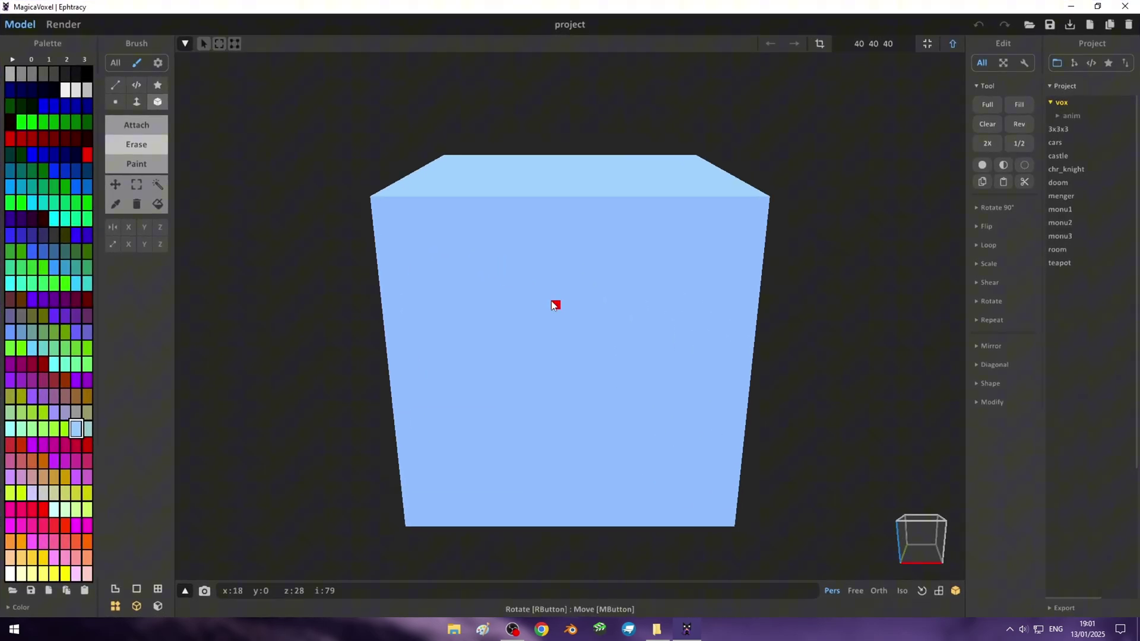
scroll(553, 306, "up", 2)
scroll(552, 303, "up", 1)
scroll(553, 303, "up", 1)
scroll(552, 303, "down", 5)
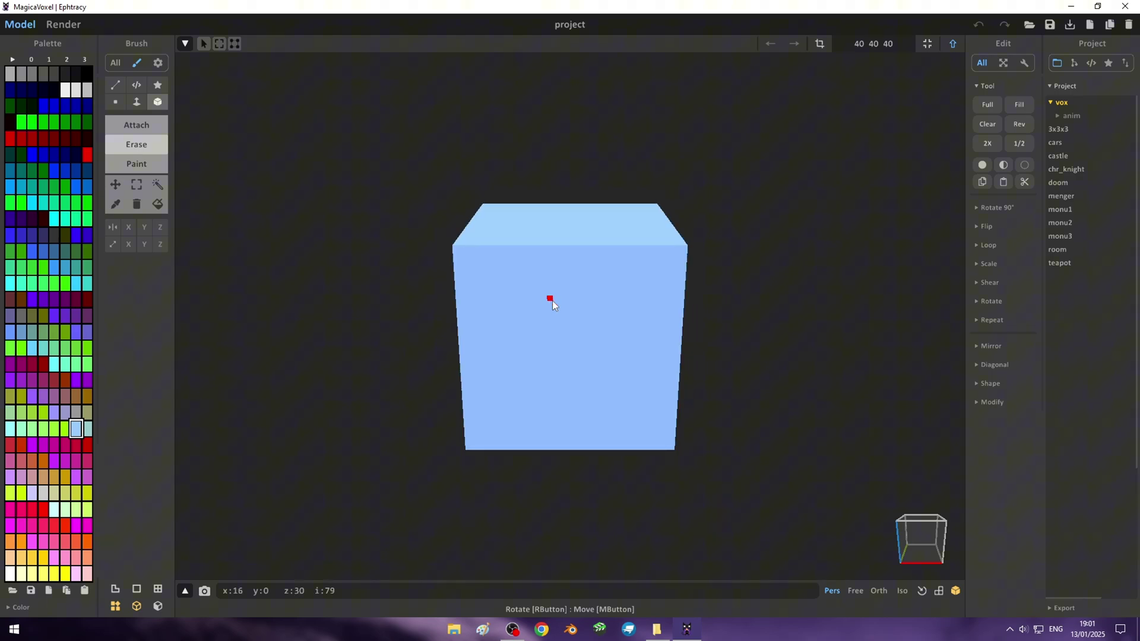
mouse_move(558, 301)
right_mouse_down()
mouse_move(564, 235)
mouse_move(641, 173)
mouse_move(687, 338)
mouse_move(687, 318)
right_mouse_up()
scroll(497, 273, "up", 3)
scroll(497, 273, "down", 2)
Erase a full step from the cube's top and hollow a basin into the lower step
left_click_drag(509, 234, 475, 178)
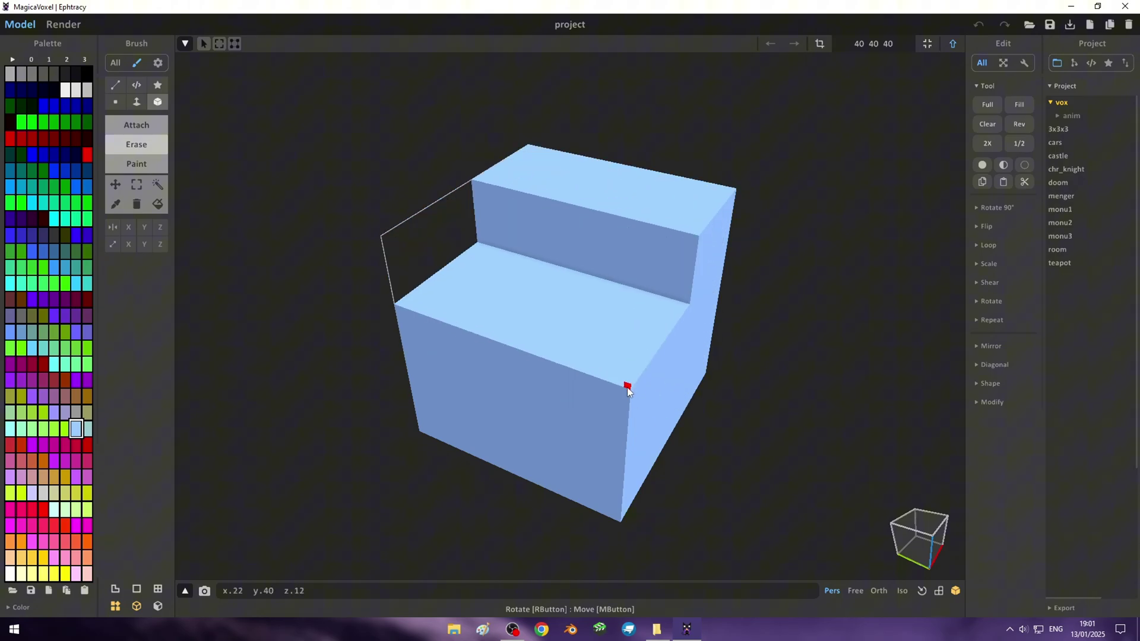
left_click(625, 387)
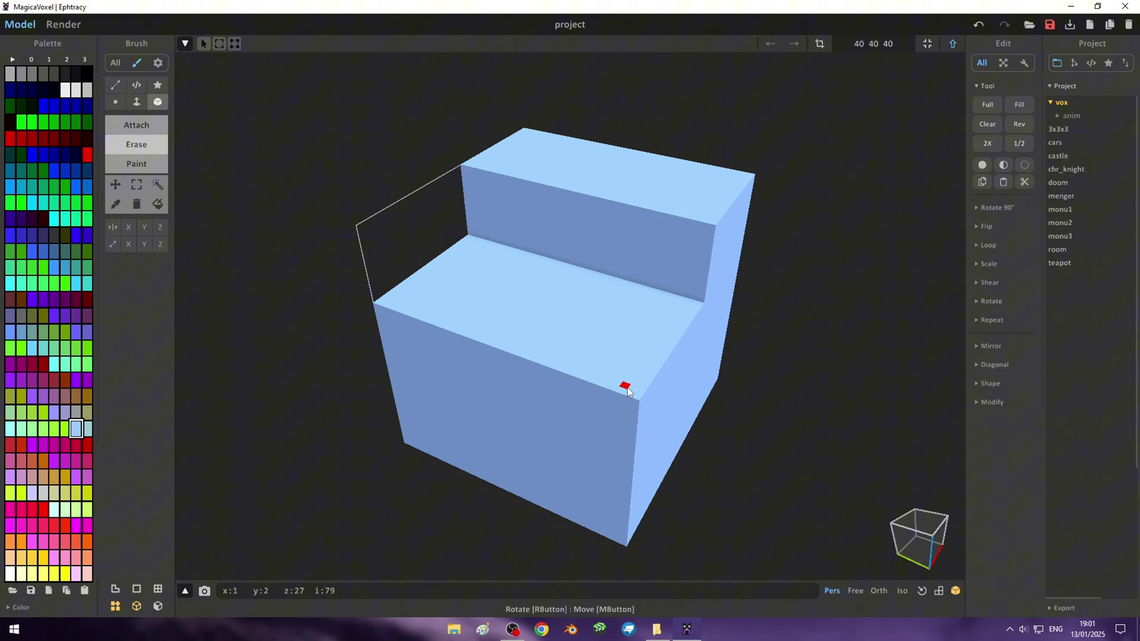
scroll(543, 356, "up", 2)
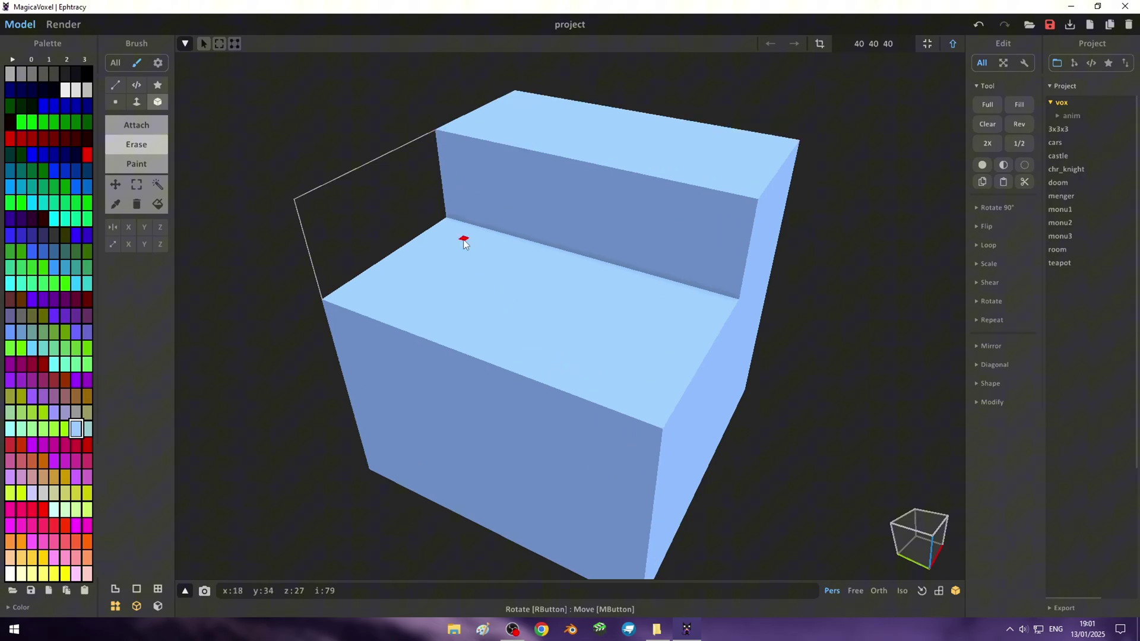
left_click_drag(464, 242, 657, 487)
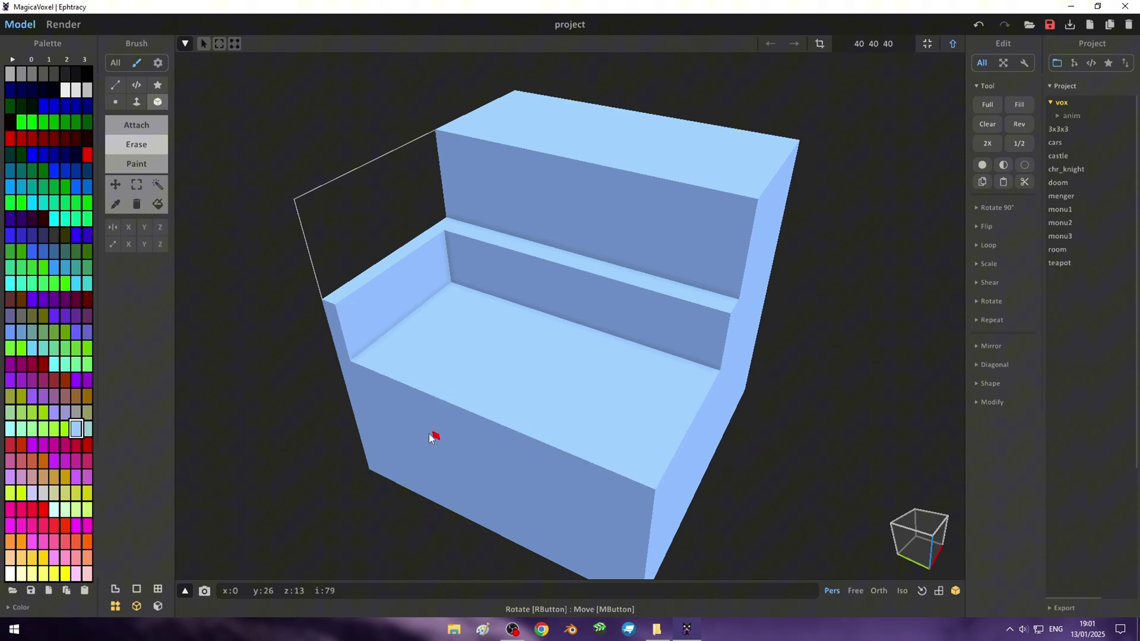
scroll(416, 433, "down", 4)
right_click_drag(405, 427, 547, 436)
scroll(557, 469, "up", 2)
scroll(558, 469, "up", 2)
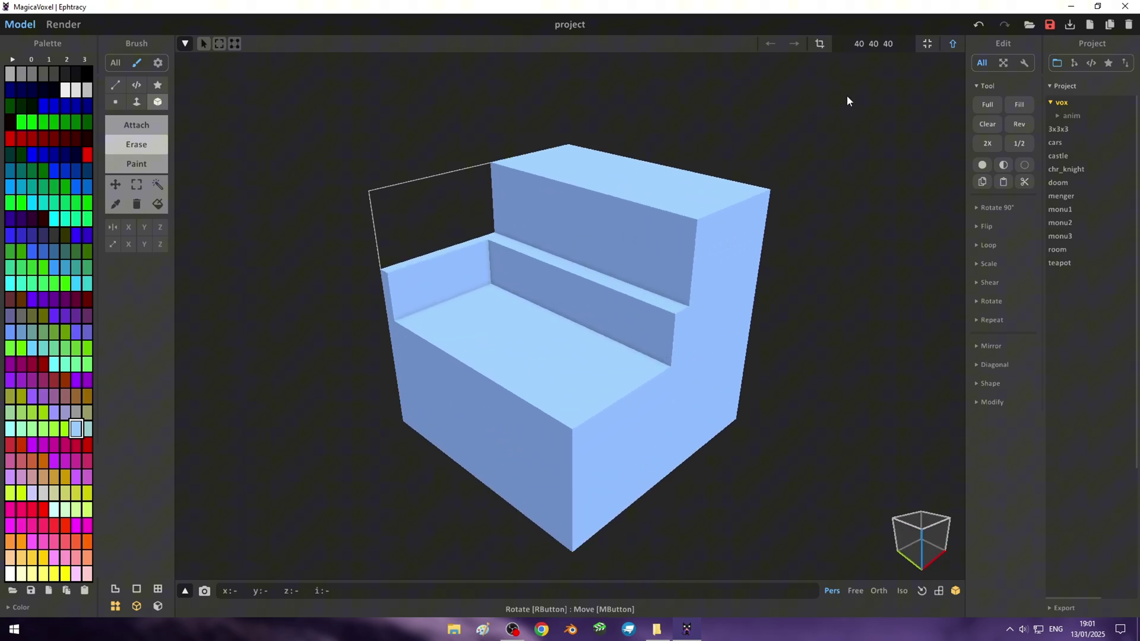
Change the model size from 40 40 40 to 16 32 16
left_click(865, 43)
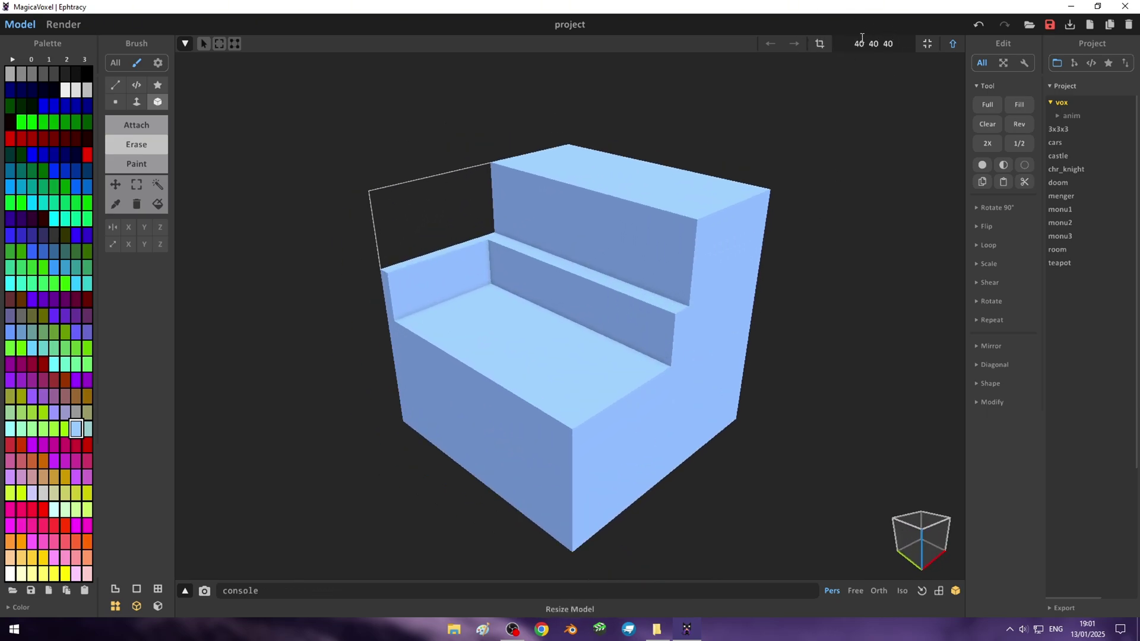
left_click_drag(906, 46, 843, 43)
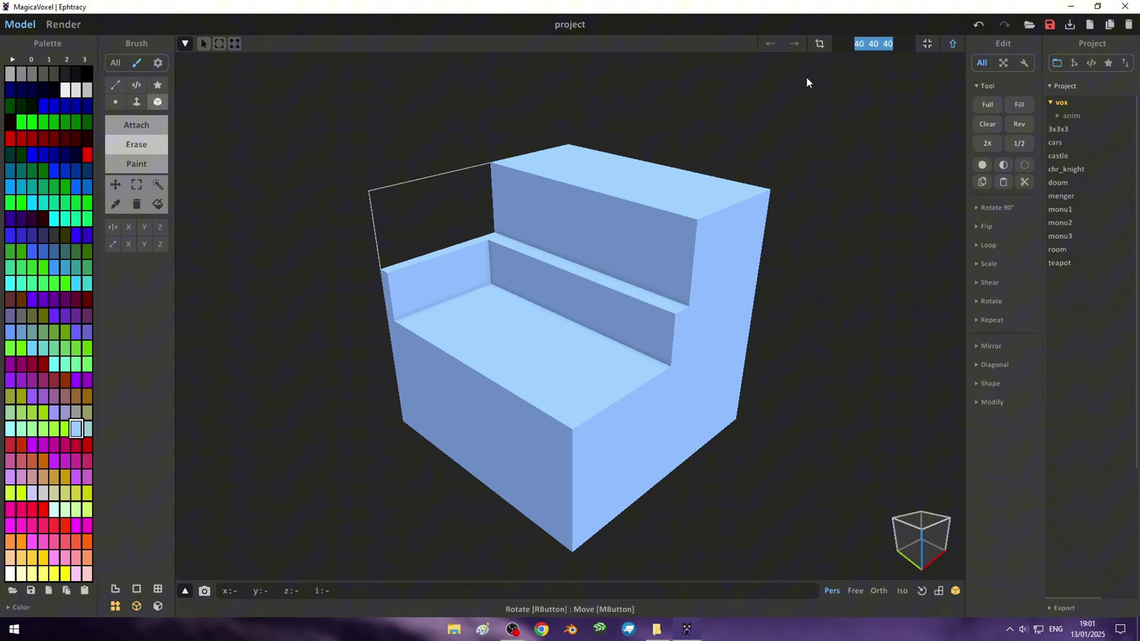
type("16")
type(" 32 16")
key("Return")
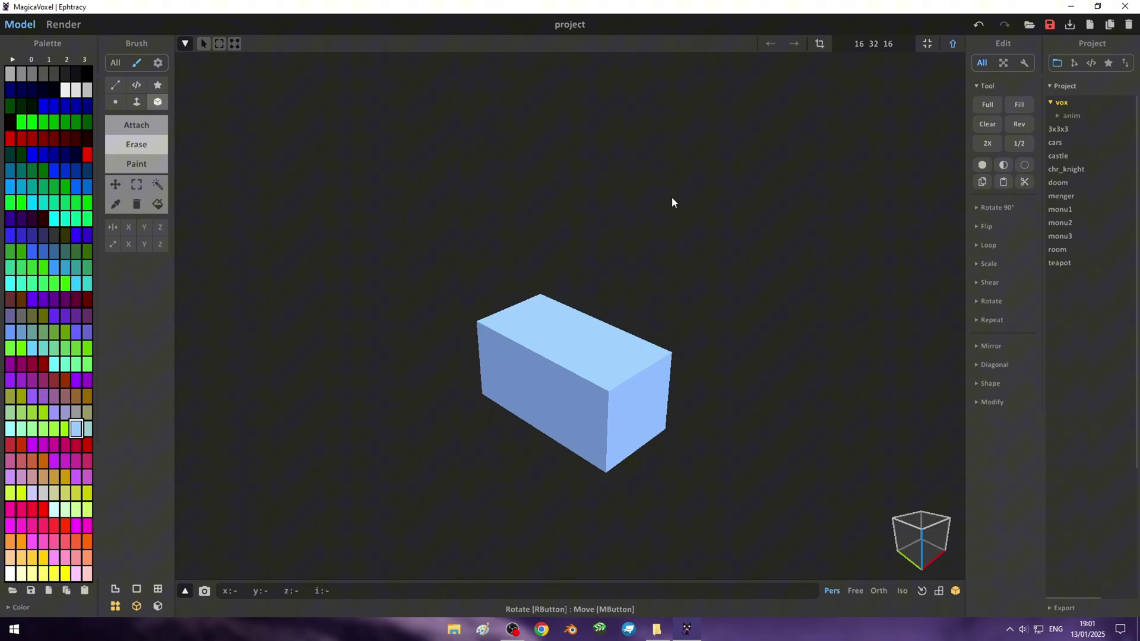
Box-erase every voxel of the 16×32×16 model, leaving it empty
mouse_move(654, 204)
right_mouse_down()
mouse_move(458, 279)
mouse_move(711, 250)
mouse_move(533, 257)
mouse_move(563, 440)
mouse_move(695, 468)
mouse_move(568, 486)
mouse_move(544, 267)
mouse_move(560, 158)
mouse_move(543, 428)
mouse_move(561, 479)
mouse_move(538, 368)
right_mouse_up()
scroll(594, 392, "up", 3)
mouse_move(654, 420)
right_mouse_down()
mouse_move(667, 339)
mouse_move(695, 359)
mouse_move(647, 295)
right_mouse_up()
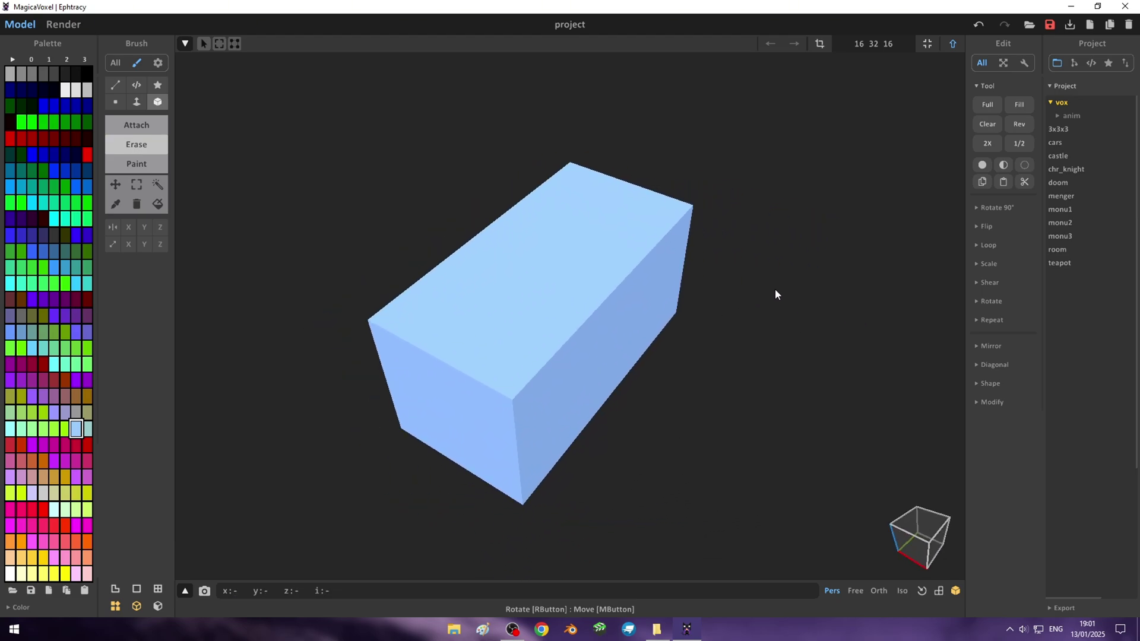
mouse_move(747, 287)
middle_mouse_down()
mouse_move(711, 258)
mouse_move(403, 289)
mouse_move(697, 84)
mouse_move(926, 12)
mouse_move(1109, 194)
mouse_move(827, 374)
mouse_move(488, 308)
mouse_move(621, 325)
mouse_move(657, 237)
mouse_move(766, 269)
mouse_move(782, 247)
middle_mouse_up()
right_click_drag(501, 272, 541, 254)
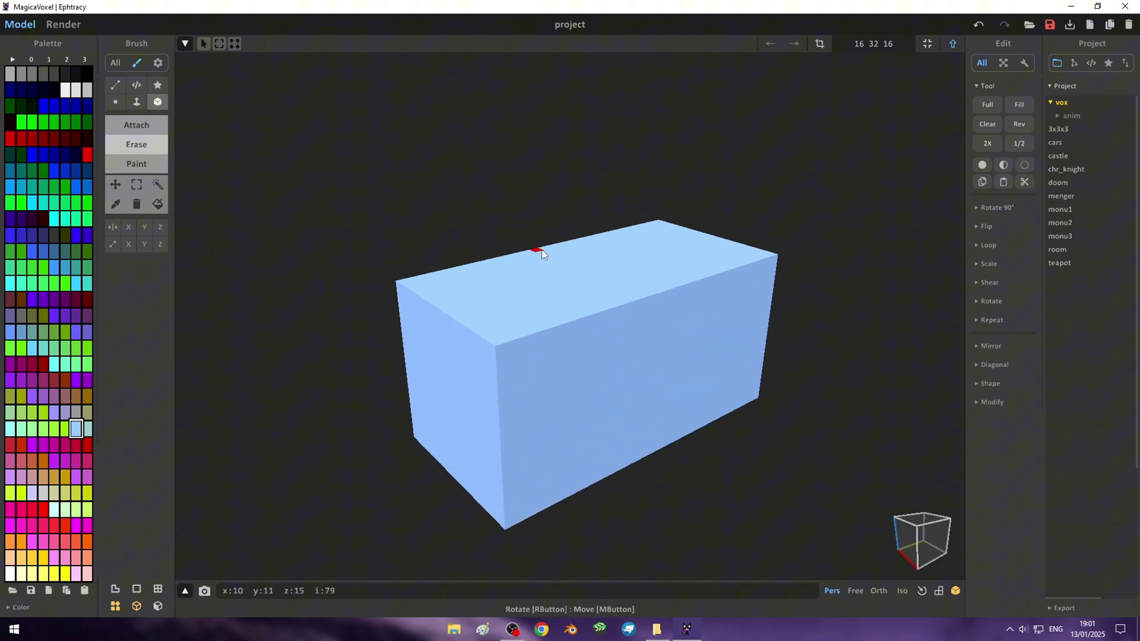
left_click_drag(403, 285, 757, 398)
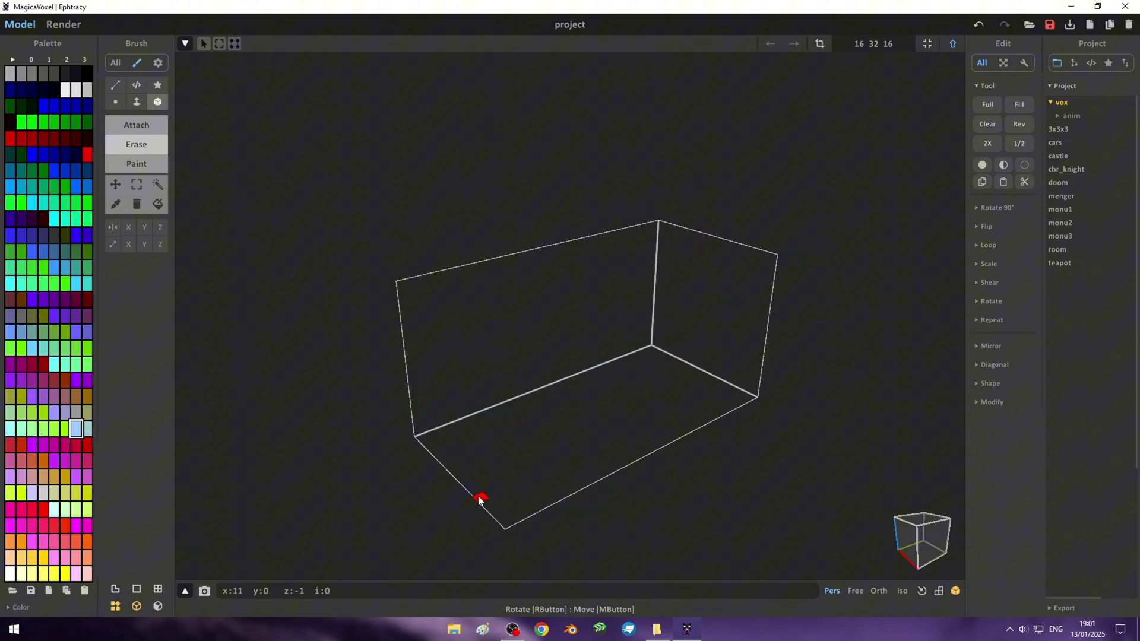
left_click(153, 592)
mouse_move(365, 486)
right_mouse_down()
mouse_move(436, 525)
mouse_move(476, 437)
right_mouse_up()
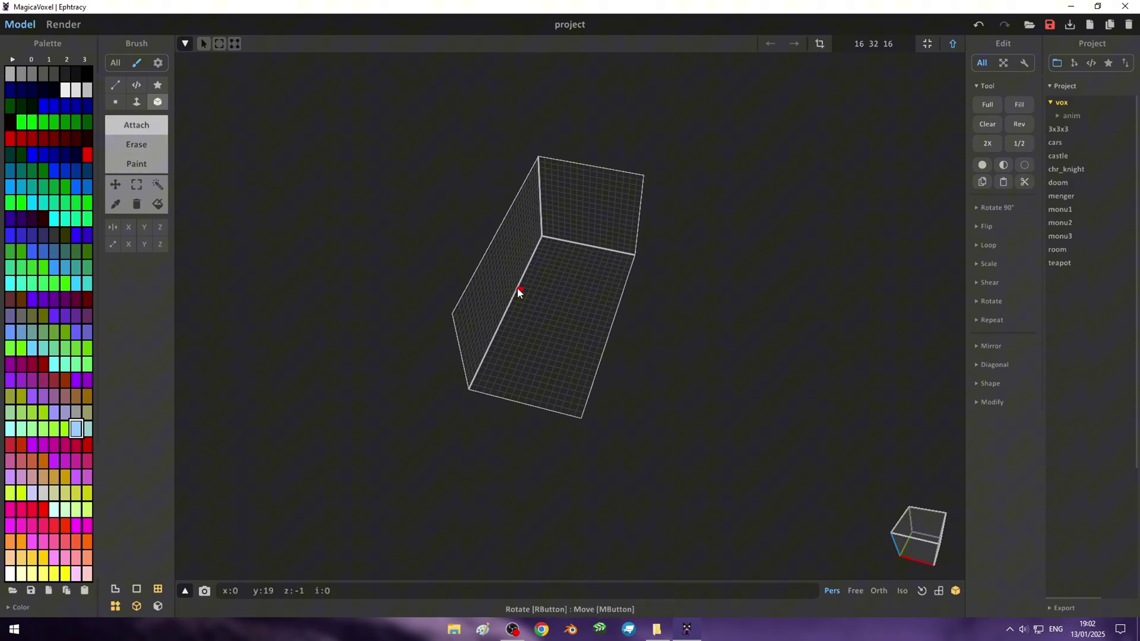
mouse_move(522, 293)
right_mouse_down()
mouse_move(600, 292)
mouse_move(532, 287)
mouse_move(461, 219)
right_mouse_up()
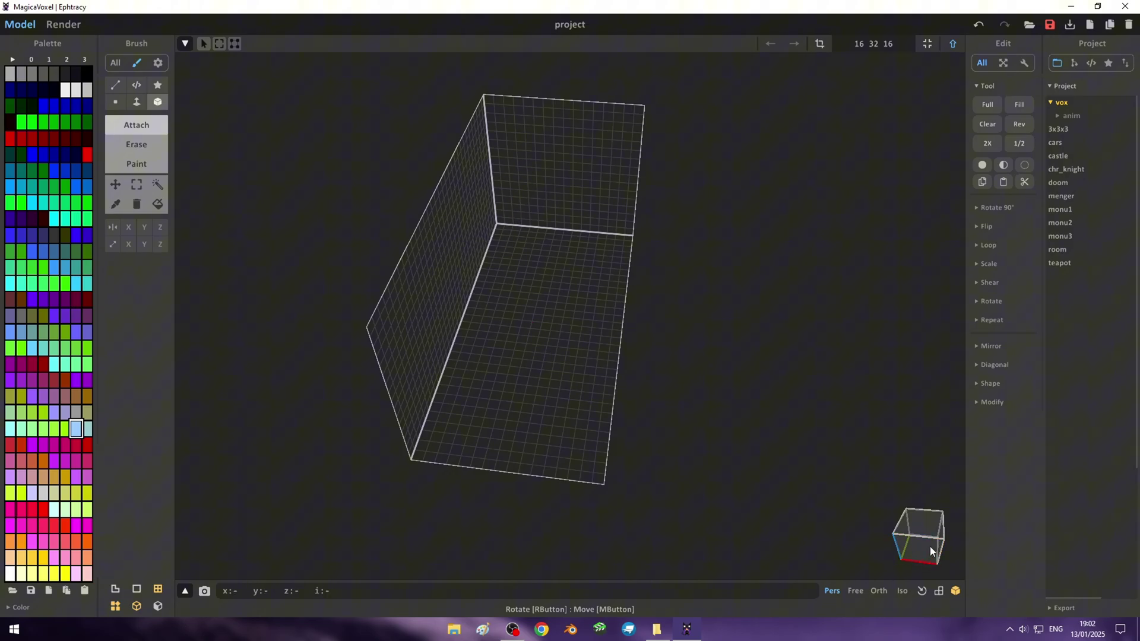
mouse_move(820, 544)
right_mouse_down()
mouse_move(782, 532)
mouse_move(796, 466)
right_mouse_up()
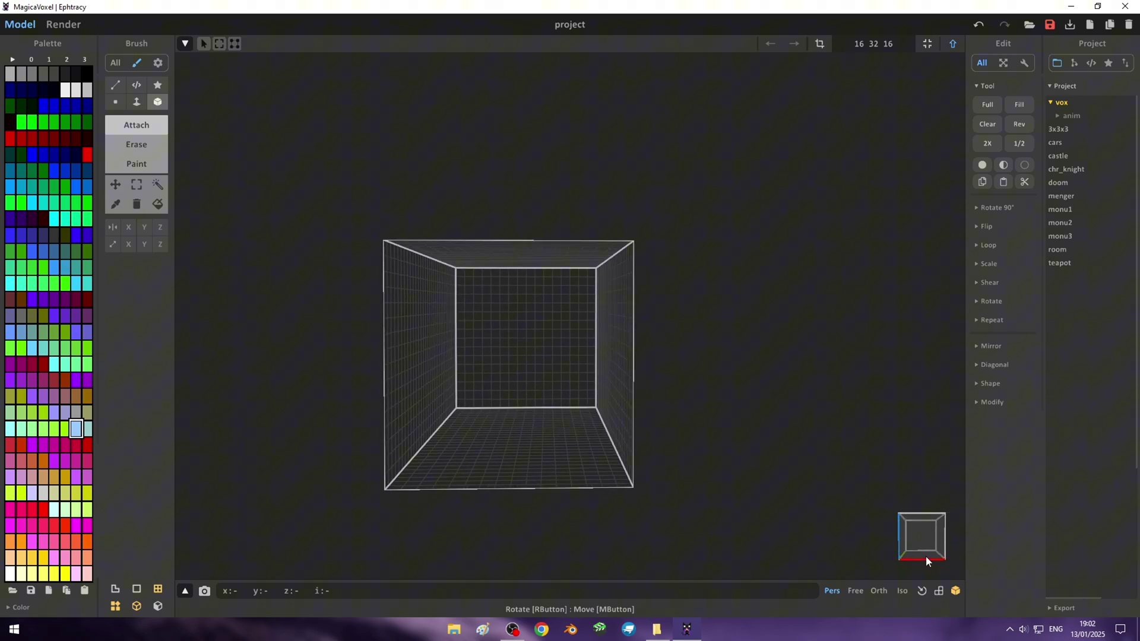
right_click_drag(796, 523, 566, 514)
right_click_drag(438, 454, 675, 411)
scroll(734, 448, "up", 3)
scroll(734, 447, "down", 2)
scroll(585, 340, "down", 1)
scroll(623, 355, "up", 1)
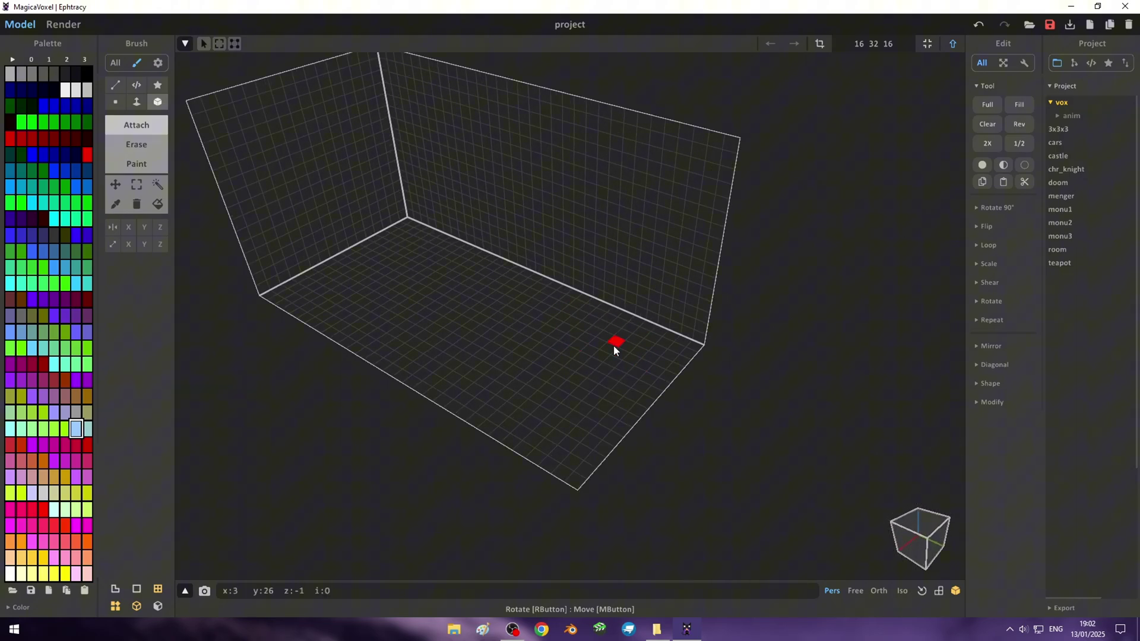
mouse_move(458, 368)
right_mouse_down()
mouse_move(526, 369)
mouse_move(555, 326)
mouse_move(512, 345)
mouse_move(294, 245)
right_mouse_up()
left_click(10, 139)
mouse_move(463, 437)
left_mouse_down()
mouse_move(605, 319)
mouse_move(613, 324)
left_mouse_up()
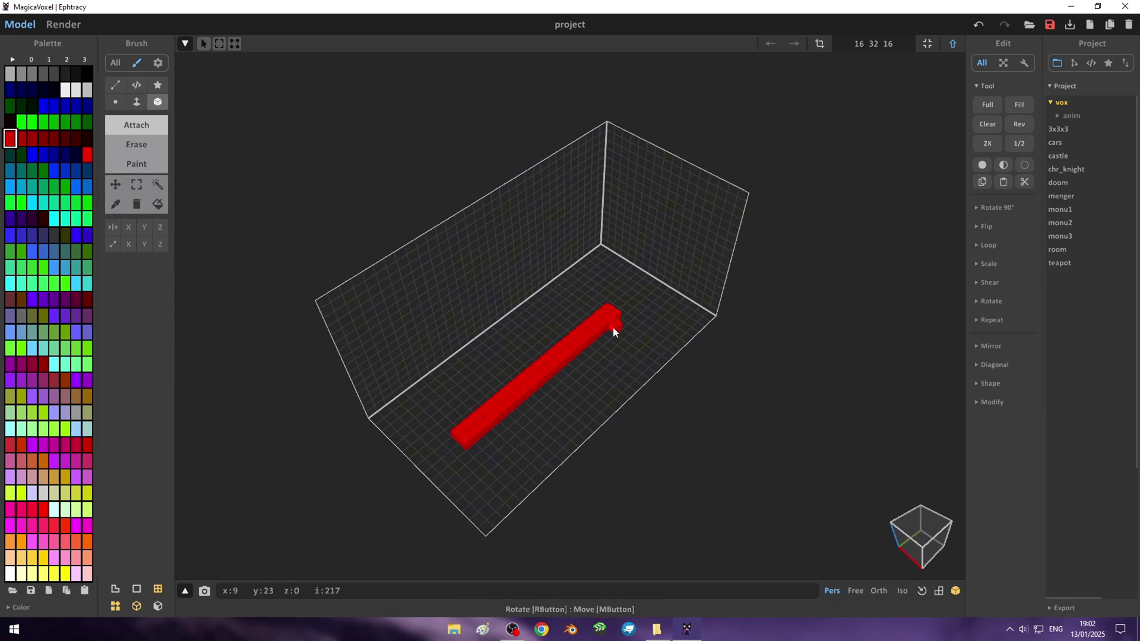
left_click(518, 311)
left_click(554, 316)
left_click(573, 309)
mouse_move(565, 310)
right_mouse_down()
mouse_move(629, 387)
mouse_move(678, 384)
mouse_move(695, 366)
mouse_move(641, 273)
mouse_move(654, 313)
mouse_move(678, 326)
right_mouse_up()
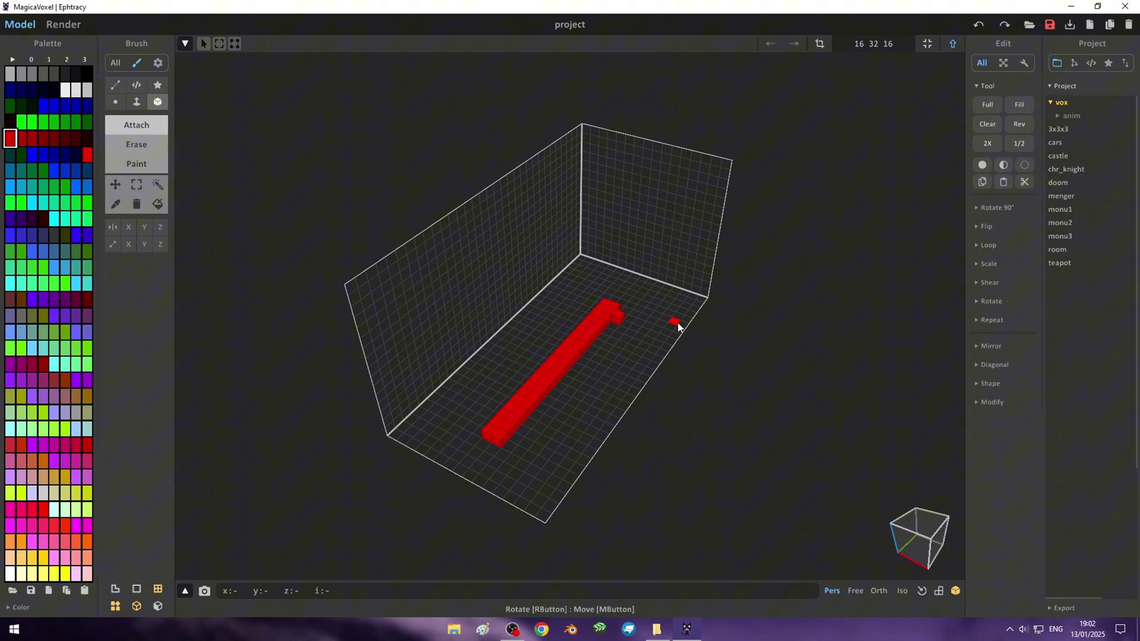
key("ctrl+z")
key("ctrl+z")
key("ctrl+z")
key("ctrl+z")
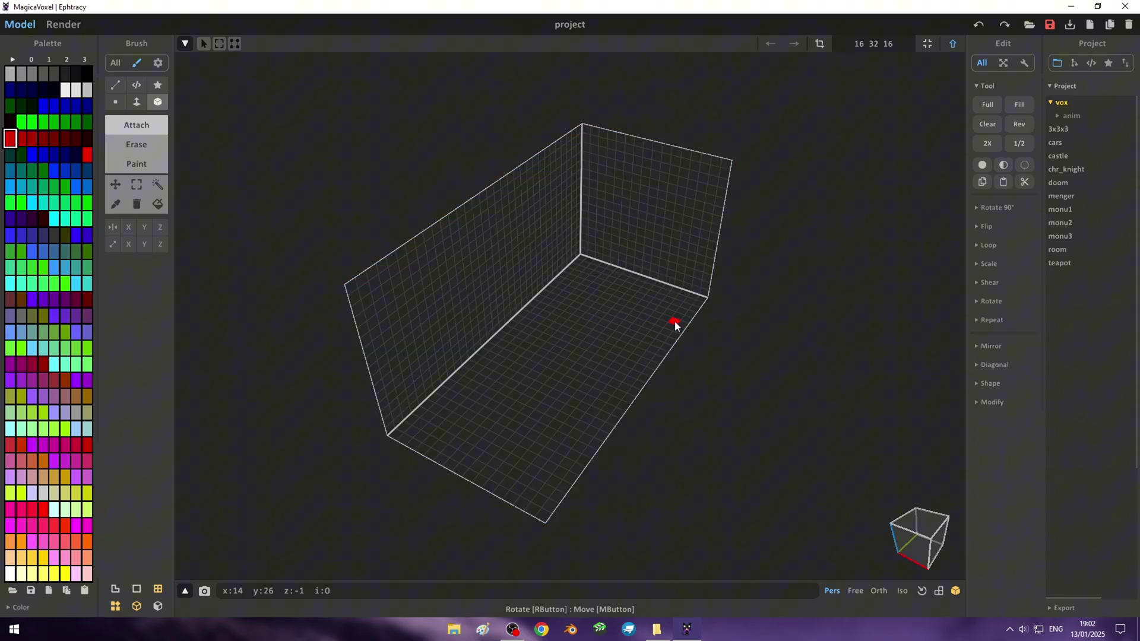
mouse_move(709, 340)
right_mouse_down()
mouse_move(753, 365)
mouse_move(900, 125)
right_mouse_up()
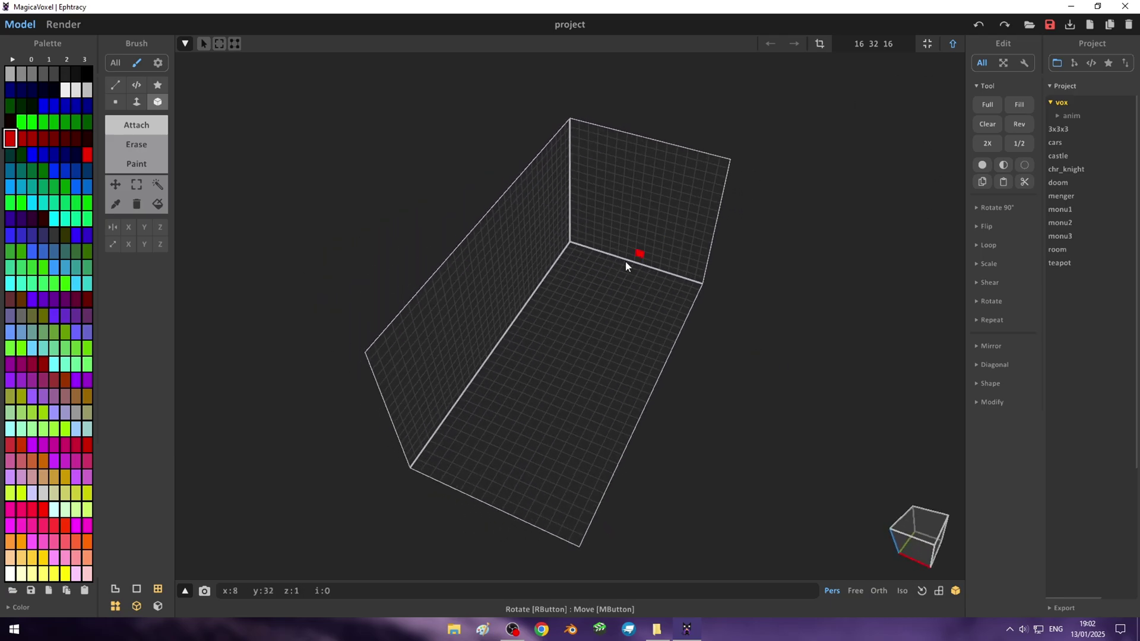
mouse_move(623, 269)
right_mouse_down()
mouse_move(657, 280)
mouse_move(929, 49)
right_mouse_up()
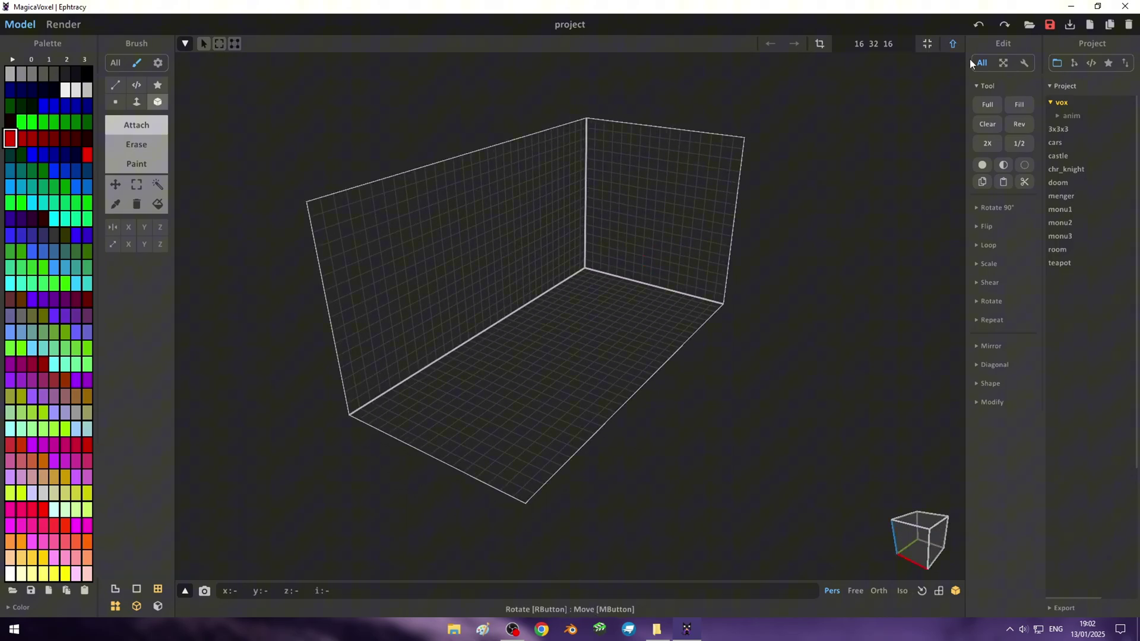
In World mode, set the model's Z position from 8 to 0
left_click(955, 45)
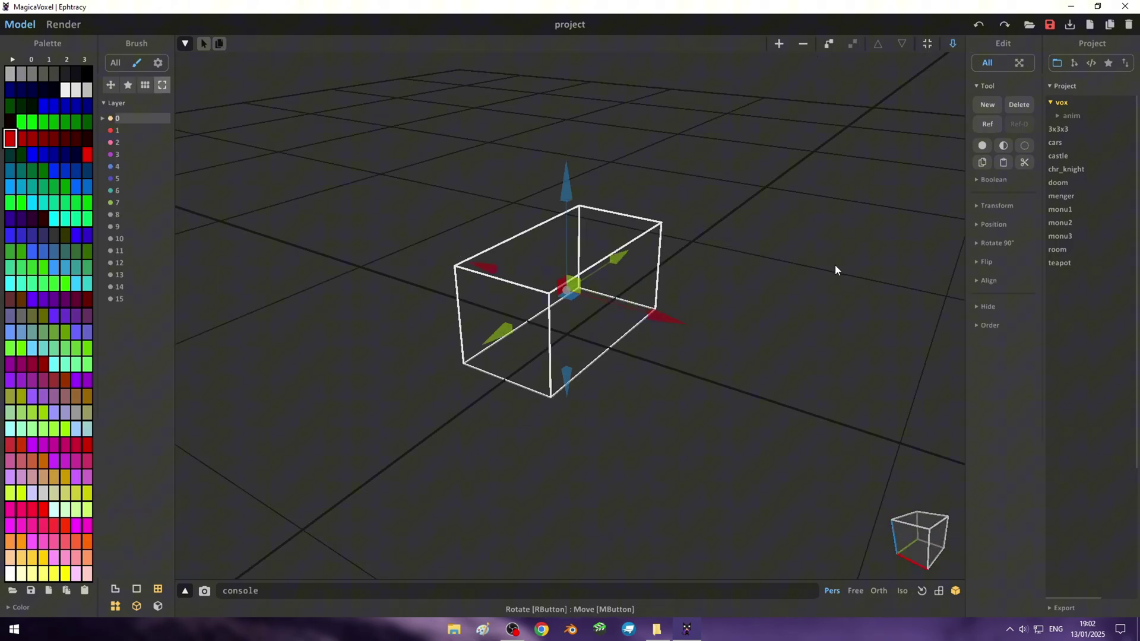
mouse_move(829, 269)
right_mouse_down()
mouse_move(741, 234)
mouse_move(433, 249)
mouse_move(774, 249)
mouse_move(891, 295)
mouse_move(819, 338)
mouse_move(802, 267)
right_mouse_up()
left_click(990, 206)
left_click(990, 205)
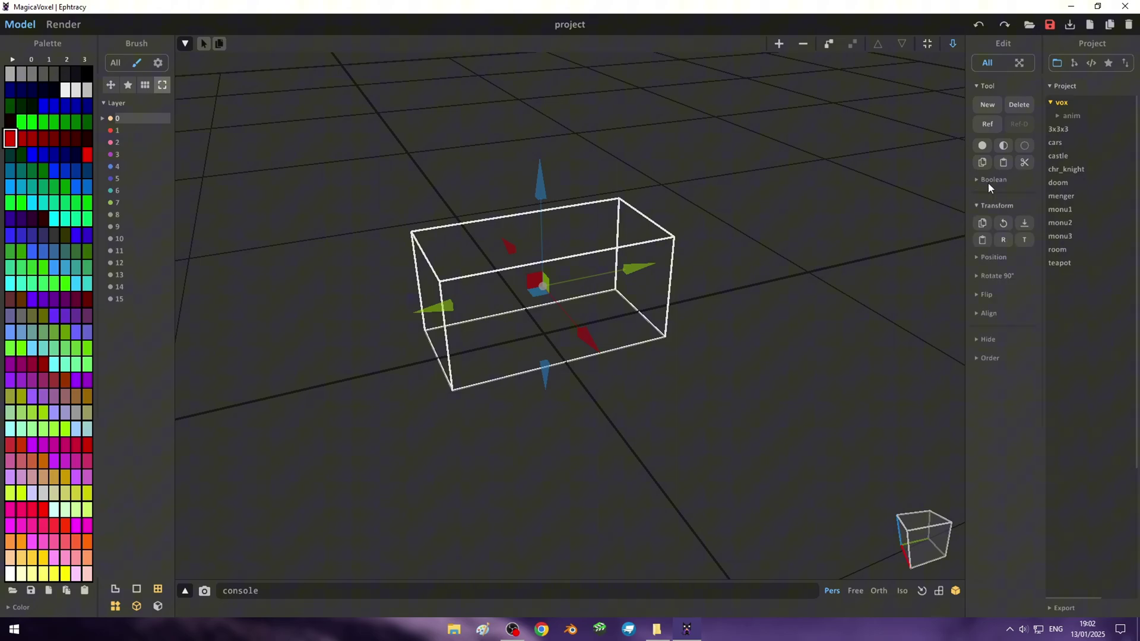
left_click(987, 257)
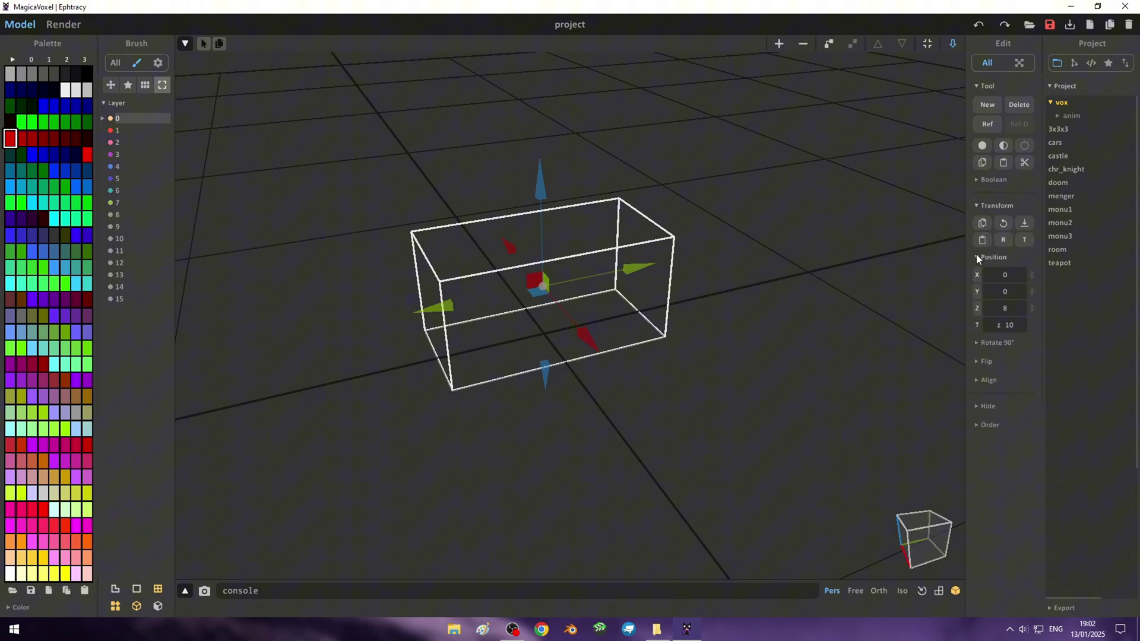
left_click(1018, 312)
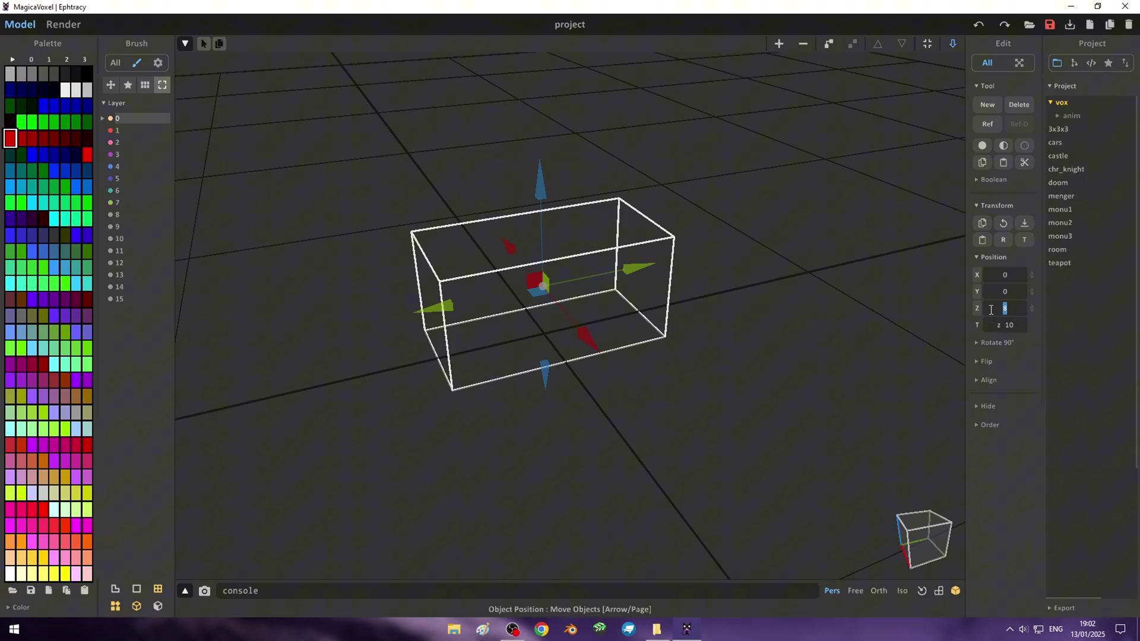
type("0")
key("Return")
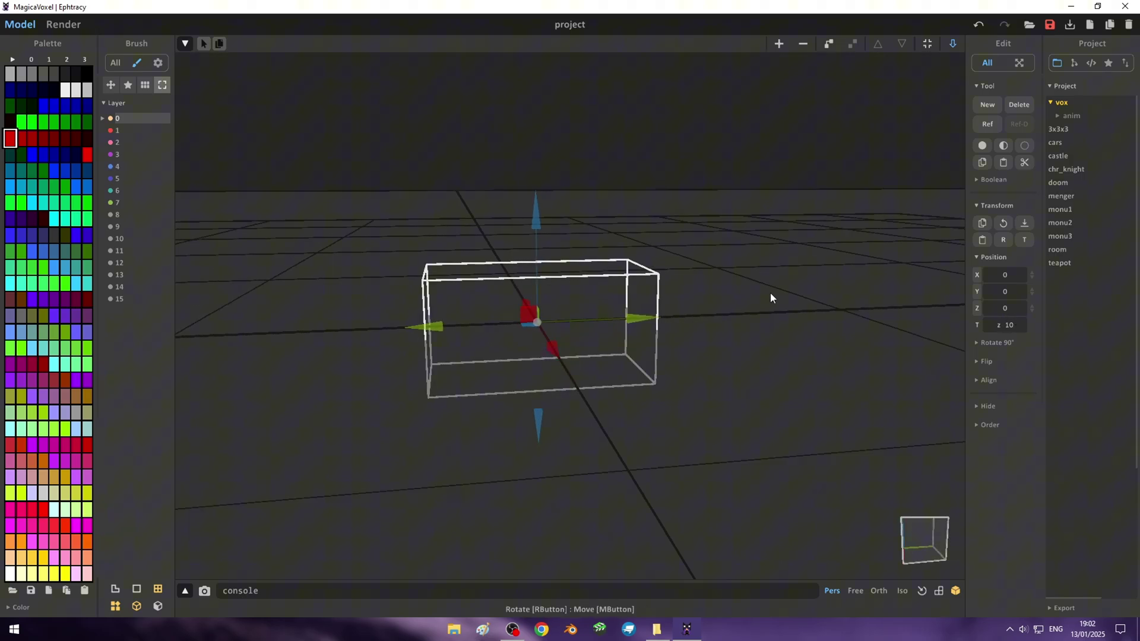
Reselect the box and switch back to Model mode to edit its voxels
mouse_move(771, 292)
right_mouse_down()
mouse_move(786, 290)
mouse_move(766, 297)
right_mouse_up()
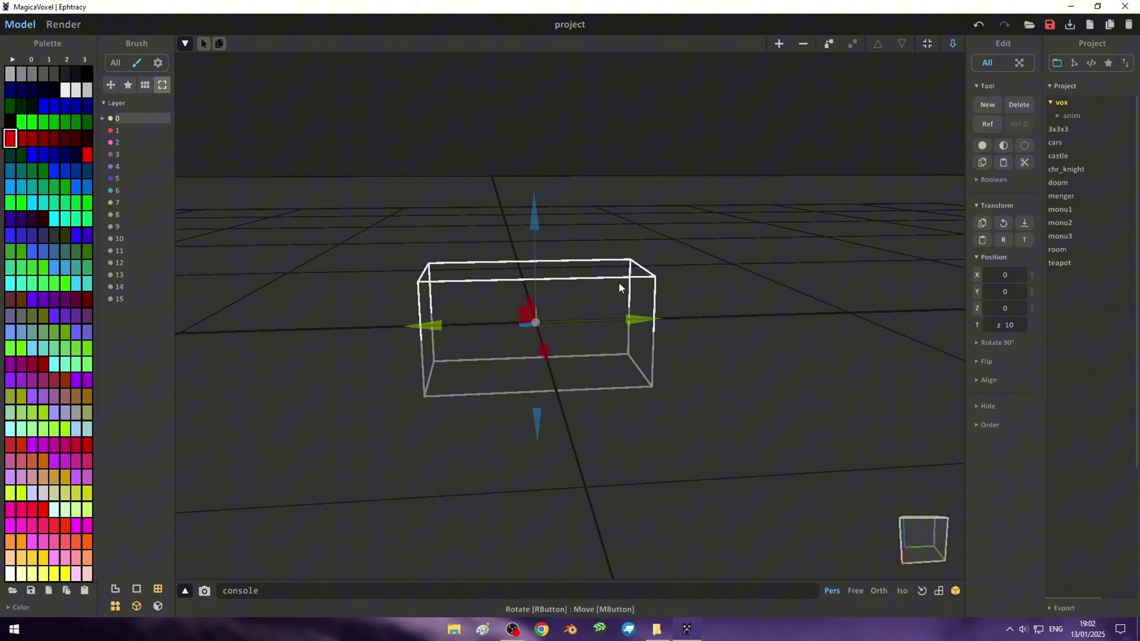
right_click_drag(647, 290, 766, 297)
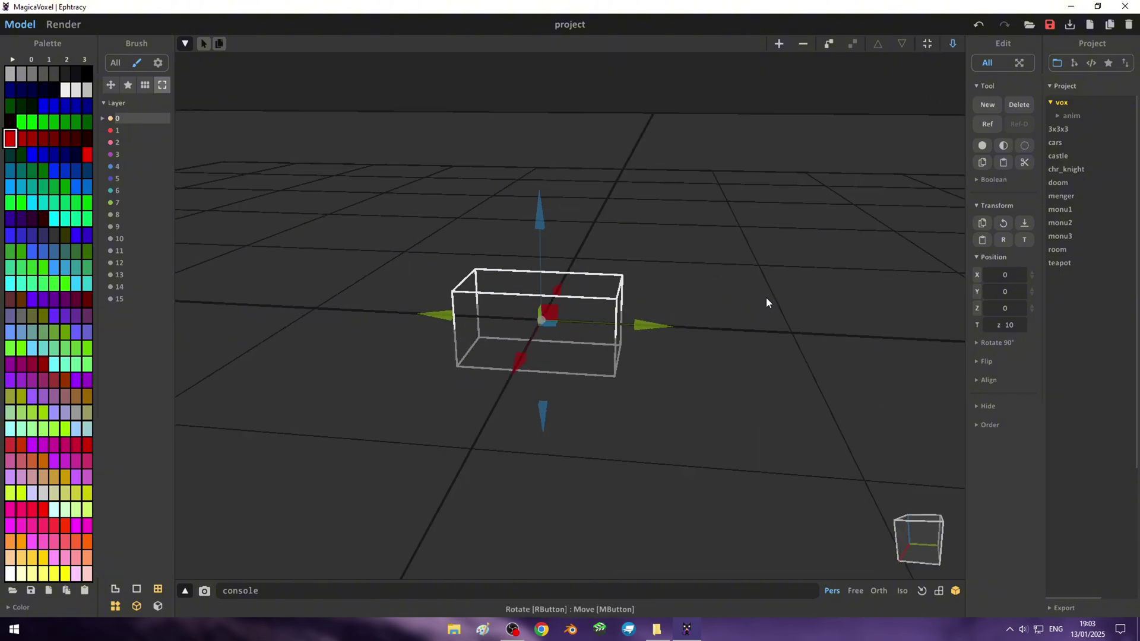
left_click(956, 48)
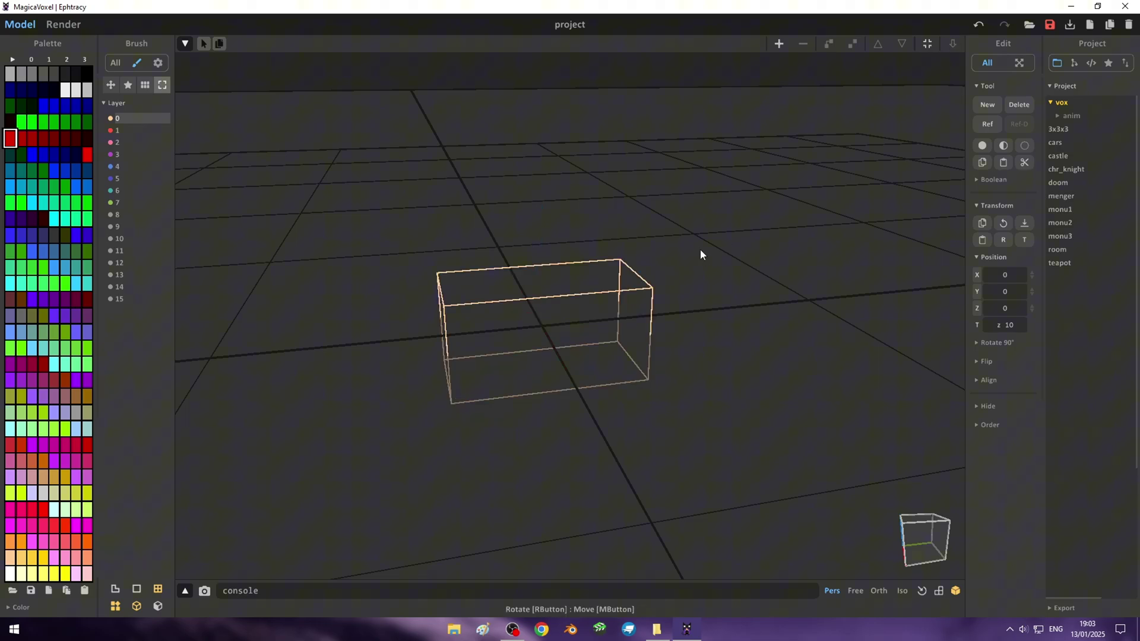
left_click(606, 307)
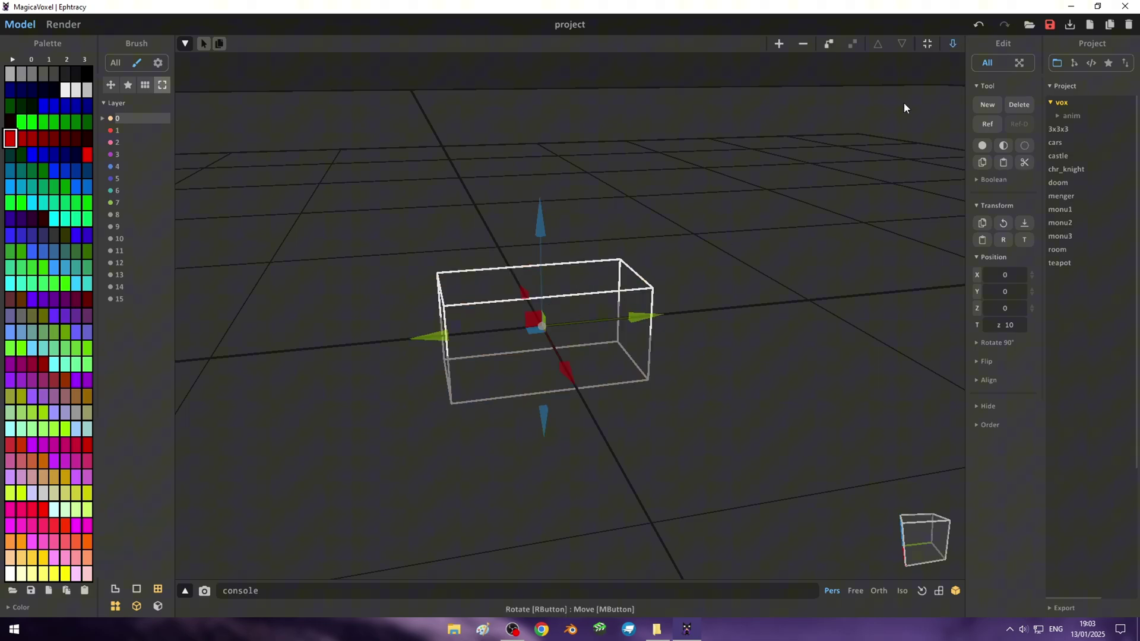
left_click(953, 46)
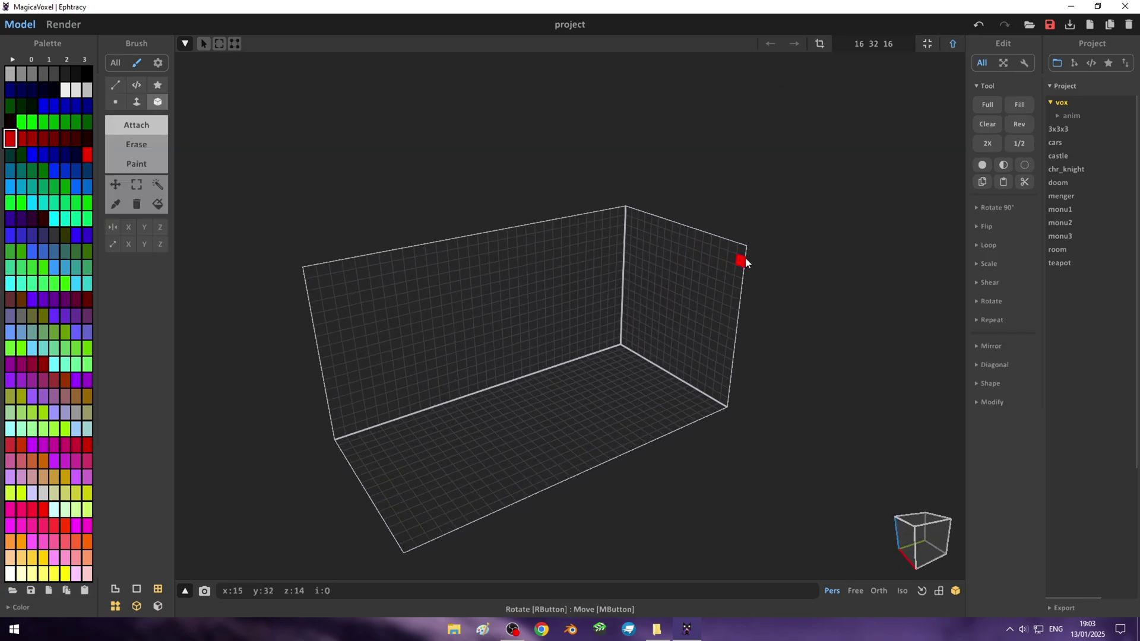
On palette page 3, tune an empty slot's H, S and V sliders to brown 93641d
mouse_move(746, 258)
right_mouse_down()
mouse_move(771, 267)
mouse_move(787, 215)
right_mouse_up()
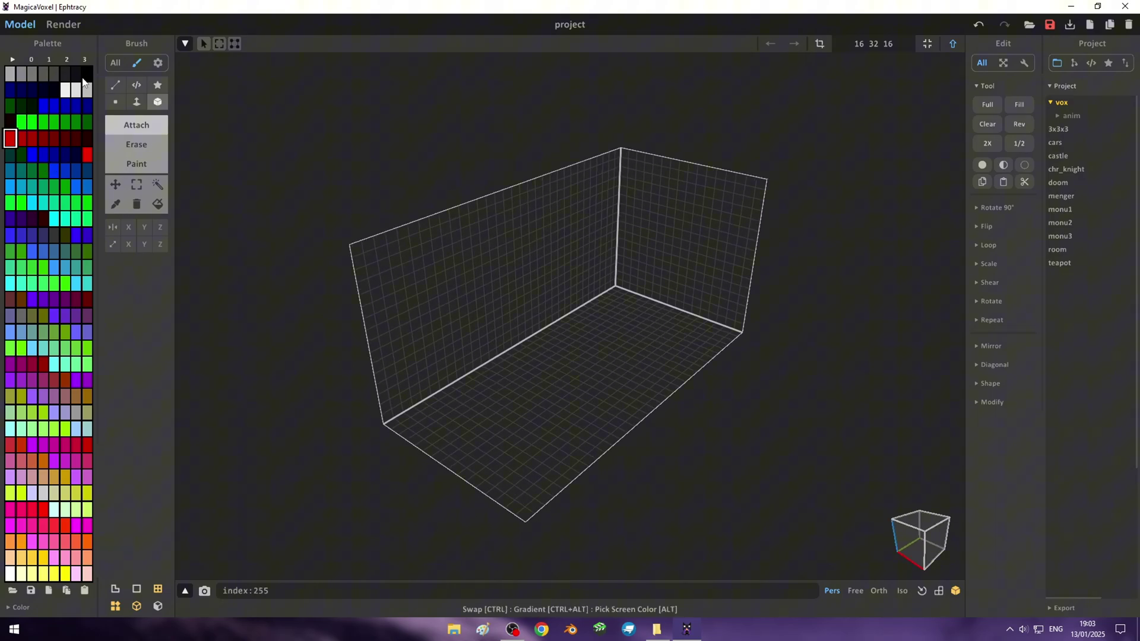
left_click(546, 302)
mouse_move(546, 302)
right_mouse_down()
mouse_move(533, 300)
mouse_move(556, 306)
right_mouse_up()
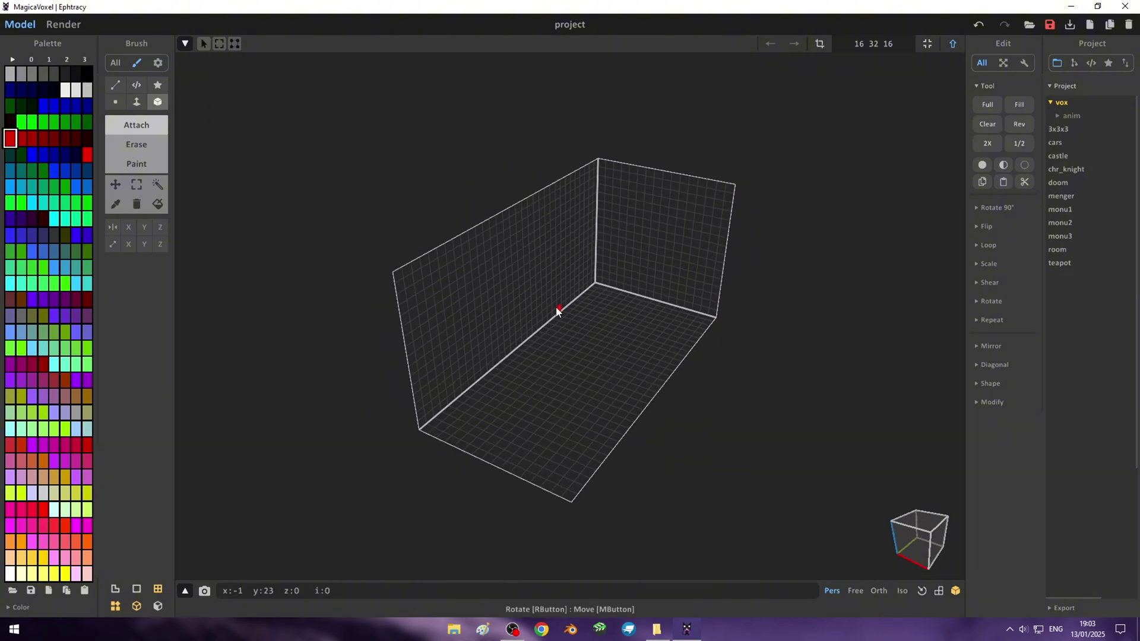
left_click(26, 607)
left_click(84, 59)
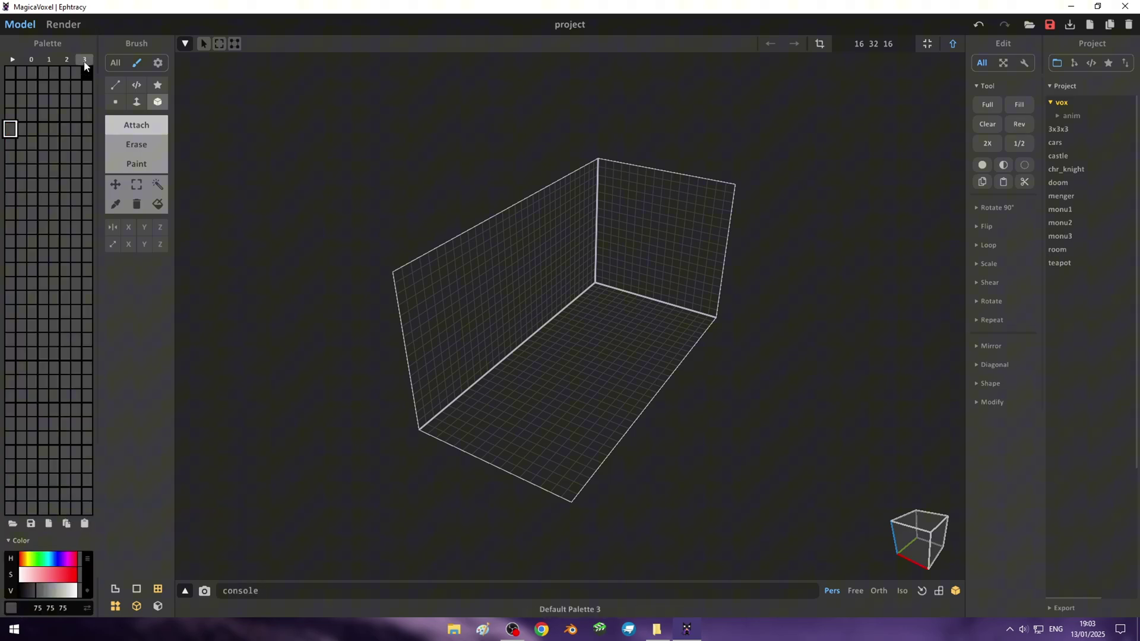
left_click(77, 72)
left_click(45, 574)
left_click(23, 559)
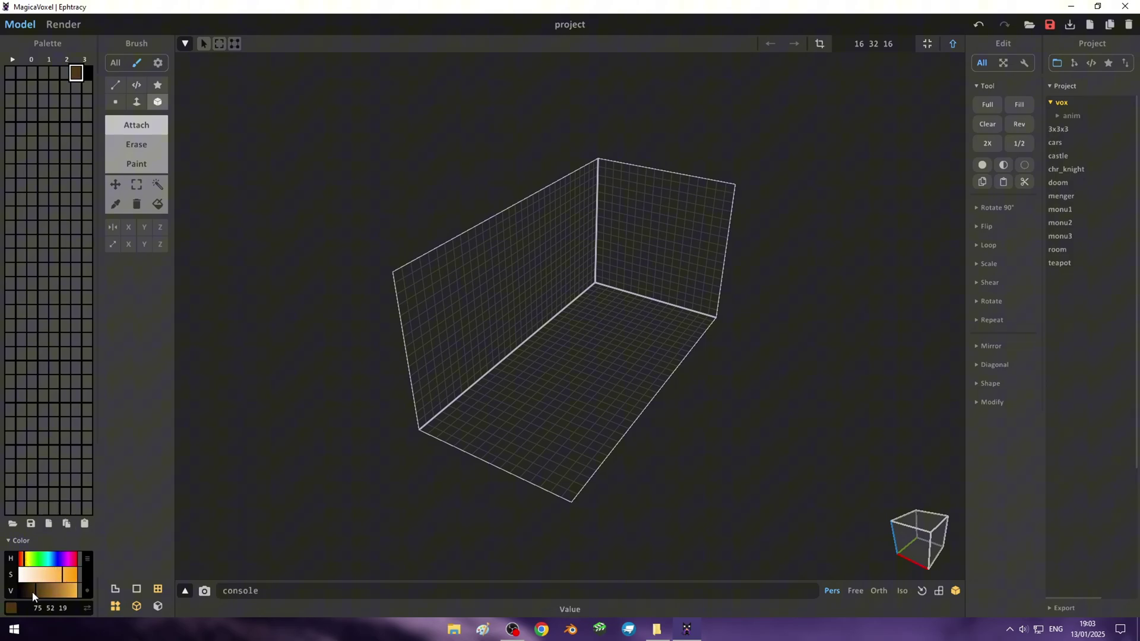
left_click_drag(38, 586, 49, 590)
left_click(86, 608)
left_click_drag(52, 589, 65, 576)
right_click_drag(255, 537, 468, 505)
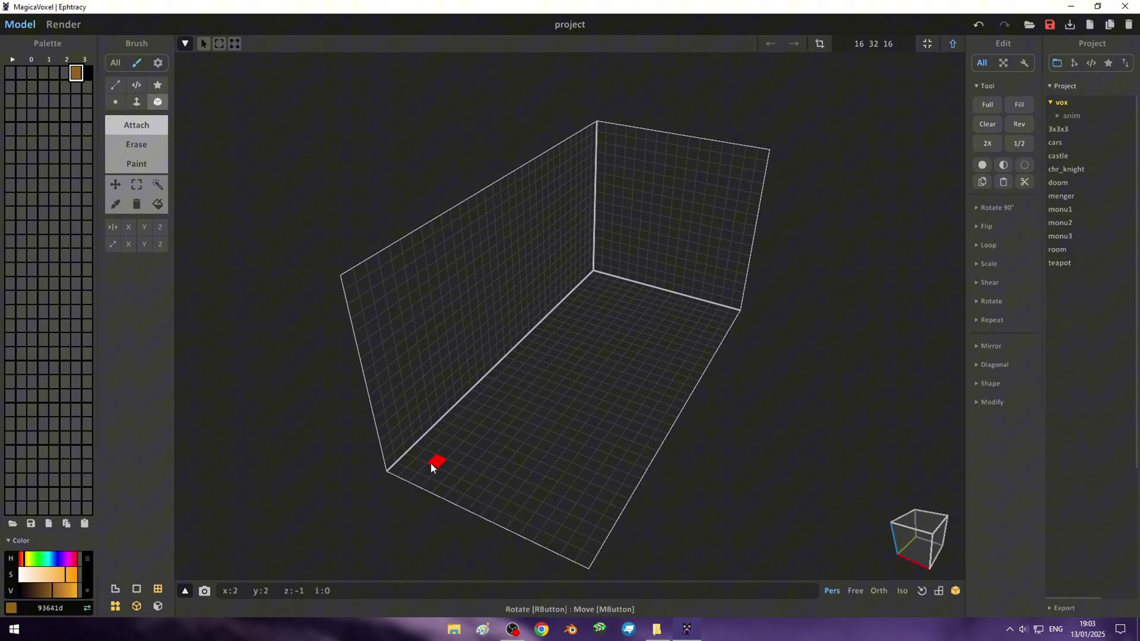
Attach brown cube legs in the floor corners and a full-footprint slab on top
left_click(405, 469)
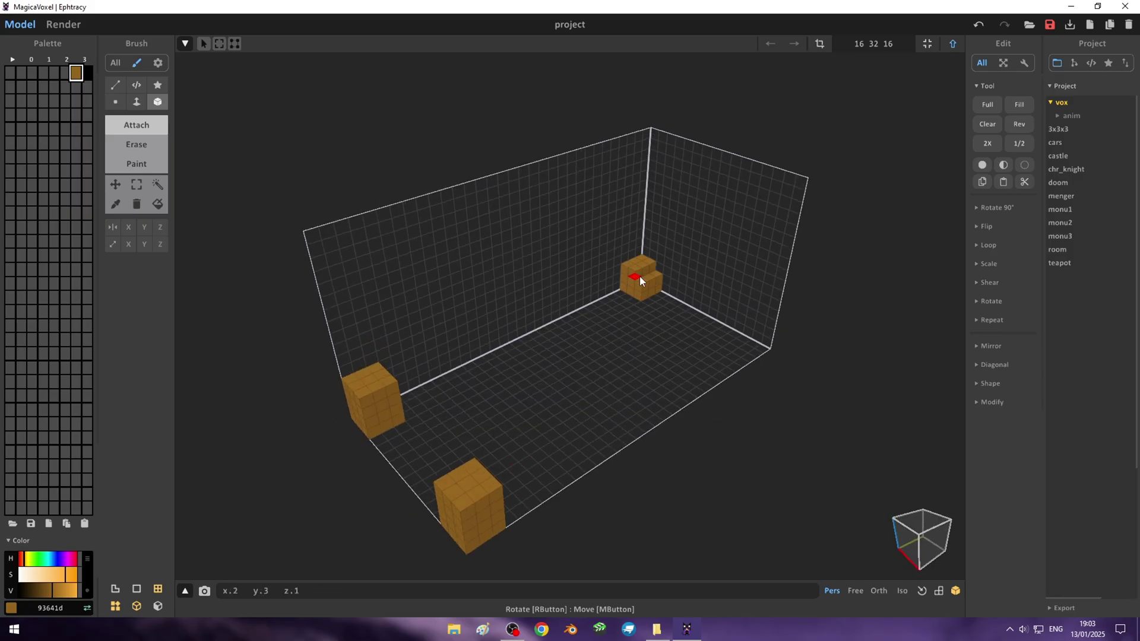
left_click(639, 277)
mouse_move(770, 323)
right_mouse_down()
mouse_move(818, 340)
mouse_move(555, 359)
mouse_move(503, 477)
mouse_move(583, 522)
mouse_move(523, 485)
mouse_move(447, 392)
right_mouse_up()
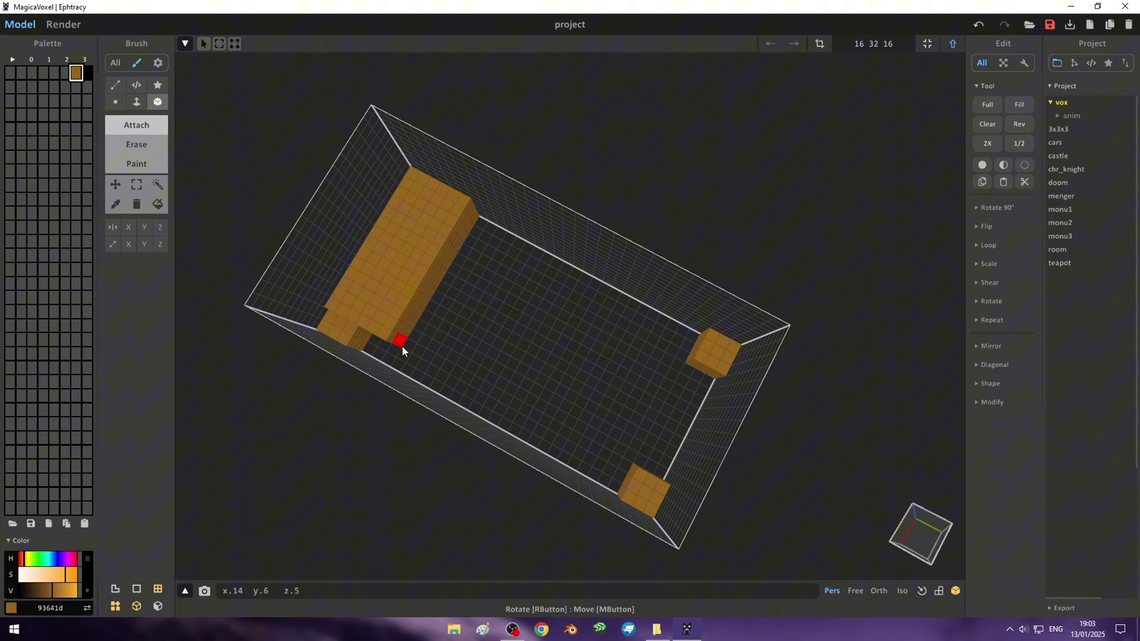
mouse_move(418, 176)
left_mouse_down()
mouse_move(653, 455)
mouse_move(444, 247)
mouse_move(552, 452)
mouse_move(653, 509)
left_mouse_up()
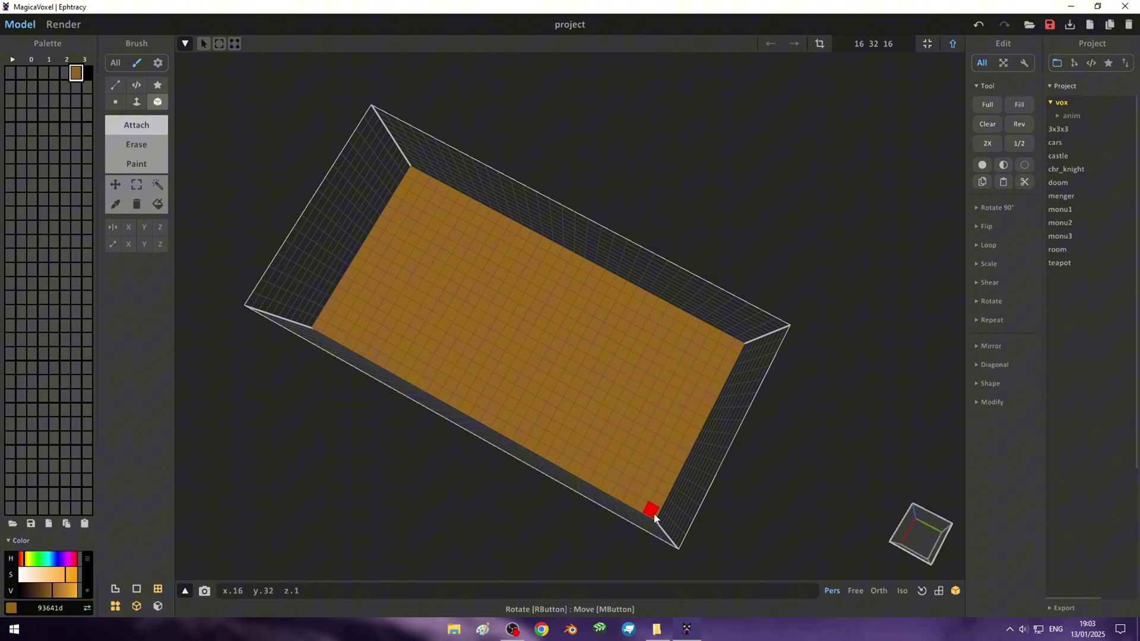
mouse_move(630, 521)
right_mouse_down()
mouse_move(592, 432)
mouse_move(598, 413)
mouse_move(560, 390)
mouse_move(573, 458)
mouse_move(558, 440)
right_mouse_up()
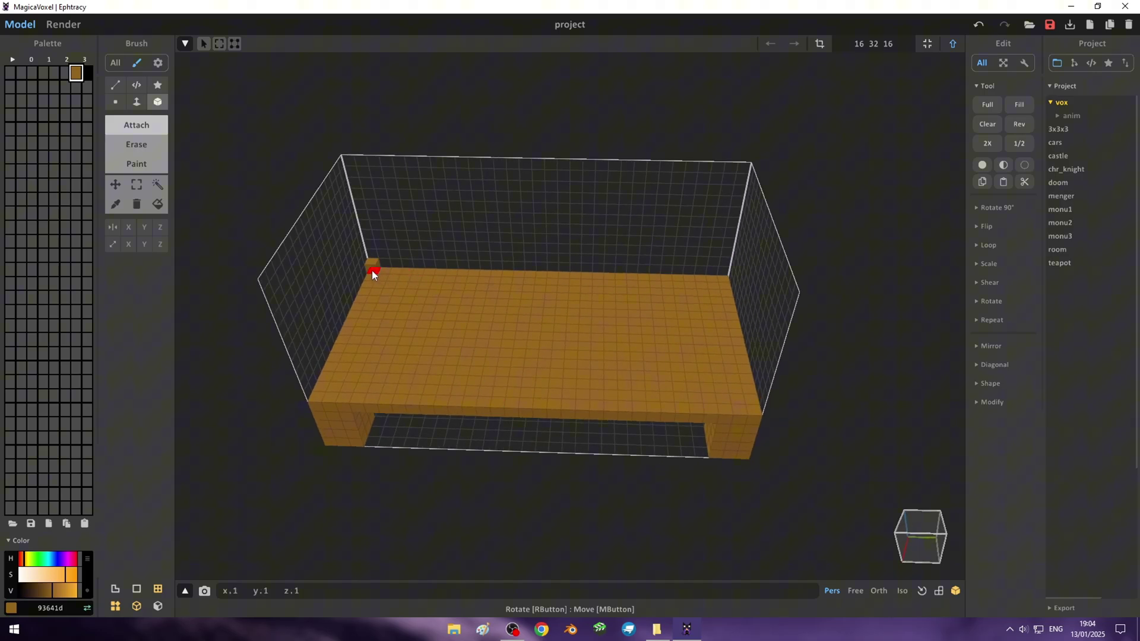
mouse_move(372, 270)
left_mouse_down()
mouse_move(708, 384)
mouse_move(751, 410)
left_mouse_up()
mouse_move(751, 410)
right_mouse_down()
mouse_move(515, 463)
mouse_move(394, 357)
mouse_move(691, 392)
mouse_move(672, 448)
mouse_move(643, 462)
right_mouse_up()
Pick a red colour and box-attach a raised red layer across the whole mattress top
left_click(61, 71)
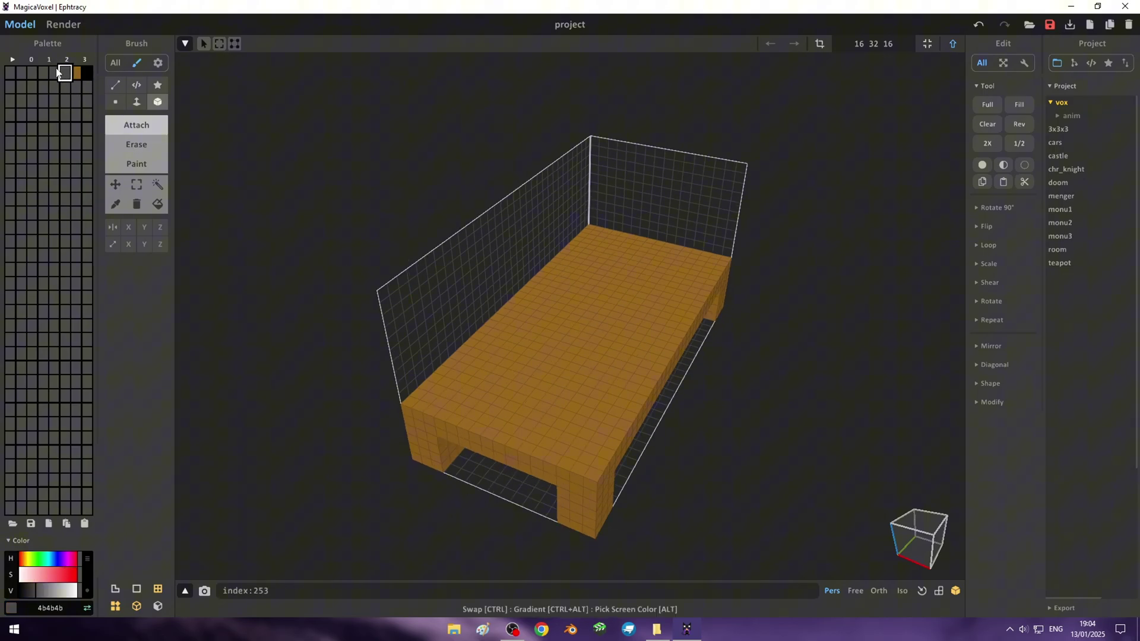
left_click_drag(55, 575, 69, 575)
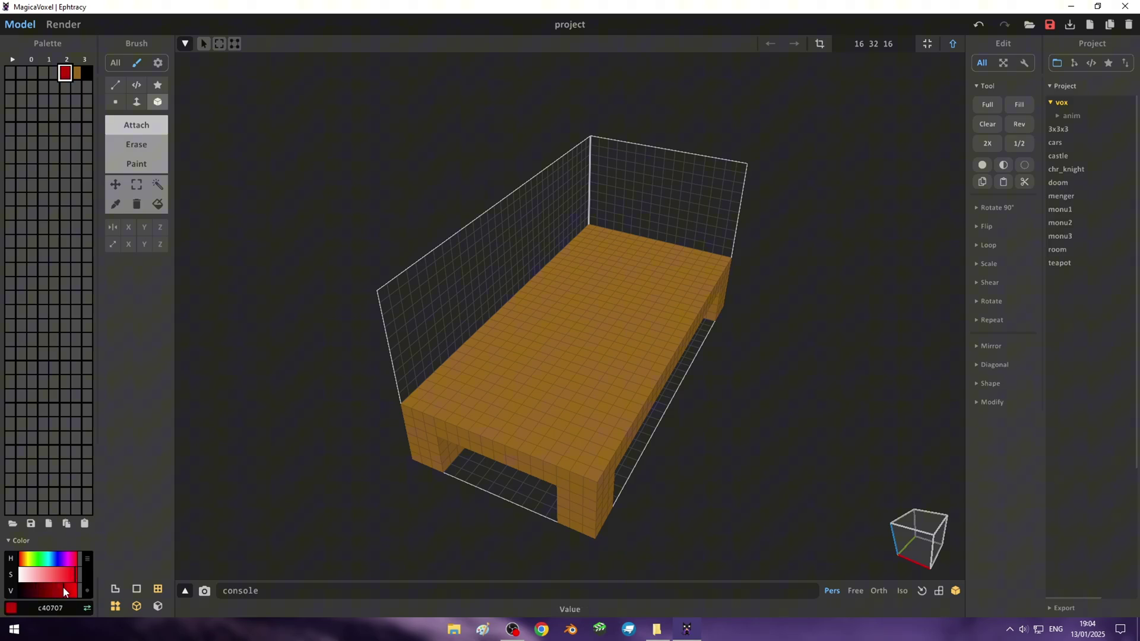
right_click_drag(504, 462, 547, 223)
left_click_drag(565, 202, 647, 509)
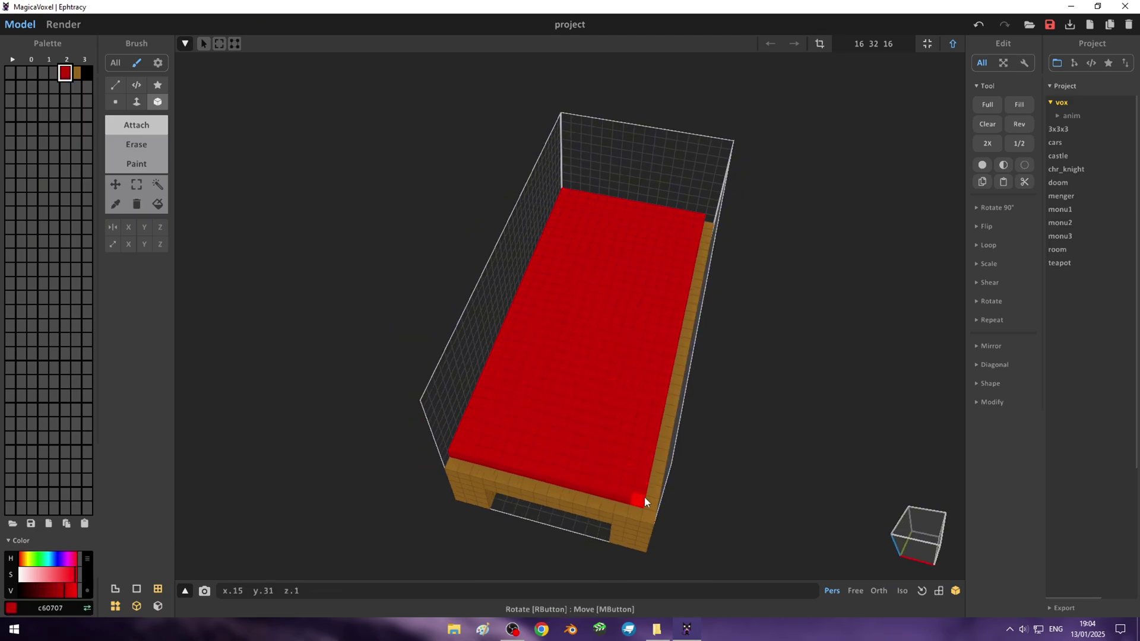
right_click_drag(681, 519, 629, 231)
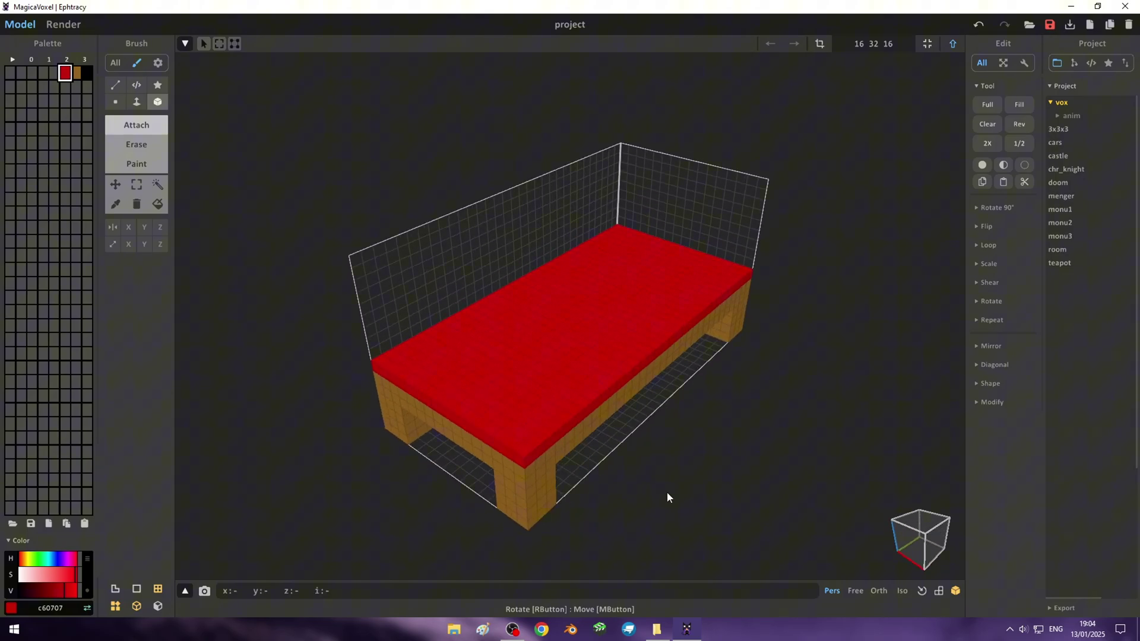
left_click_drag(619, 218, 532, 457)
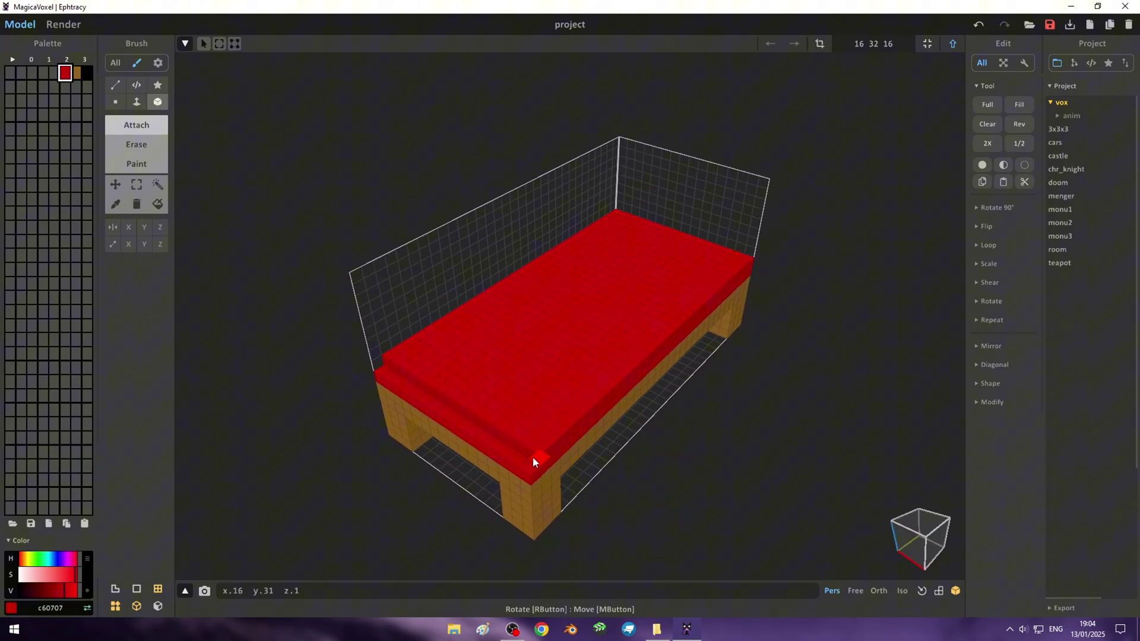
mouse_move(560, 484)
right_mouse_down()
mouse_move(616, 463)
mouse_move(400, 453)
mouse_move(522, 453)
mouse_move(584, 473)
mouse_move(544, 486)
mouse_move(689, 568)
mouse_move(683, 395)
mouse_move(629, 435)
mouse_move(655, 447)
mouse_move(646, 454)
mouse_move(654, 433)
right_mouse_up()
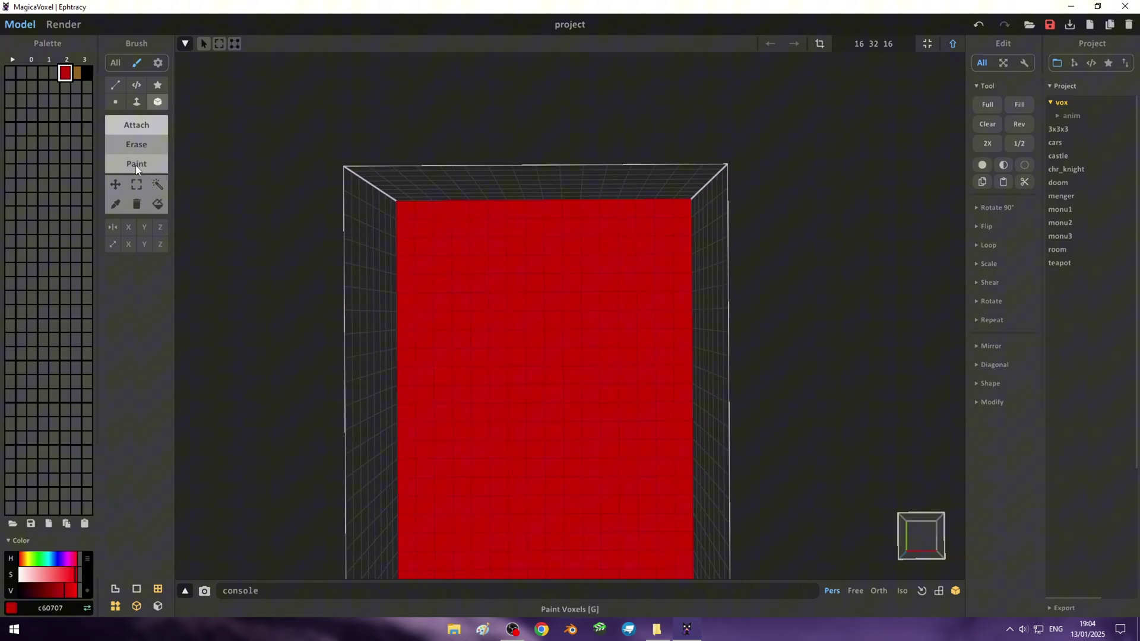
In Paint mode, mix a near-white colour and paint the head end's top and side white
left_click(131, 141)
left_click(53, 77)
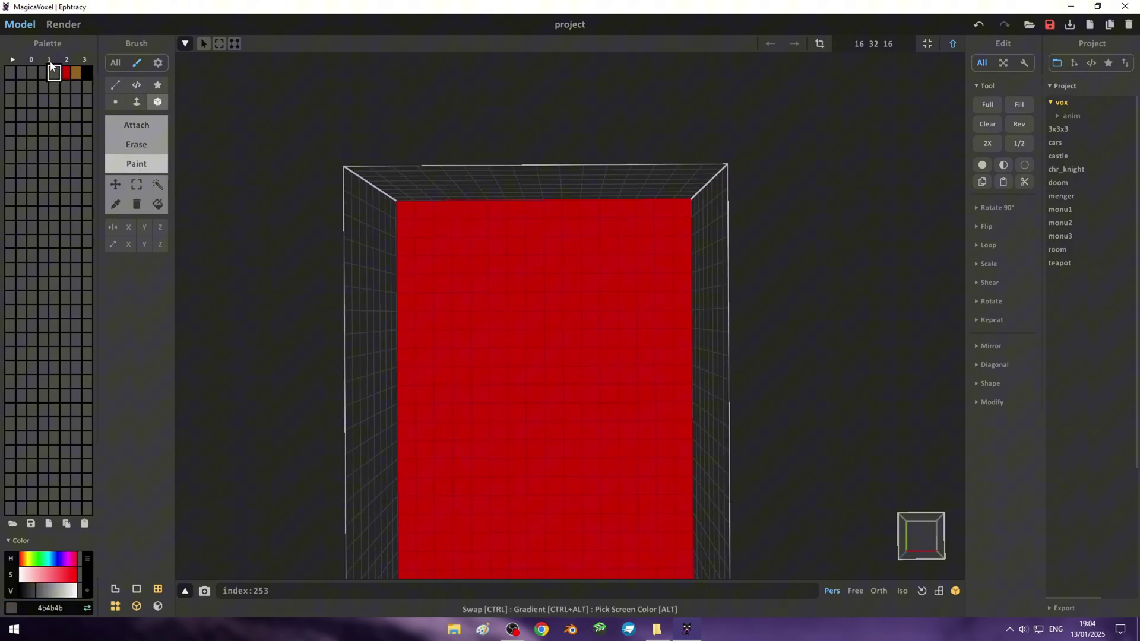
left_click_drag(37, 591, 72, 593)
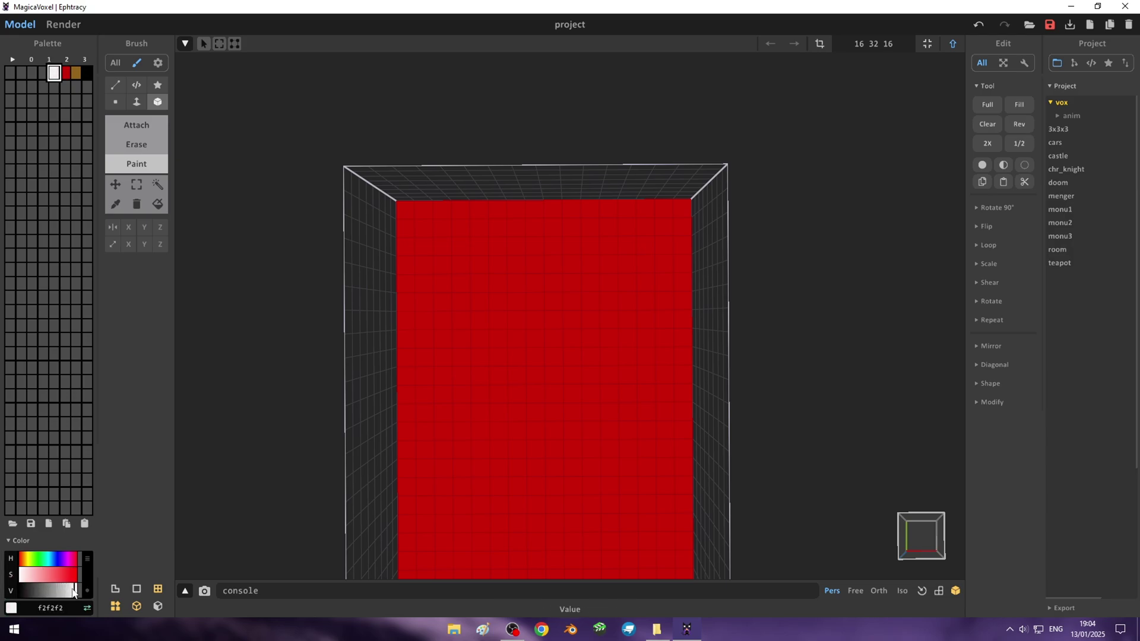
left_click_drag(403, 221, 682, 322)
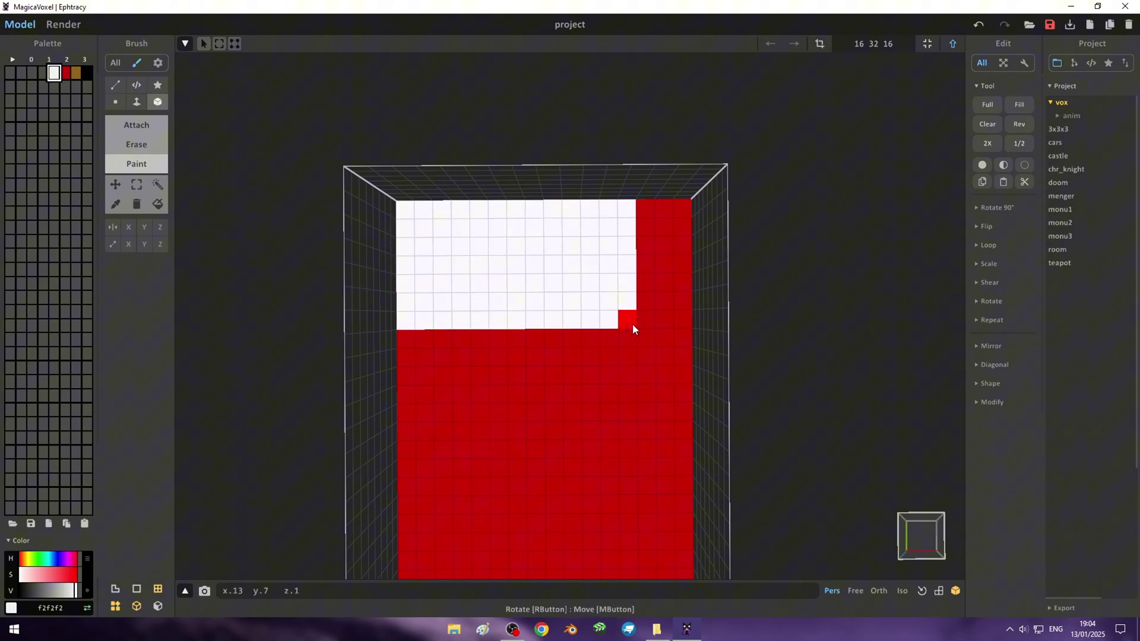
mouse_move(715, 343)
right_mouse_down()
mouse_move(659, 376)
mouse_move(536, 347)
right_mouse_up()
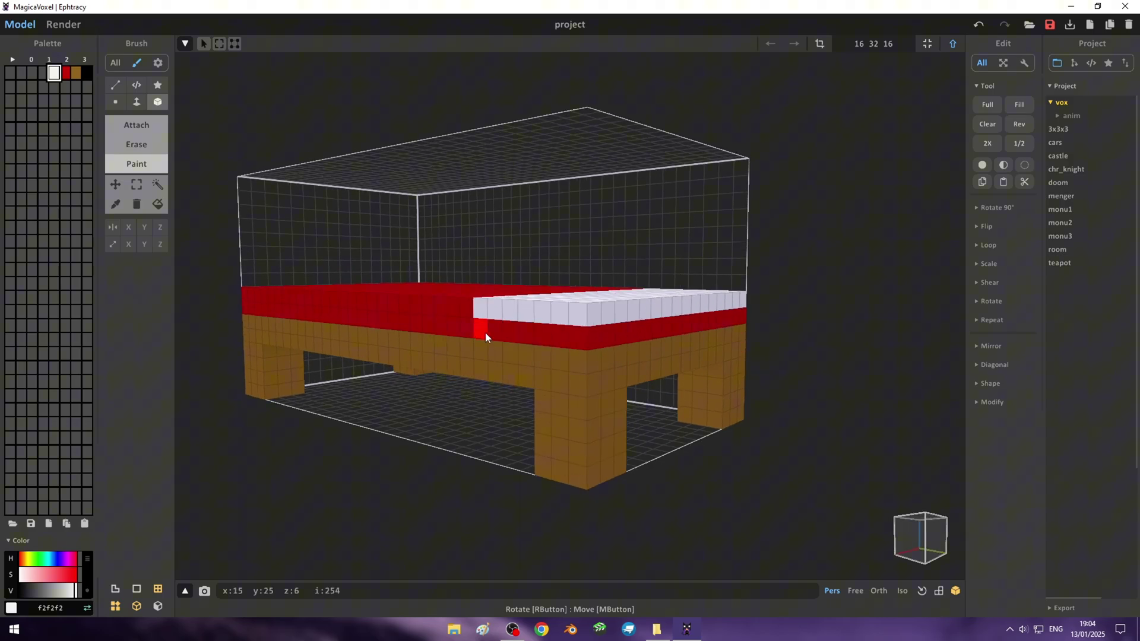
left_click_drag(485, 333, 700, 318)
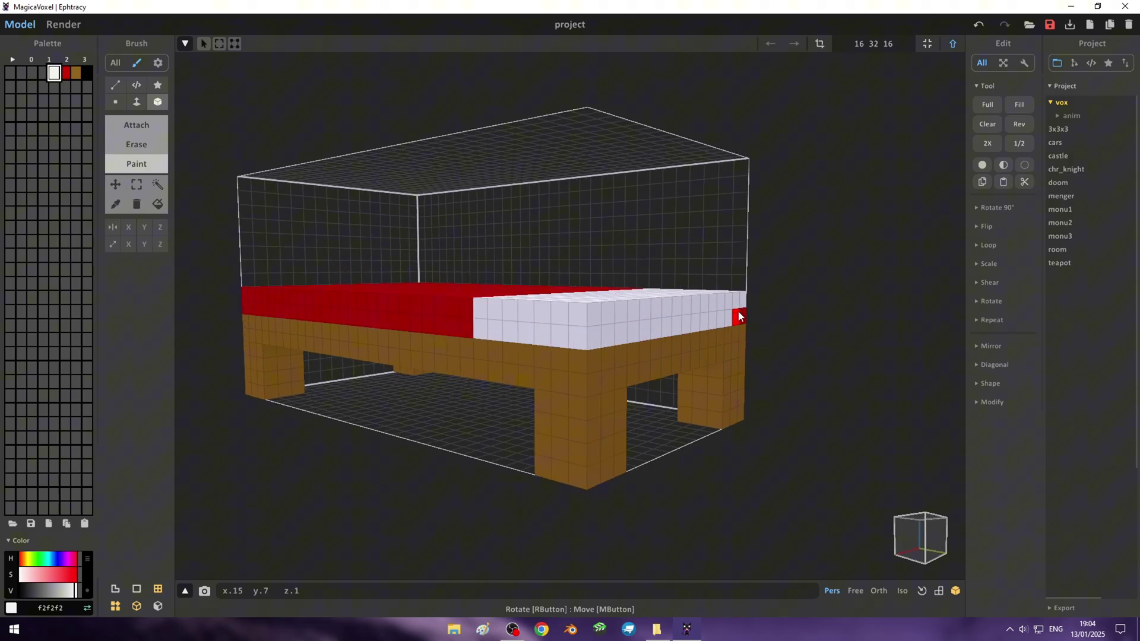
mouse_move(741, 311)
right_mouse_down()
mouse_move(489, 465)
mouse_move(786, 494)
mouse_move(765, 500)
right_mouse_up()
scroll(490, 465, "up", 3)
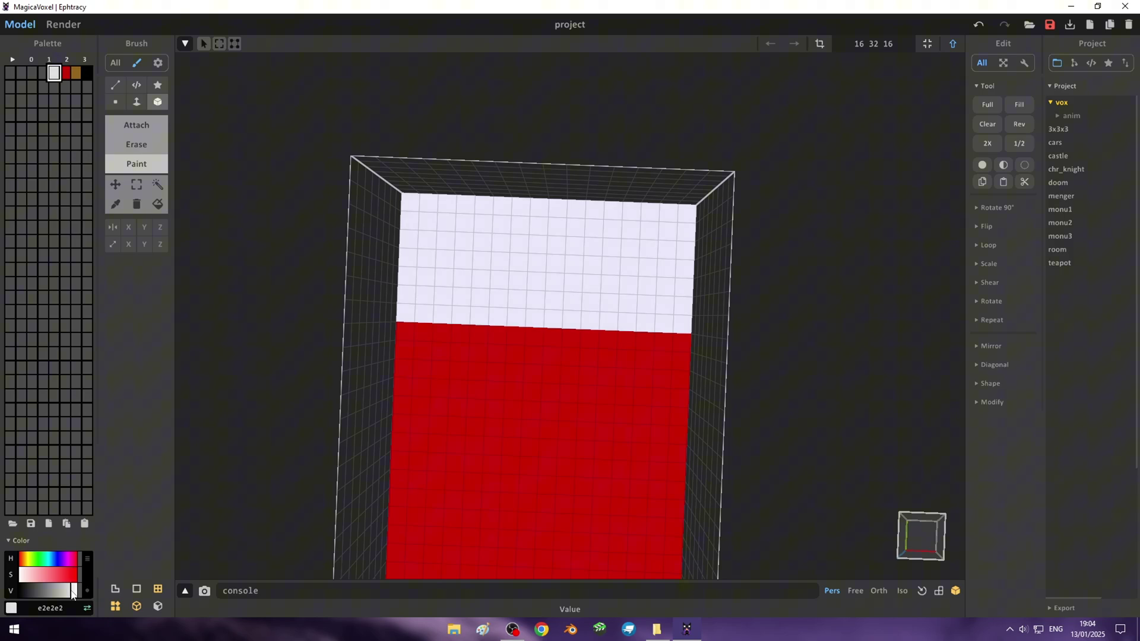
Brighten the white further and make the adjacent palette slot light grey d3d3d3
left_click_drag(72, 594, 75, 594)
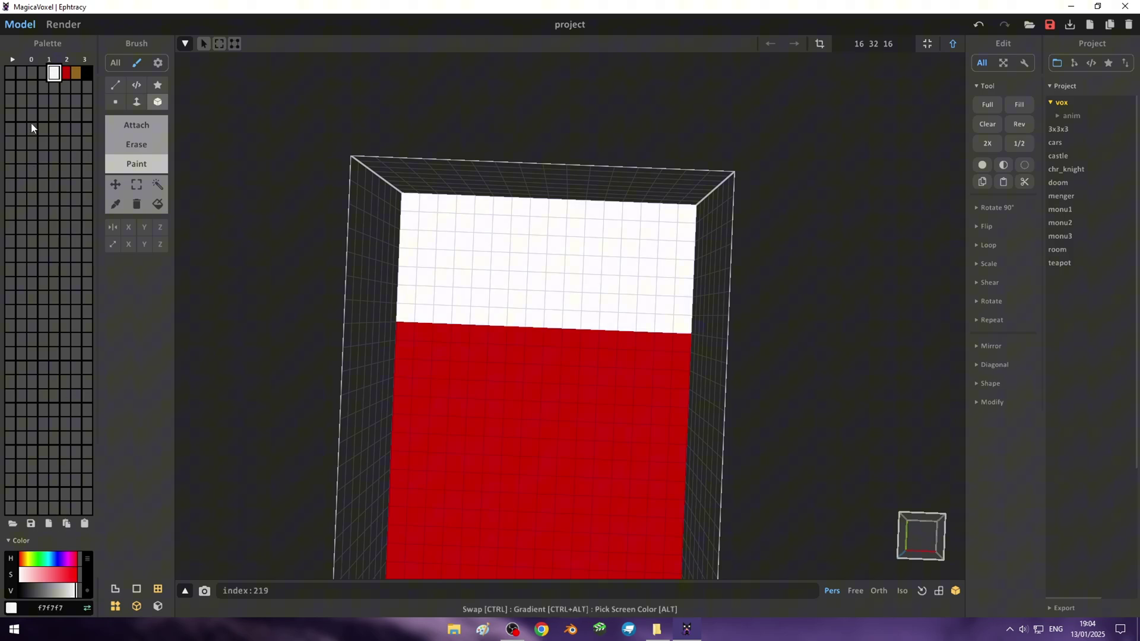
left_click(44, 74)
left_click_drag(59, 592, 71, 593)
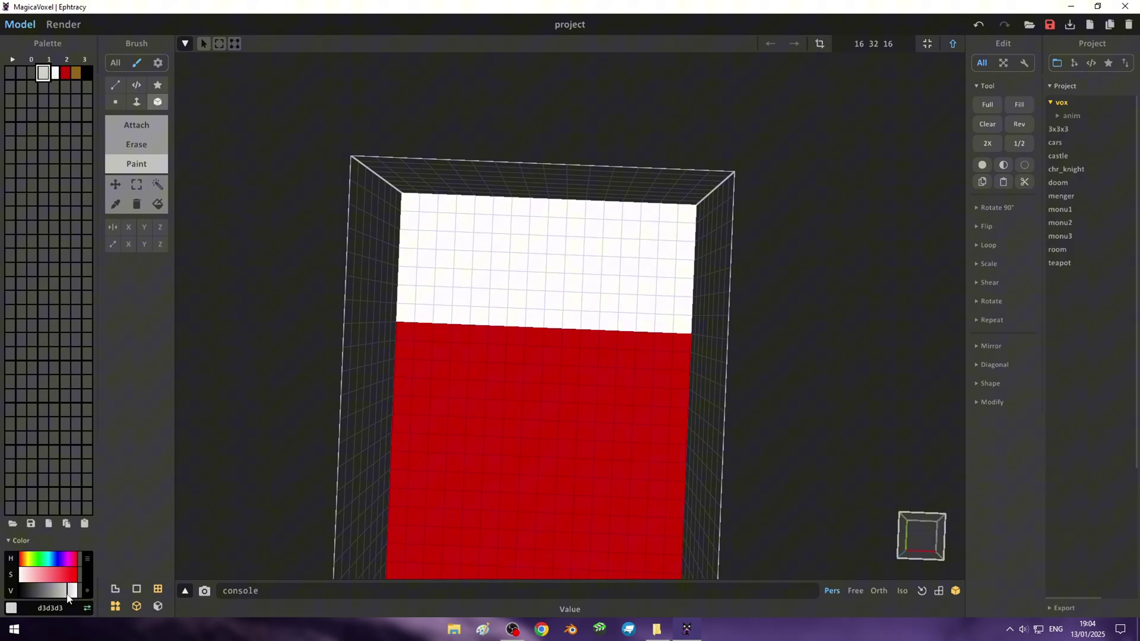
scroll(364, 288, "up", 2)
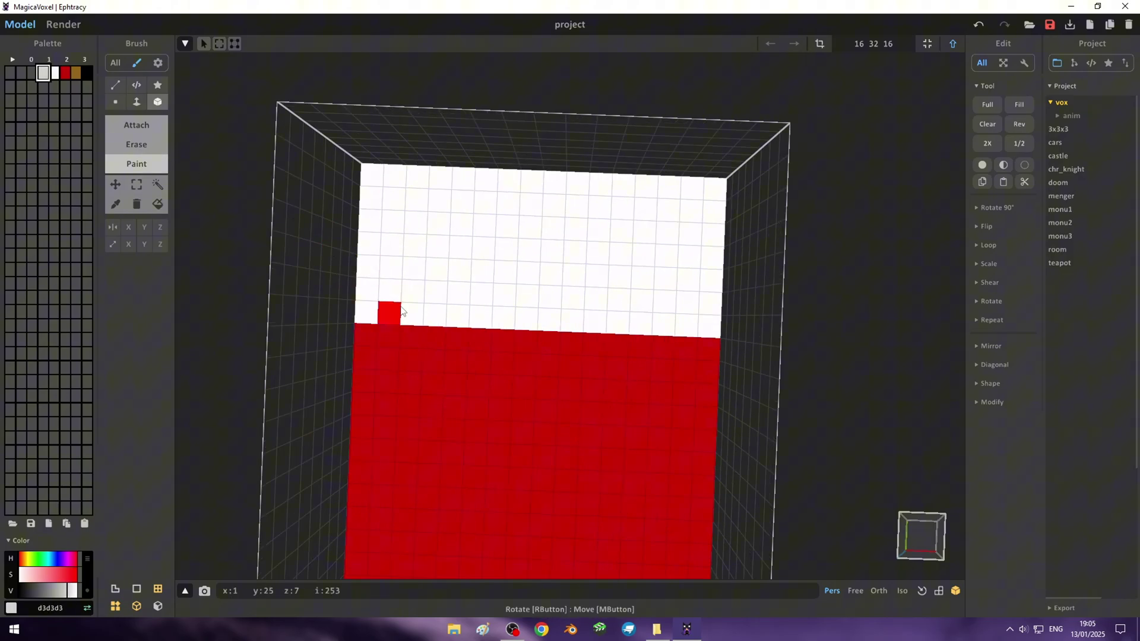
Paint light grey rows and columns forming a rectangular outline on the pillow
left_click_drag(365, 312, 703, 325)
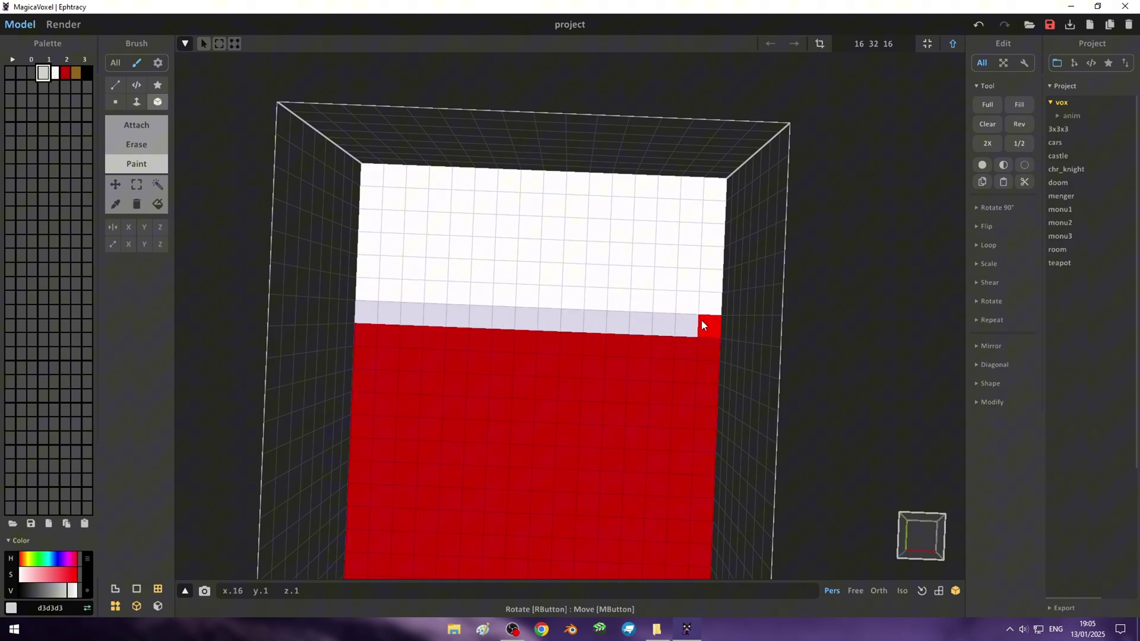
right_click_drag(704, 325, 494, 217)
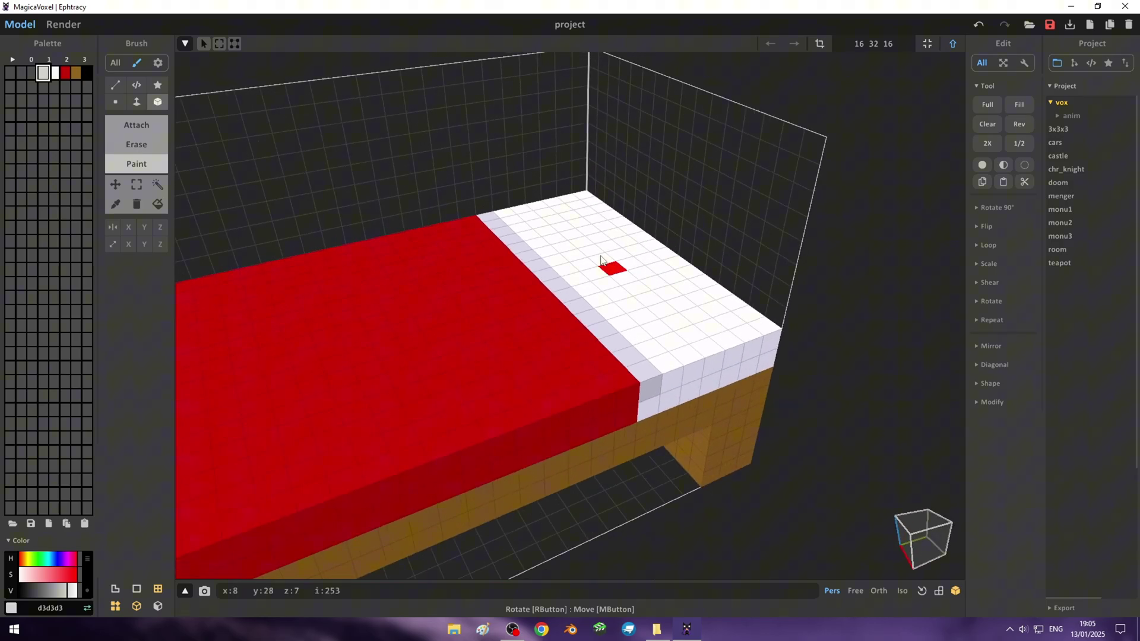
left_click_drag(495, 218, 652, 389)
mouse_move(650, 403)
right_mouse_down()
mouse_move(808, 465)
mouse_move(634, 382)
mouse_move(649, 408)
mouse_move(504, 469)
right_mouse_up()
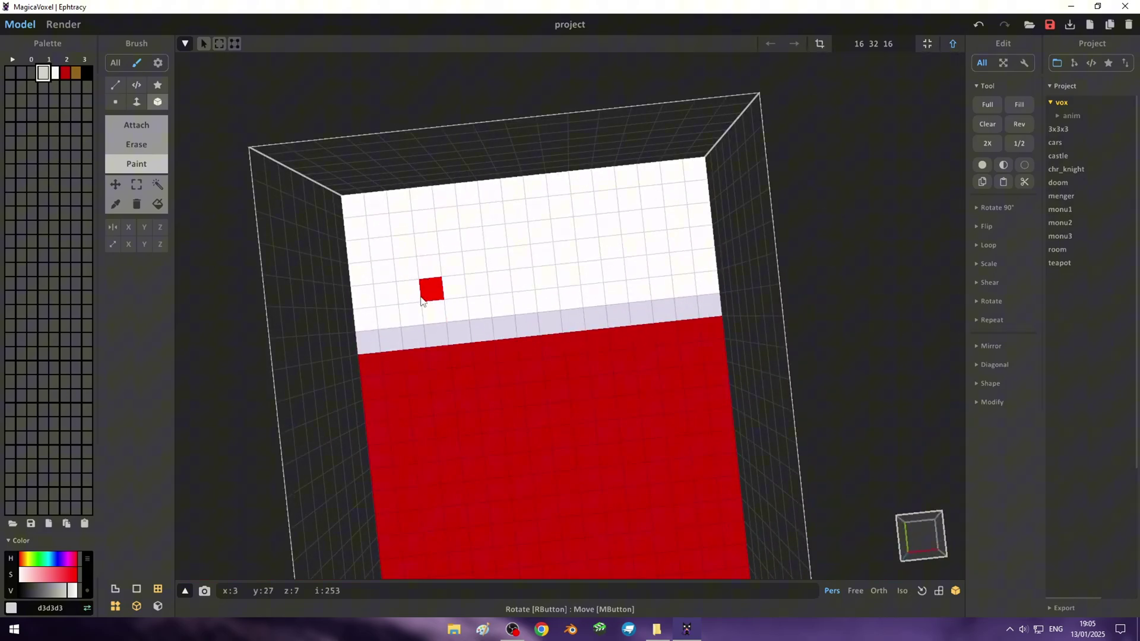
left_click_drag(386, 294, 683, 263)
mouse_move(668, 219)
left_mouse_down()
mouse_move(379, 222)
mouse_move(379, 264)
left_mouse_up()
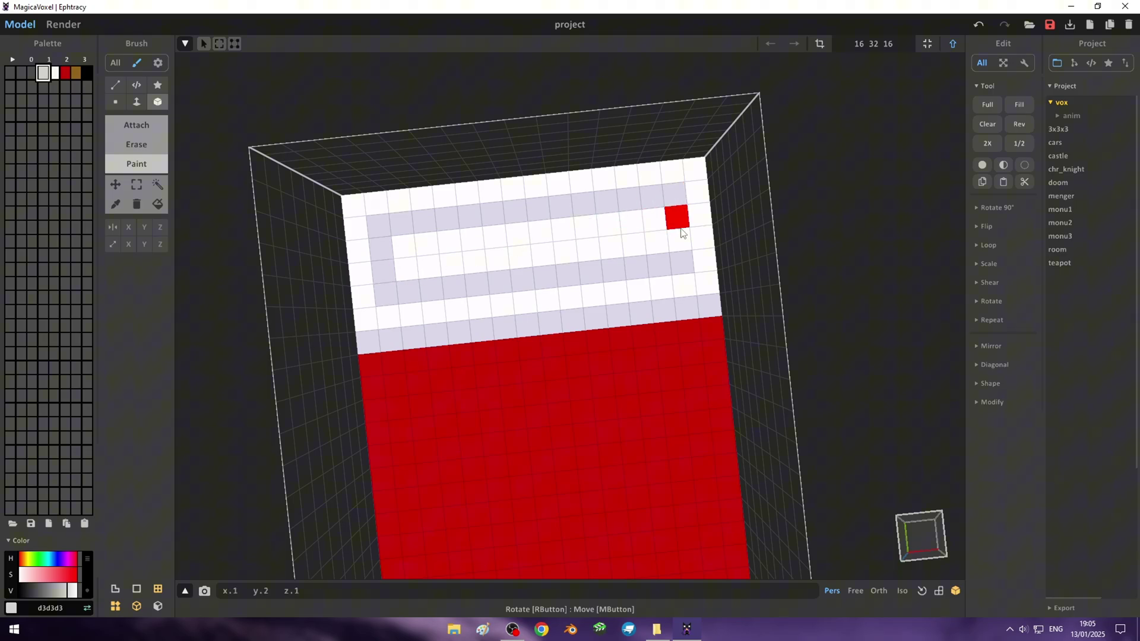
Switch the brush to single-voxel mode and back to box, then view the whole bed
mouse_move(669, 217)
right_mouse_down()
mouse_move(658, 246)
mouse_move(707, 221)
mouse_move(560, 242)
mouse_move(550, 288)
mouse_move(612, 306)
mouse_move(711, 281)
mouse_move(499, 271)
mouse_move(529, 273)
right_mouse_up()
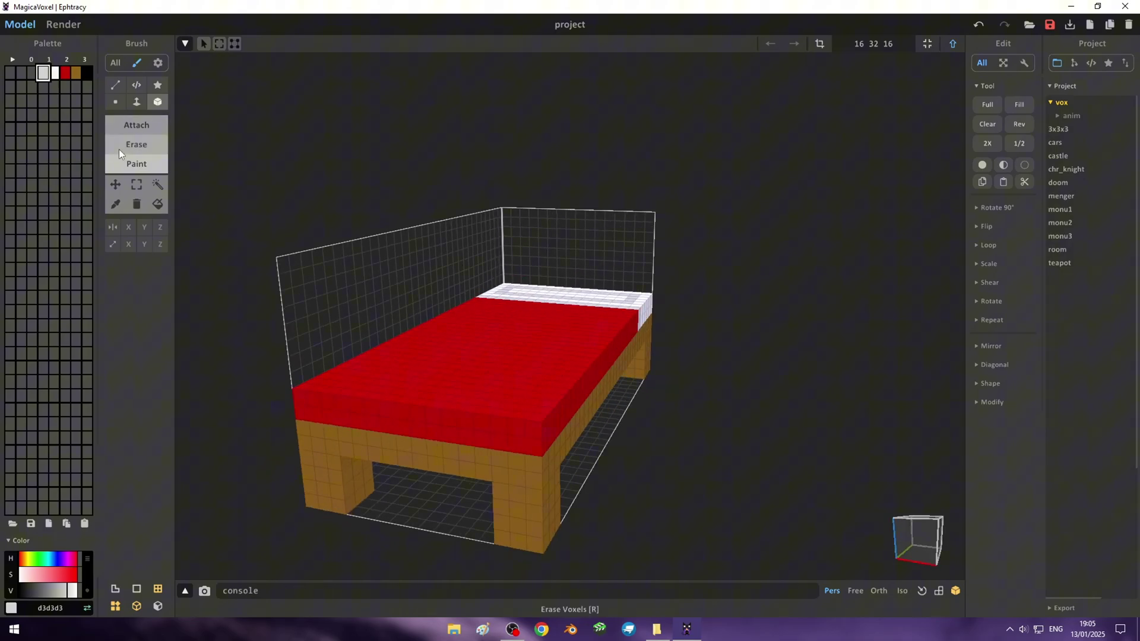
left_click(113, 99)
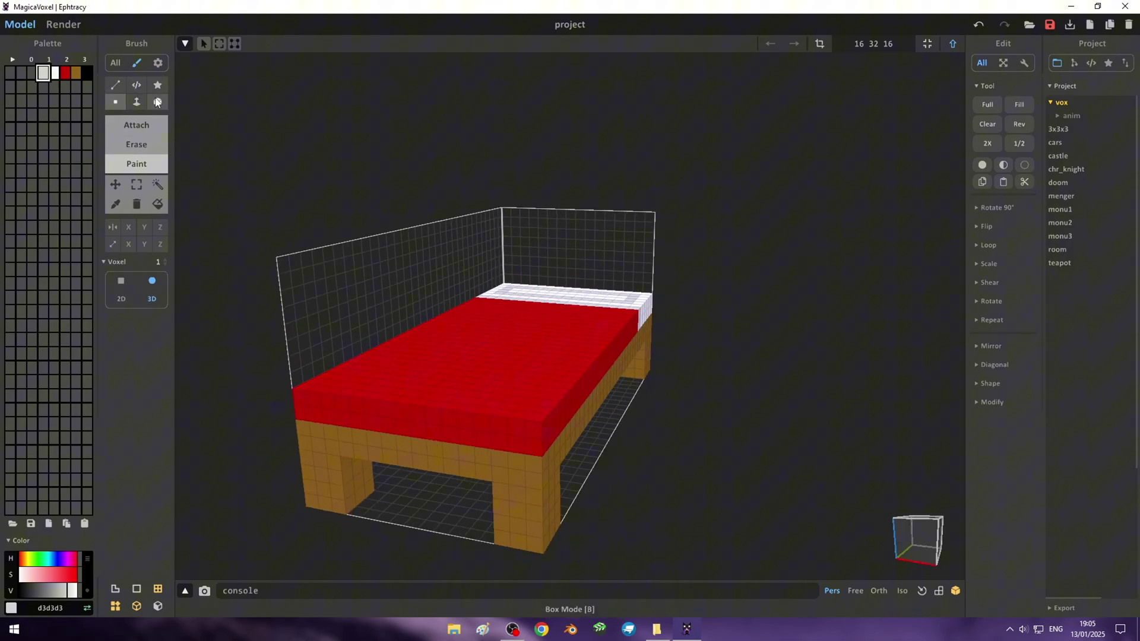
left_click(157, 102)
scroll(330, 335, "down", 2)
mouse_move(454, 306)
right_mouse_down()
mouse_move(330, 335)
mouse_move(494, 357)
mouse_move(515, 311)
mouse_move(618, 329)
mouse_move(573, 305)
mouse_move(558, 318)
mouse_move(520, 301)
right_mouse_up()
scroll(470, 356, "up", 3)
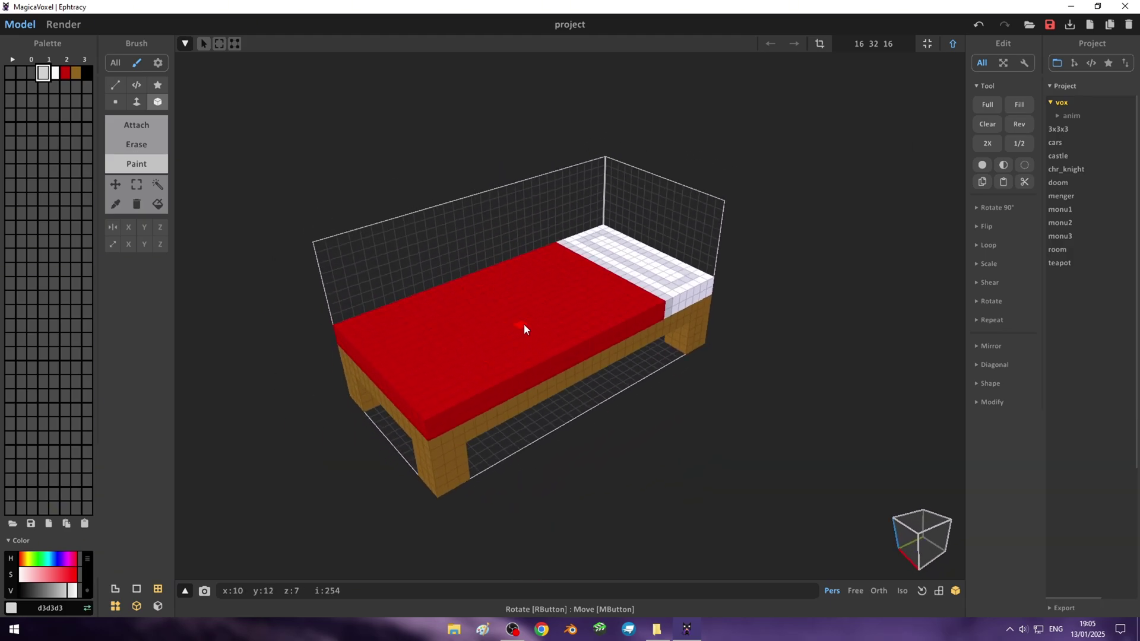
right_click_drag(536, 383, 594, 375)
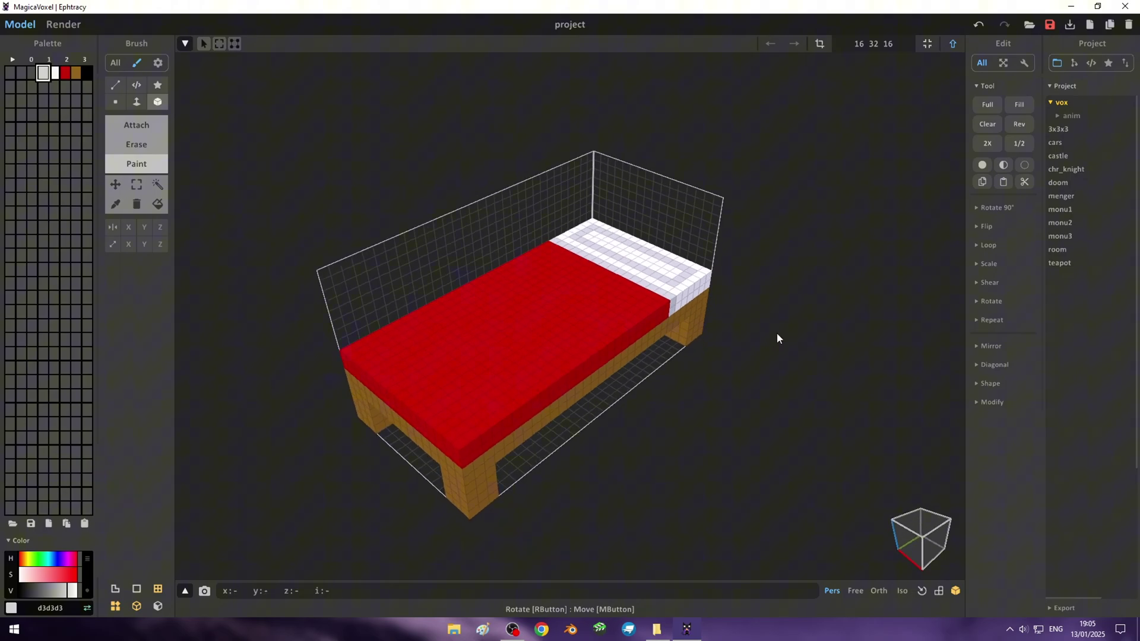
Rotate the bed 90° about X and Y, undoing trial turns, until it measures 16×16×32
left_click(978, 208)
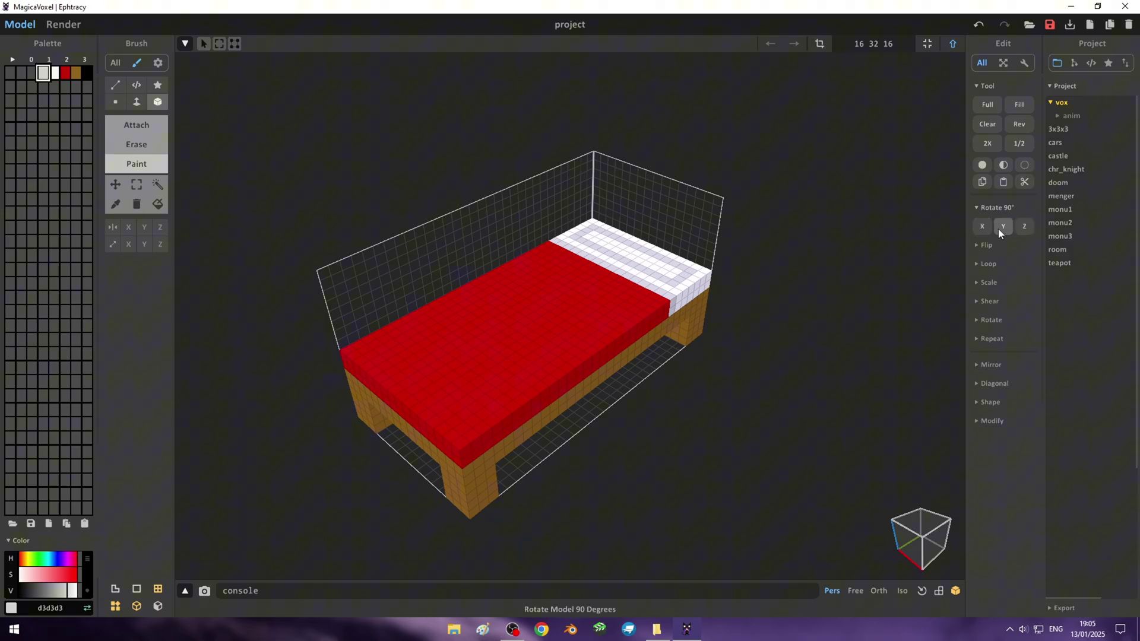
left_click(982, 228)
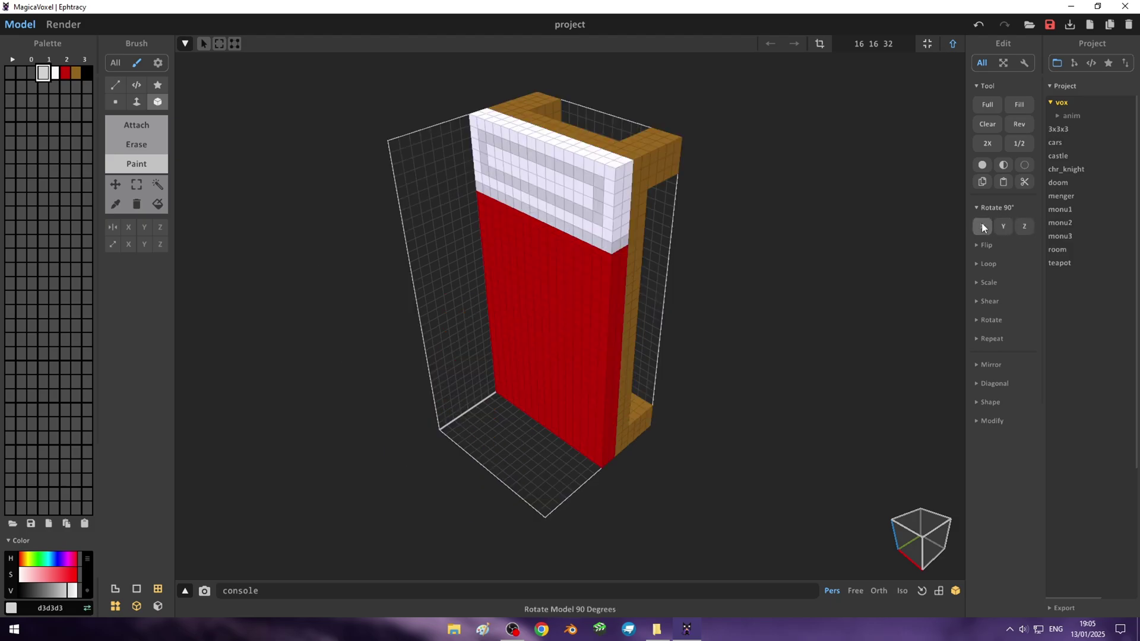
mouse_move(622, 279)
right_mouse_down()
mouse_move(760, 253)
mouse_move(949, 249)
right_mouse_up()
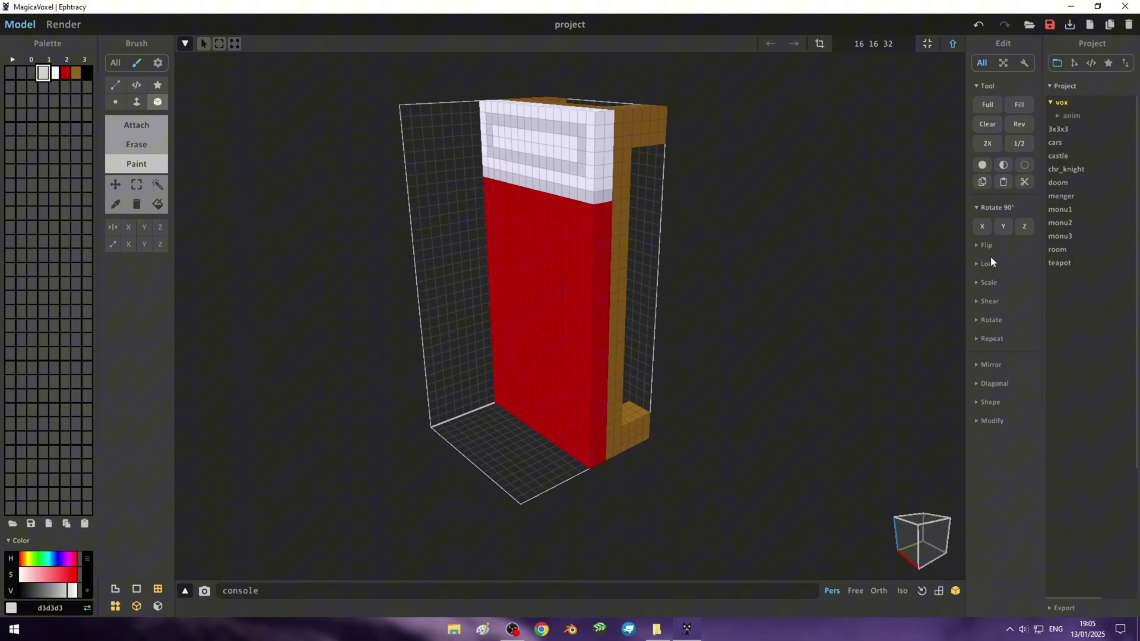
left_click(1005, 228)
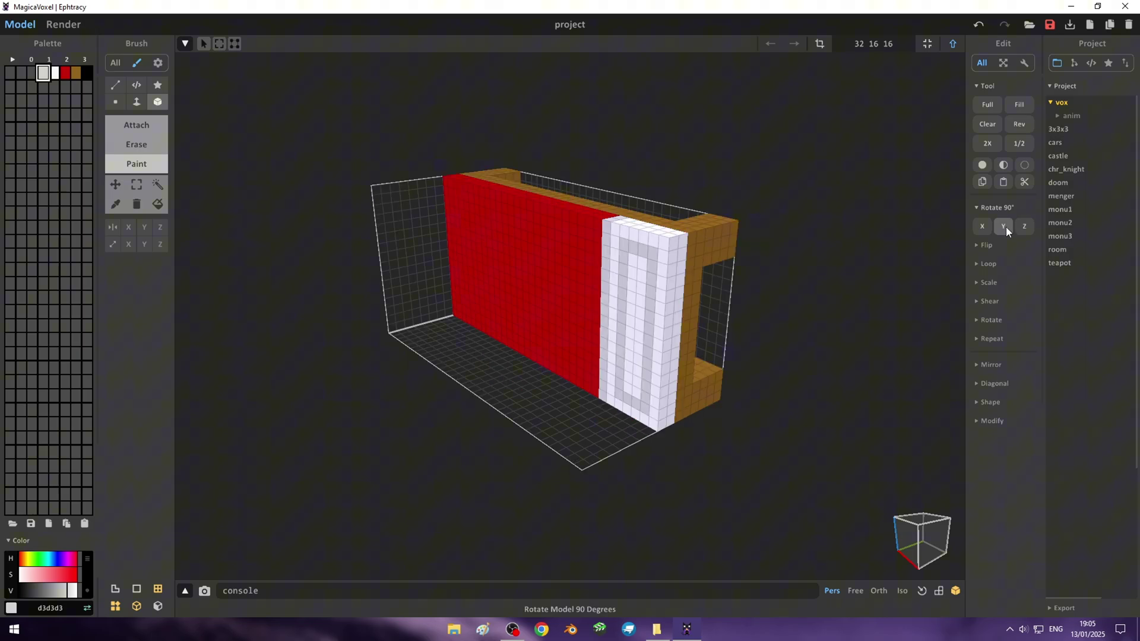
key("ctrl+z")
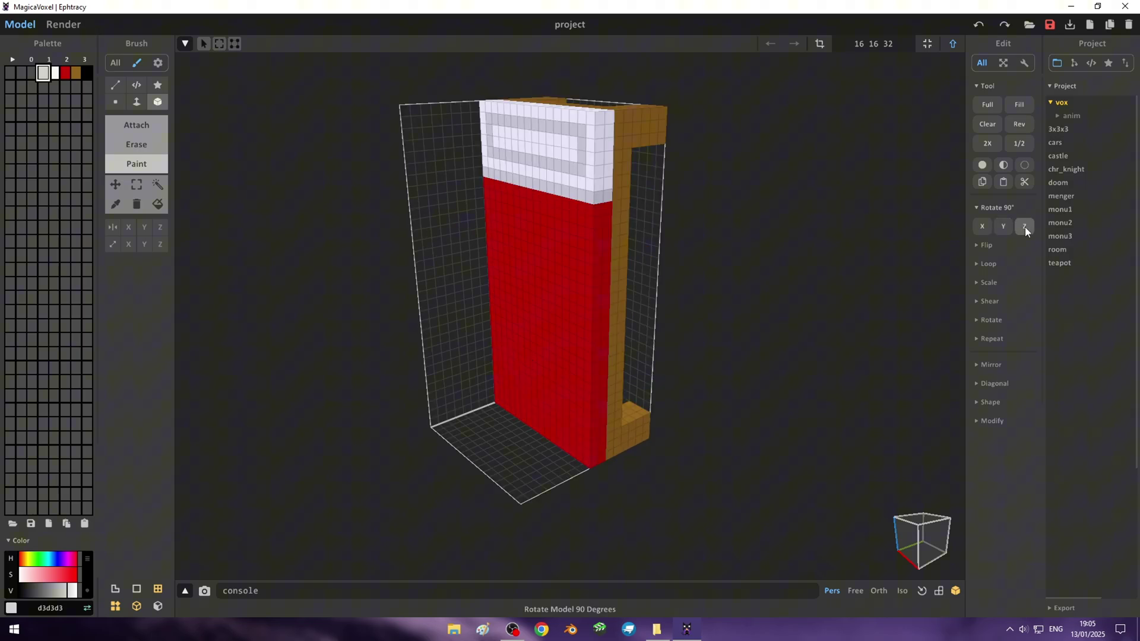
left_click(1025, 227)
key("ctrl+z")
left_click(1008, 225)
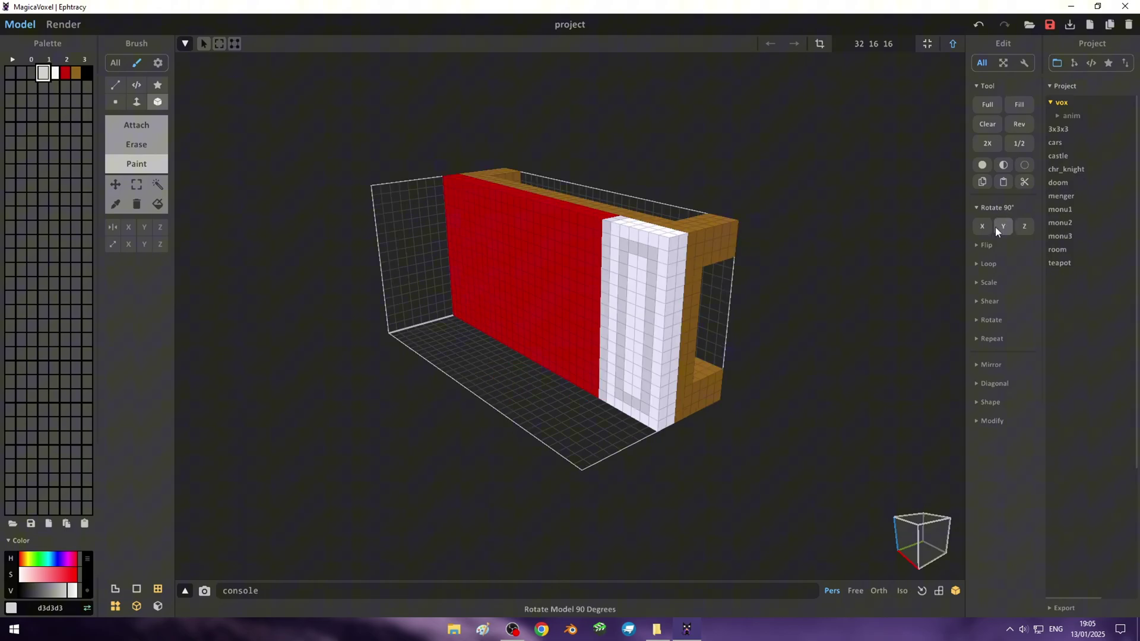
left_click(996, 227)
left_click(976, 227)
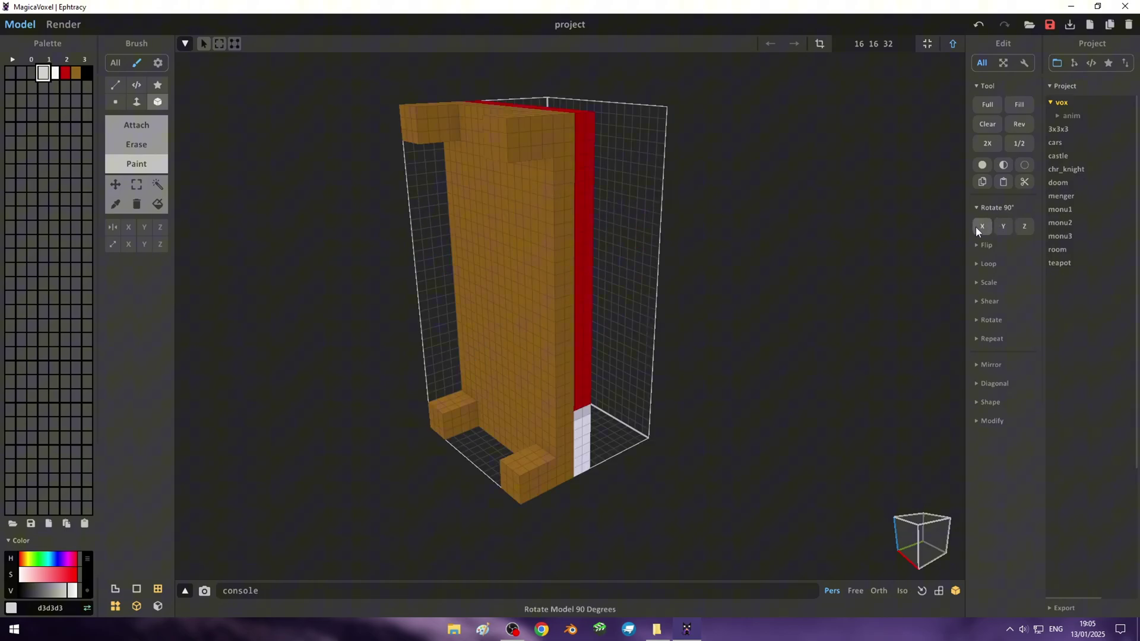
mouse_move(821, 206)
right_mouse_down()
mouse_move(778, 291)
mouse_move(815, 337)
mouse_move(855, 338)
mouse_move(832, 340)
mouse_move(835, 405)
right_mouse_up()
middle_click_drag(836, 405, 816, 399)
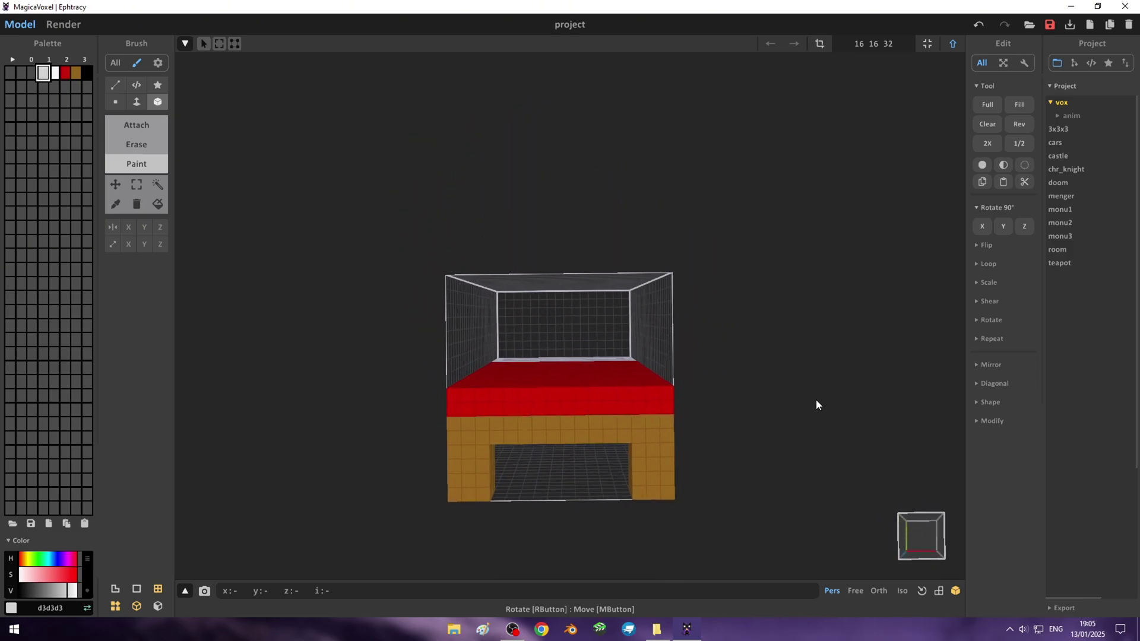
left_click(920, 541)
left_click_drag(920, 537, 920, 543)
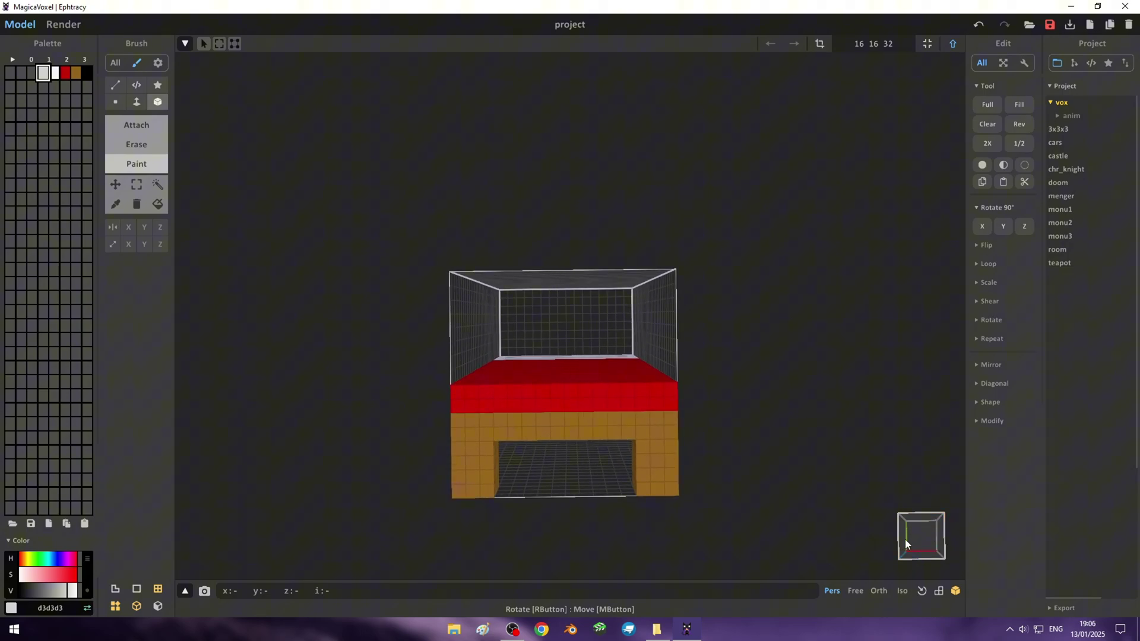
mouse_move(788, 444)
right_mouse_down()
mouse_move(789, 457)
mouse_move(804, 453)
mouse_move(788, 494)
right_mouse_up()
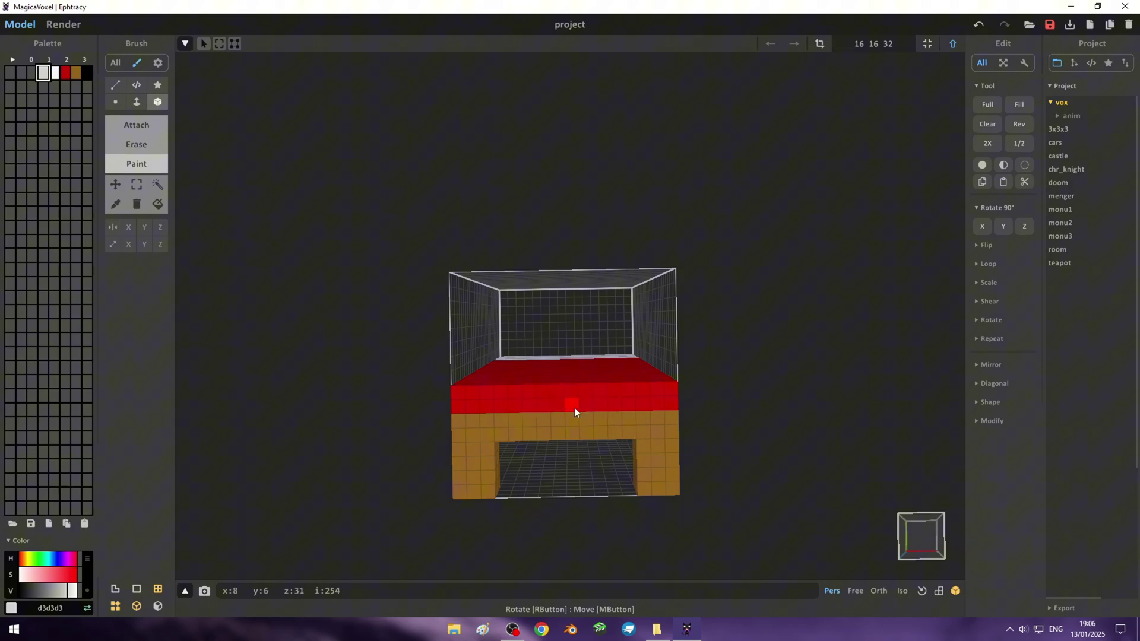
right_click_drag(920, 542, 921, 547)
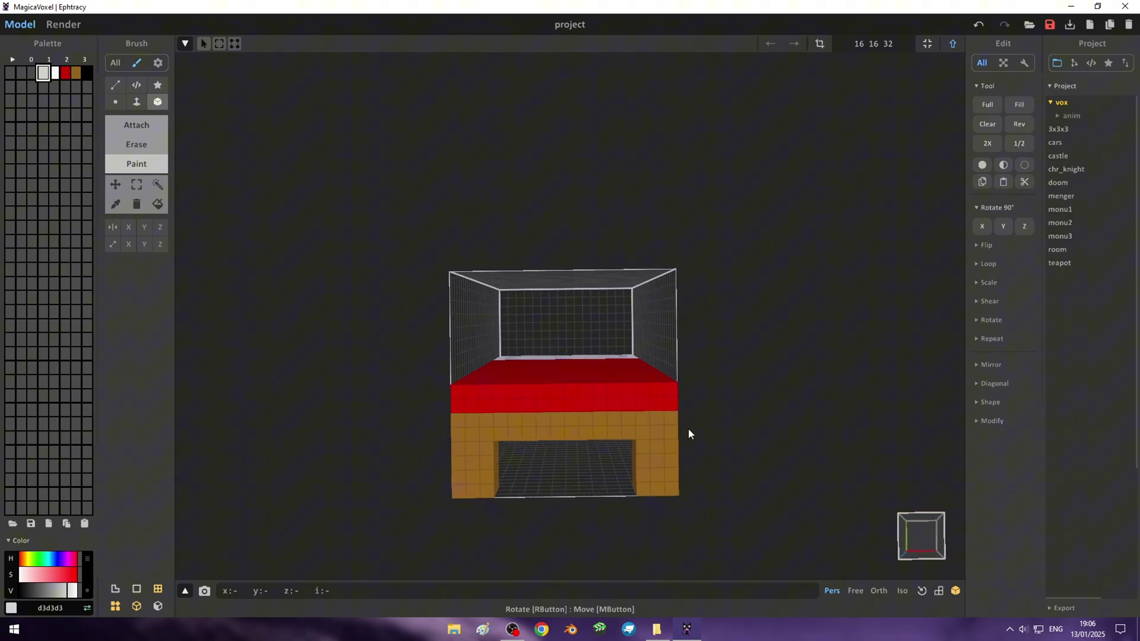
mouse_move(774, 410)
right_mouse_down()
mouse_move(631, 386)
mouse_move(554, 339)
mouse_move(526, 216)
mouse_move(453, 236)
mouse_move(529, 250)
mouse_move(578, 295)
mouse_move(676, 347)
right_mouse_up()
middle_click_drag(676, 347, 659, 386)
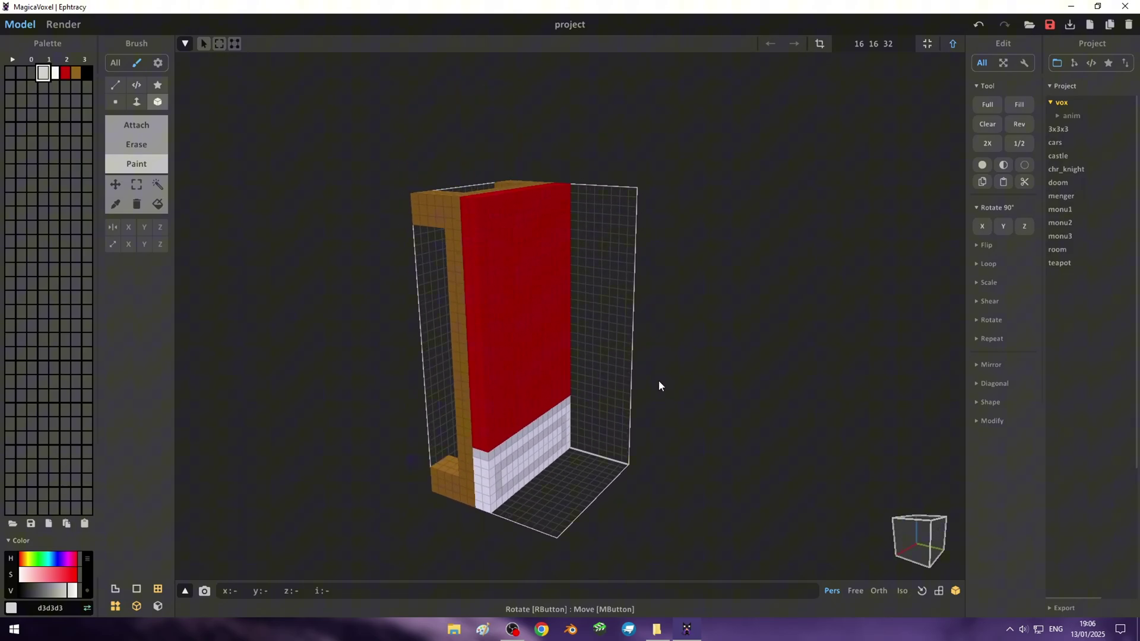
mouse_move(522, 371)
right_mouse_down()
mouse_move(600, 330)
mouse_move(804, 516)
mouse_move(814, 494)
mouse_move(846, 522)
mouse_move(784, 469)
mouse_move(739, 457)
mouse_move(533, 332)
mouse_move(331, 293)
mouse_move(557, 318)
mouse_move(434, 318)
mouse_move(472, 308)
mouse_move(453, 329)
mouse_move(616, 330)
mouse_move(341, 315)
mouse_move(555, 324)
mouse_move(462, 360)
right_mouse_up()
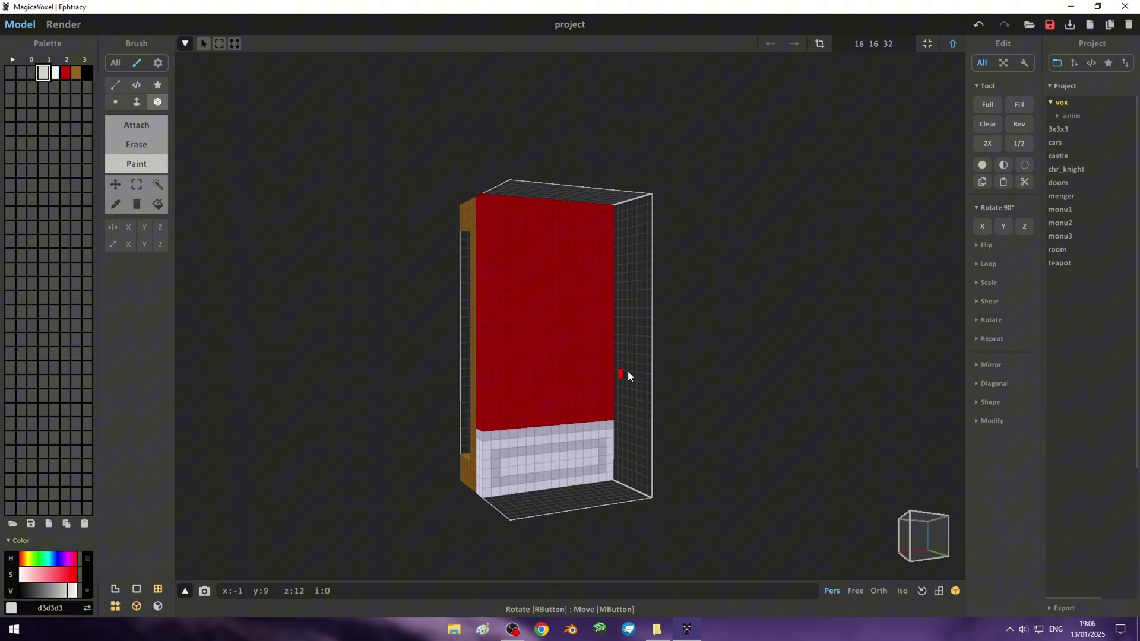
Switch to World mode and lower the bed to Z position -8
left_click(954, 42)
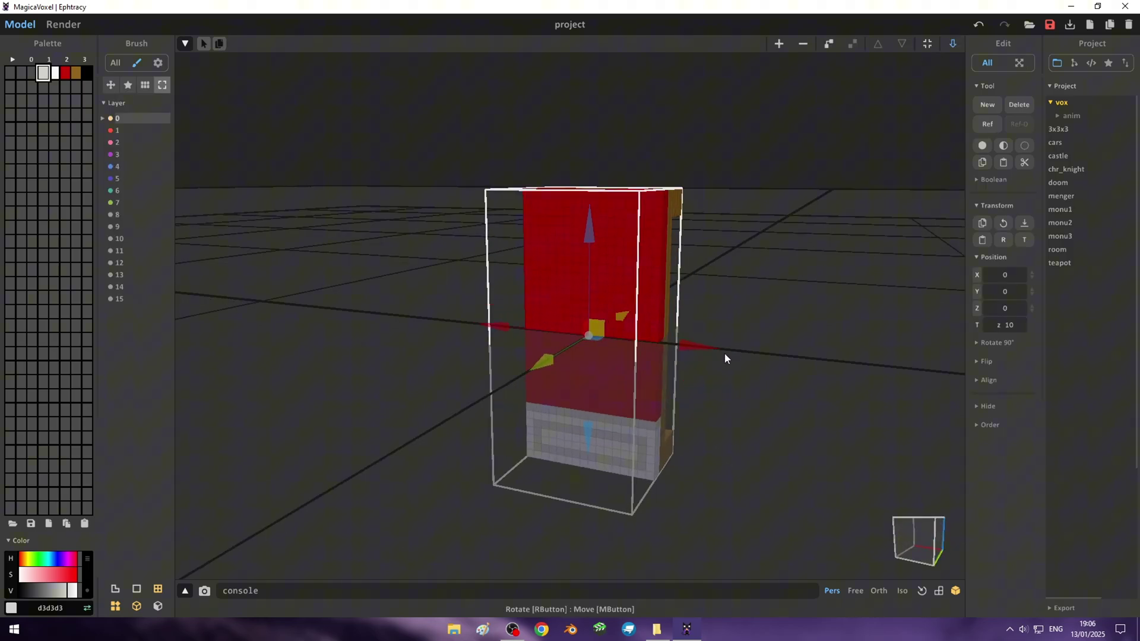
mouse_move(722, 354)
right_mouse_down()
mouse_move(479, 368)
mouse_move(427, 341)
right_mouse_up()
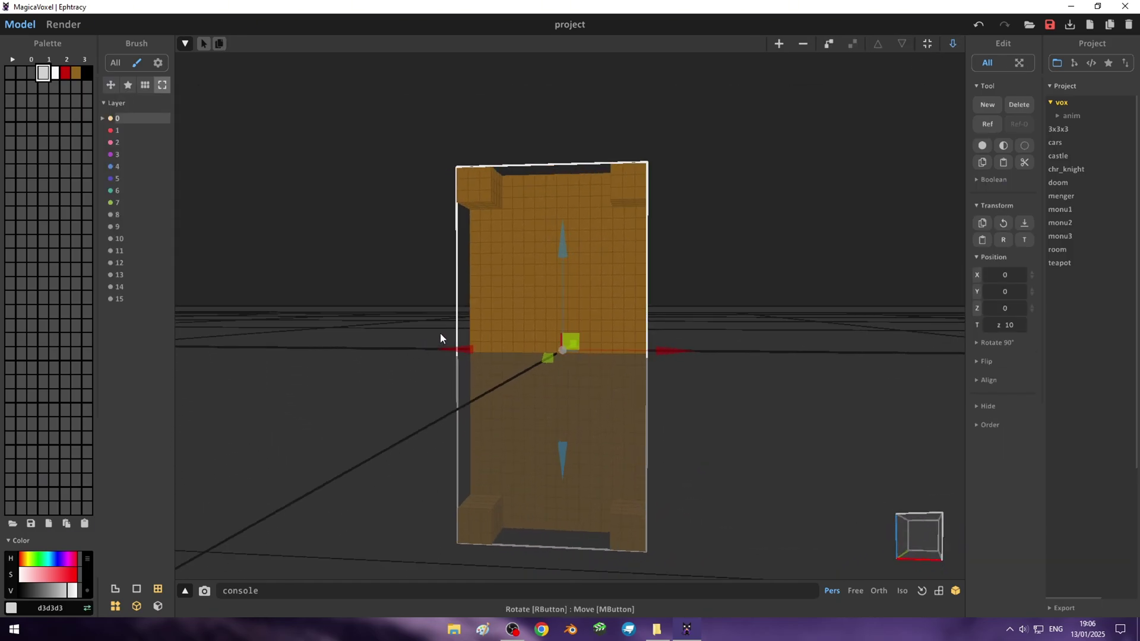
right_click_drag(442, 333, 450, 333)
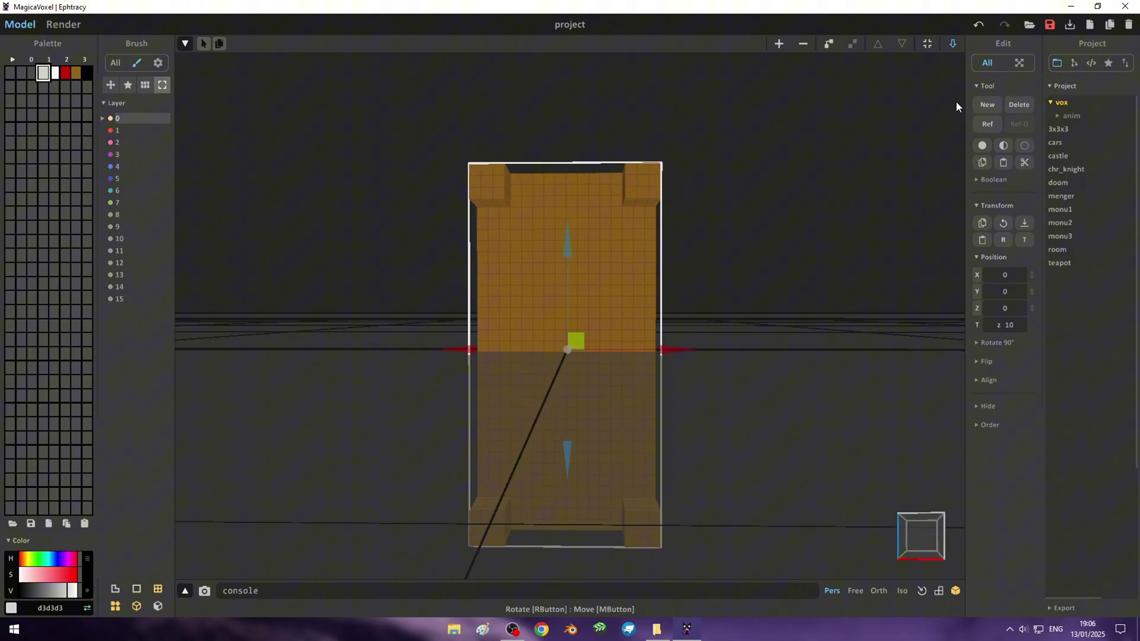
mouse_move(369, 375)
right_mouse_down()
mouse_move(766, 409)
mouse_move(634, 373)
right_mouse_up()
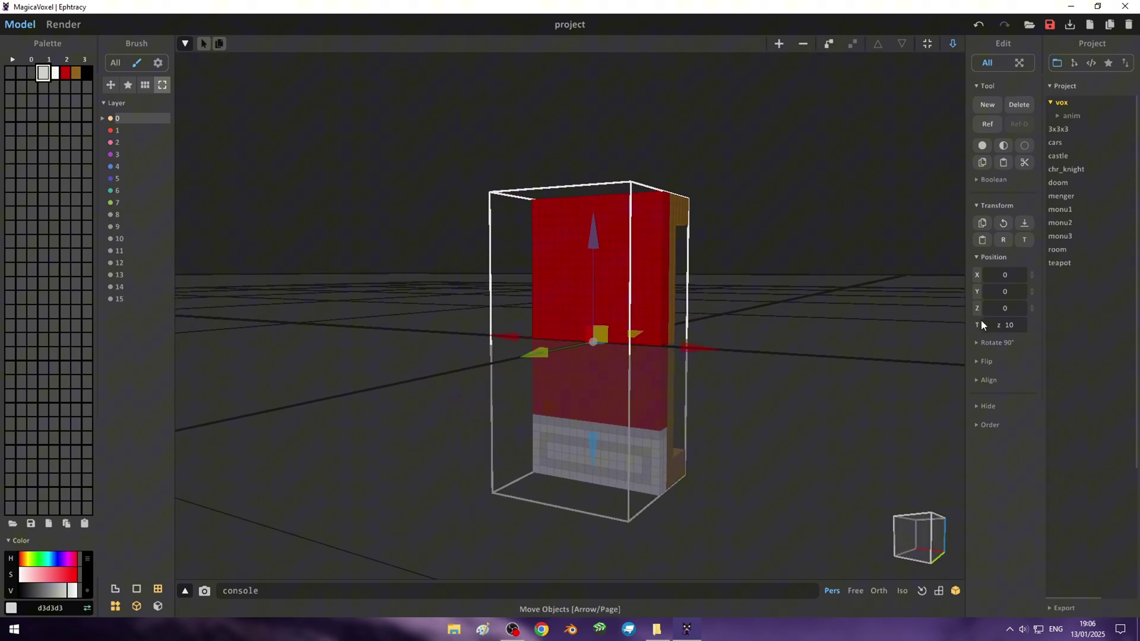
left_click(1007, 308)
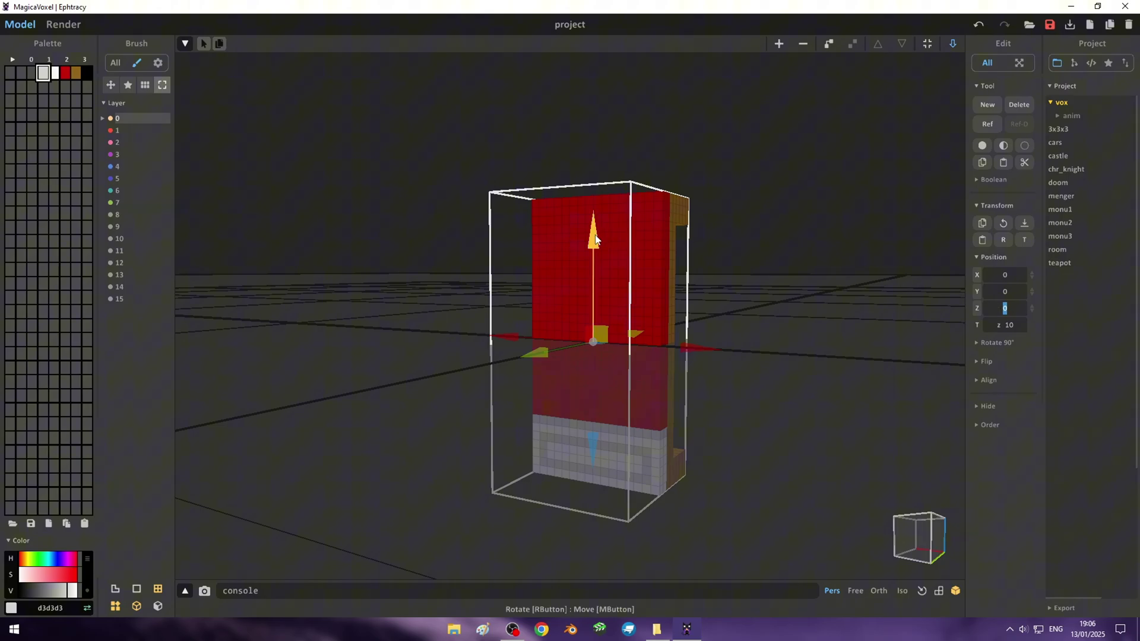
left_click_drag(595, 239, 597, 251)
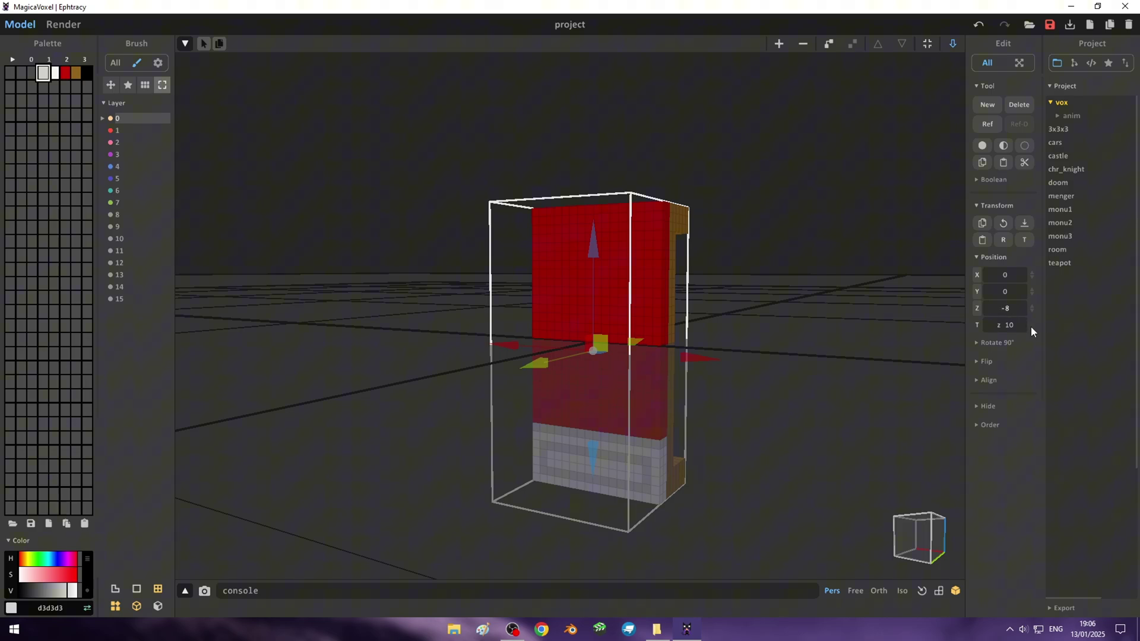
key("Return")
Set the bed's T value to 0
mouse_move(782, 399)
right_mouse_down()
mouse_move(814, 392)
mouse_move(876, 419)
mouse_move(792, 418)
mouse_move(809, 356)
mouse_move(892, 402)
mouse_move(710, 371)
mouse_move(786, 390)
right_mouse_up()
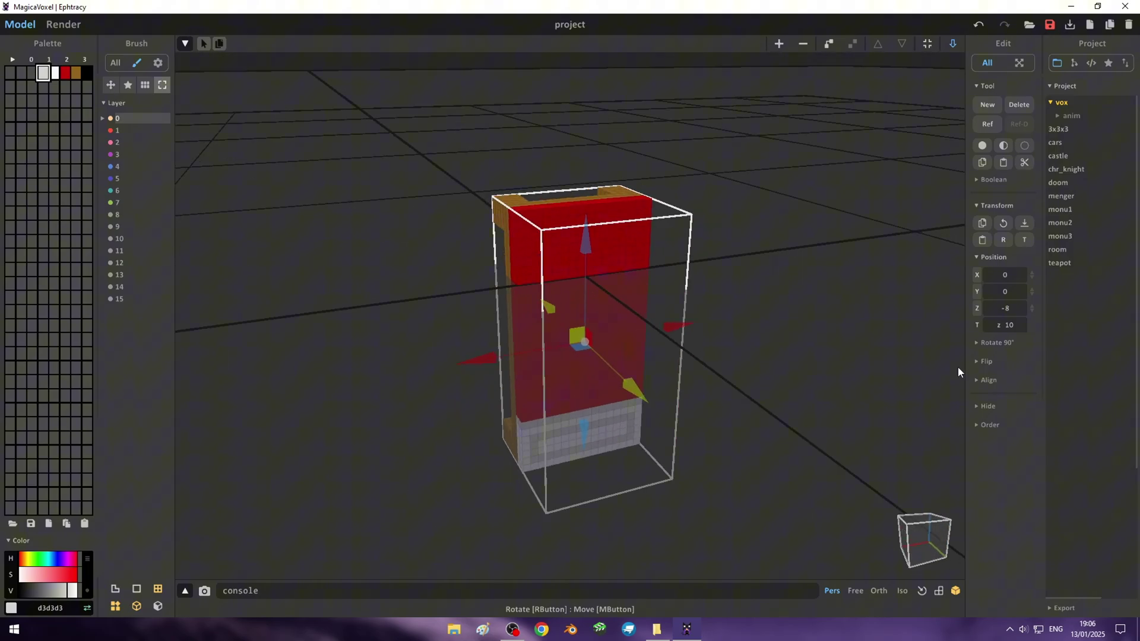
left_click(1023, 326)
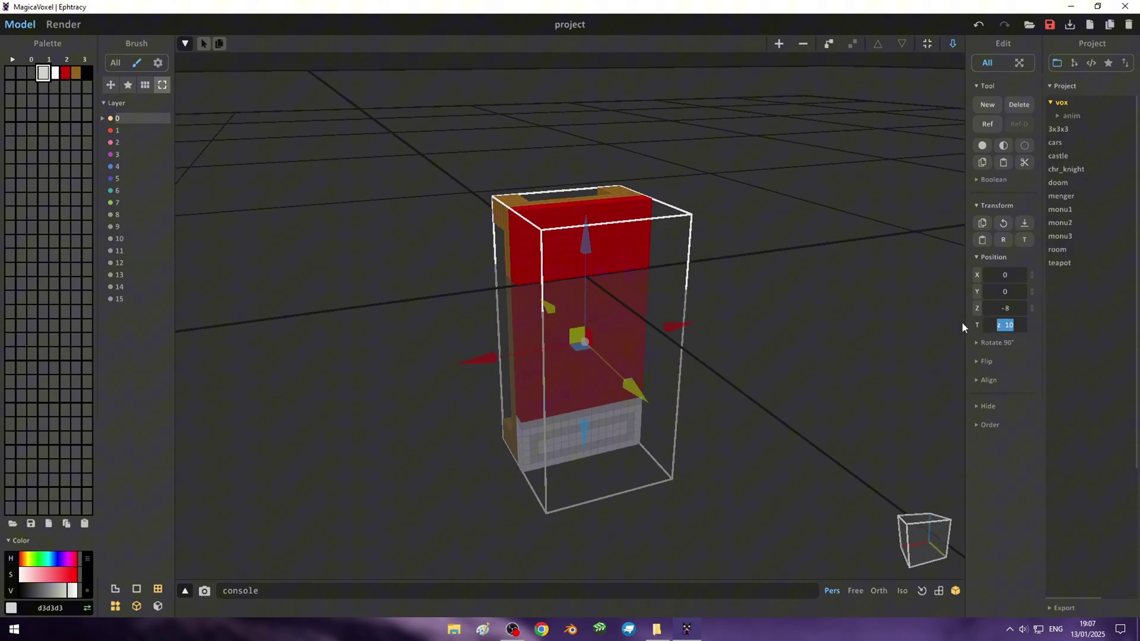
type("0")
left_click(977, 341)
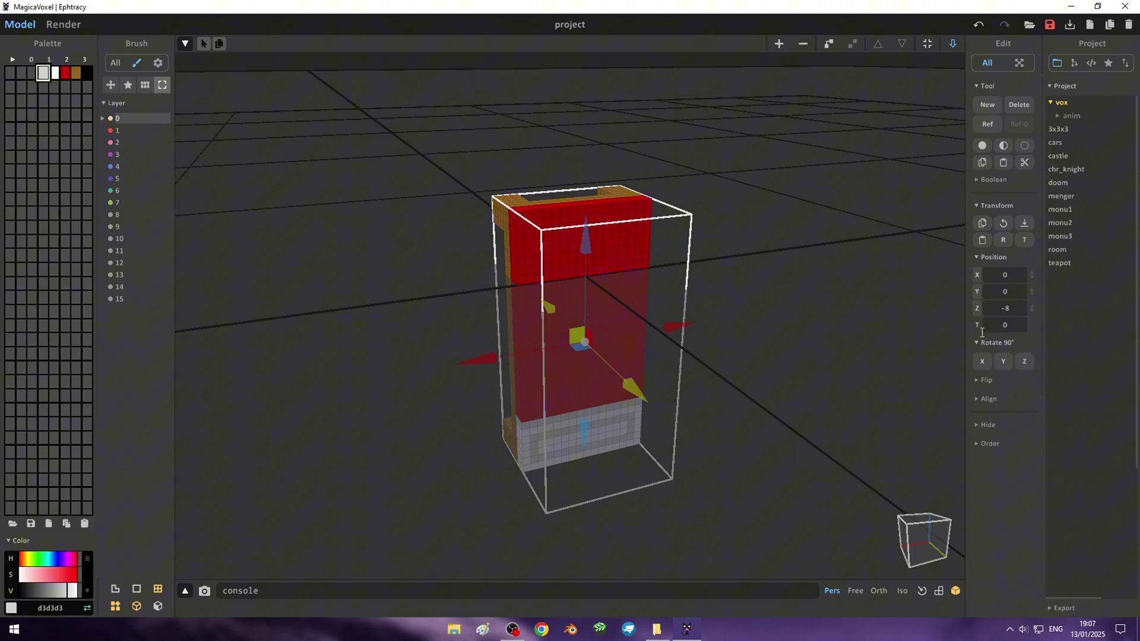
left_click(979, 342)
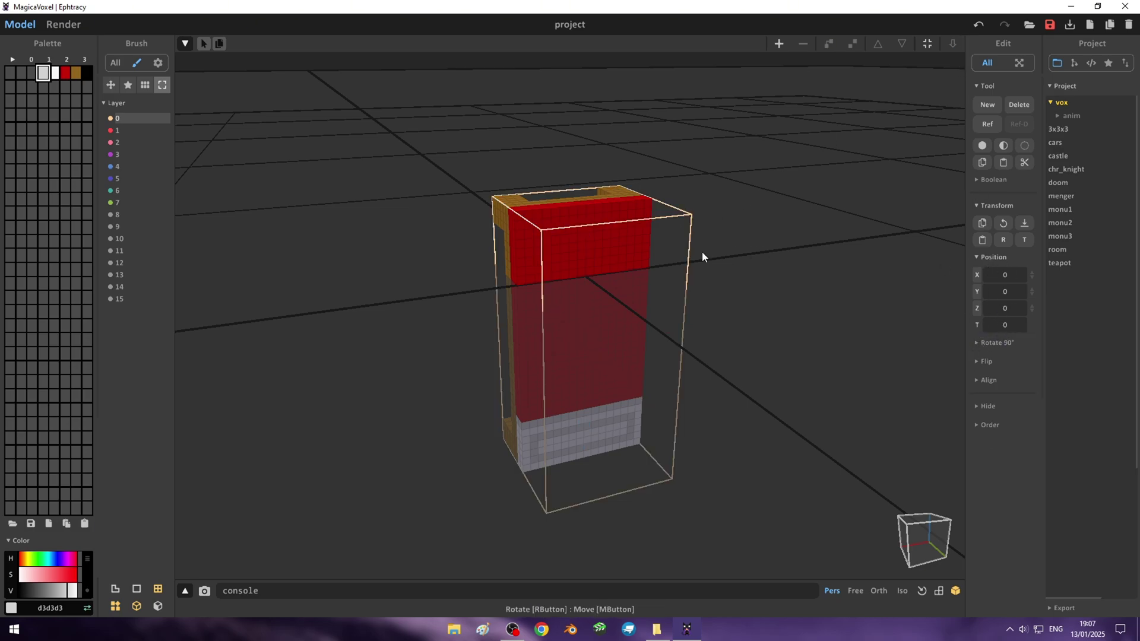
Back in Model mode, paint the blanket's bottom row in dark red 9a0000
left_click(949, 47)
mouse_move(791, 277)
right_mouse_down()
mouse_move(882, 298)
mouse_move(670, 387)
mouse_move(687, 358)
mouse_move(511, 273)
mouse_move(661, 296)
mouse_move(765, 375)
right_mouse_up()
scroll(772, 293, "up", 3)
mouse_move(772, 294)
right_mouse_down()
mouse_move(804, 344)
mouse_move(590, 318)
mouse_move(819, 336)
mouse_move(820, 351)
right_mouse_up()
scroll(808, 348, "up", 1)
scroll(820, 351, "up", 1)
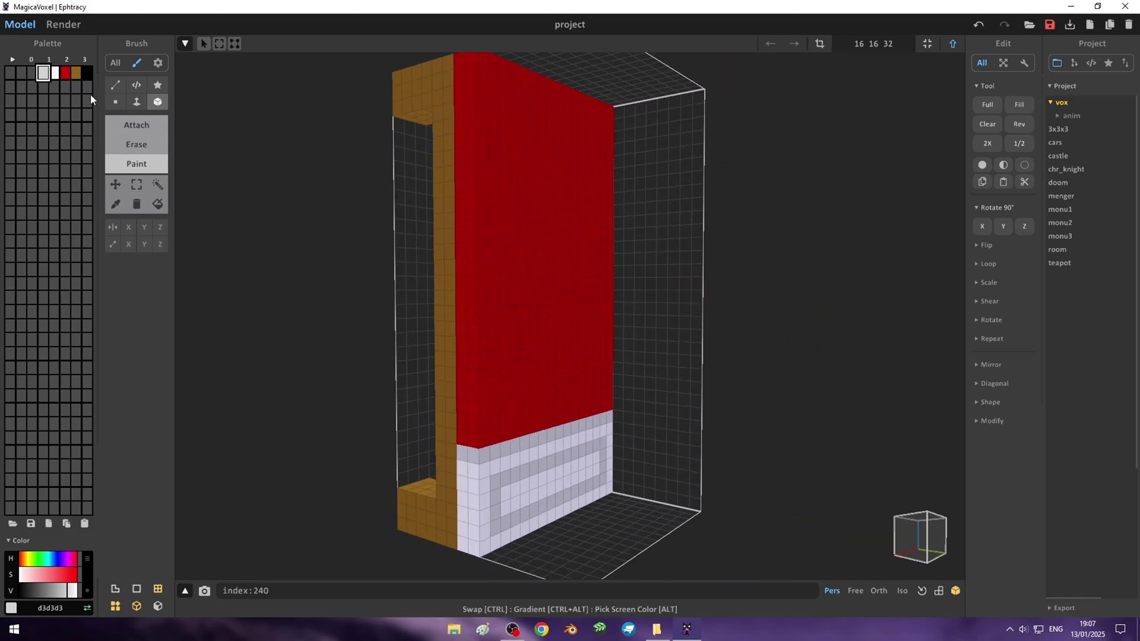
left_click(60, 575)
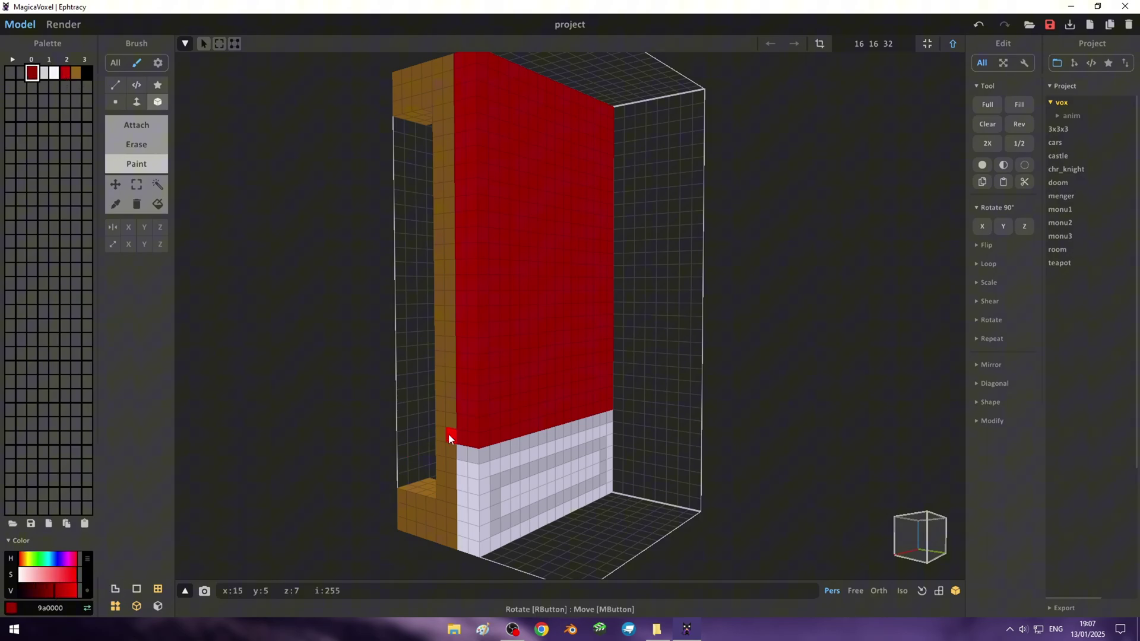
left_click_drag(451, 438, 581, 417)
mouse_move(609, 410)
right_mouse_down()
mouse_move(483, 412)
mouse_move(734, 432)
mouse_move(698, 465)
mouse_move(591, 498)
mouse_move(421, 422)
mouse_move(546, 380)
mouse_move(357, 374)
mouse_move(606, 374)
mouse_move(612, 414)
mouse_move(636, 443)
mouse_move(748, 378)
mouse_move(824, 257)
mouse_move(578, 395)
mouse_move(713, 438)
mouse_move(433, 402)
mouse_move(550, 365)
mouse_move(354, 412)
mouse_move(619, 455)
mouse_move(677, 501)
mouse_move(775, 494)
mouse_move(522, 387)
mouse_move(614, 364)
mouse_move(611, 306)
mouse_move(560, 310)
mouse_move(582, 358)
mouse_move(575, 339)
right_mouse_up()
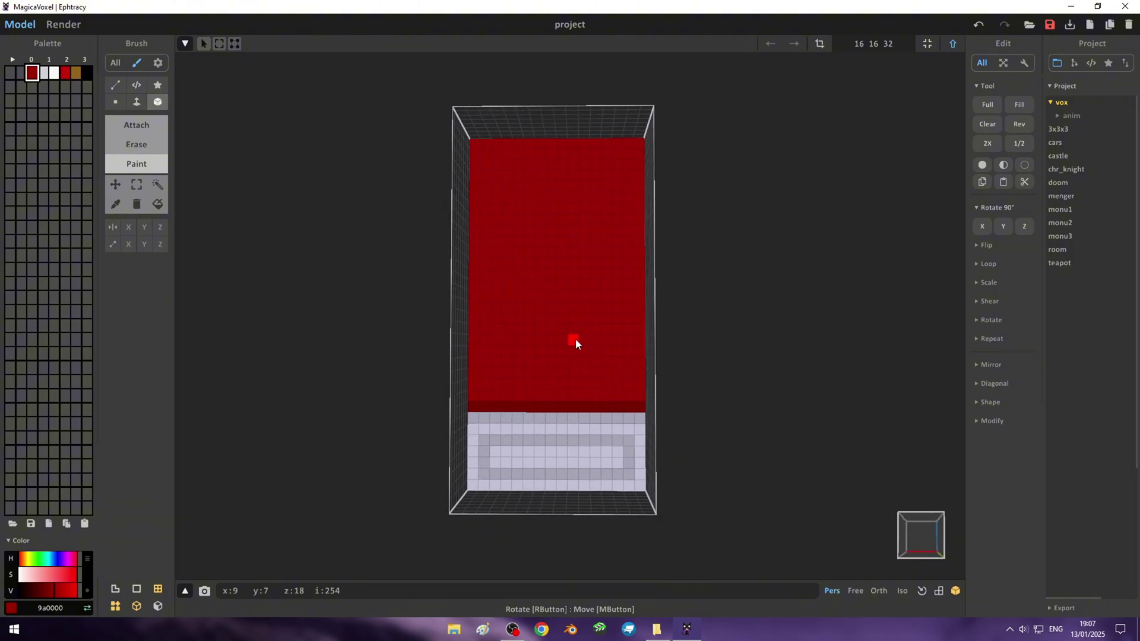
With black paint, draw a mouth line and two eye voxels on the red blanket
left_click(76, 72)
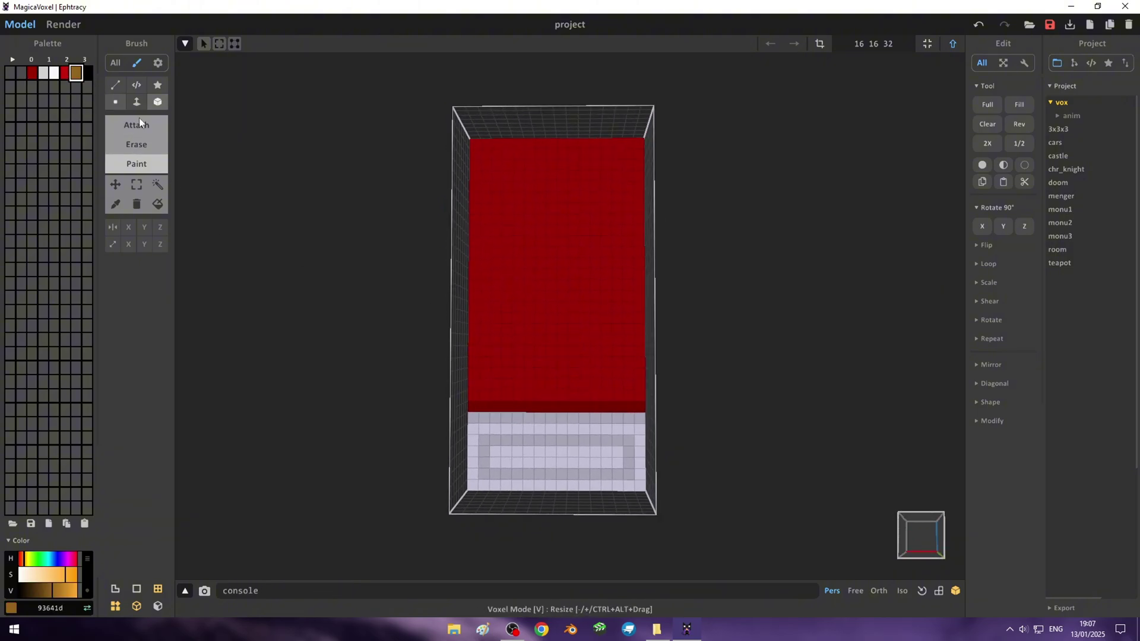
left_click(21, 72)
left_click_drag(33, 593, 20, 593)
scroll(506, 210, "up", 1)
left_click_drag(518, 188, 574, 189)
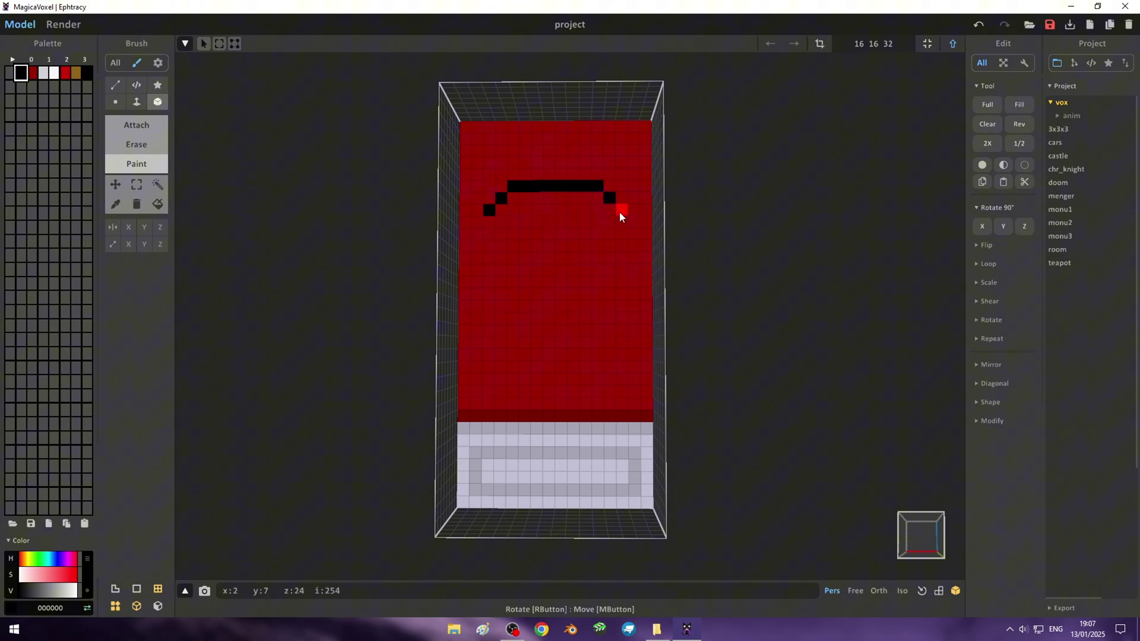
left_click(525, 246)
left_click(585, 246)
scroll(596, 265, "down", 2)
mouse_move(596, 265)
right_mouse_down()
mouse_move(739, 327)
mouse_move(542, 298)
mouse_move(616, 191)
mouse_move(817, 323)
mouse_move(799, 403)
mouse_move(749, 377)
mouse_move(922, 306)
mouse_move(769, 263)
mouse_move(764, 173)
mouse_move(811, 190)
right_mouse_up()
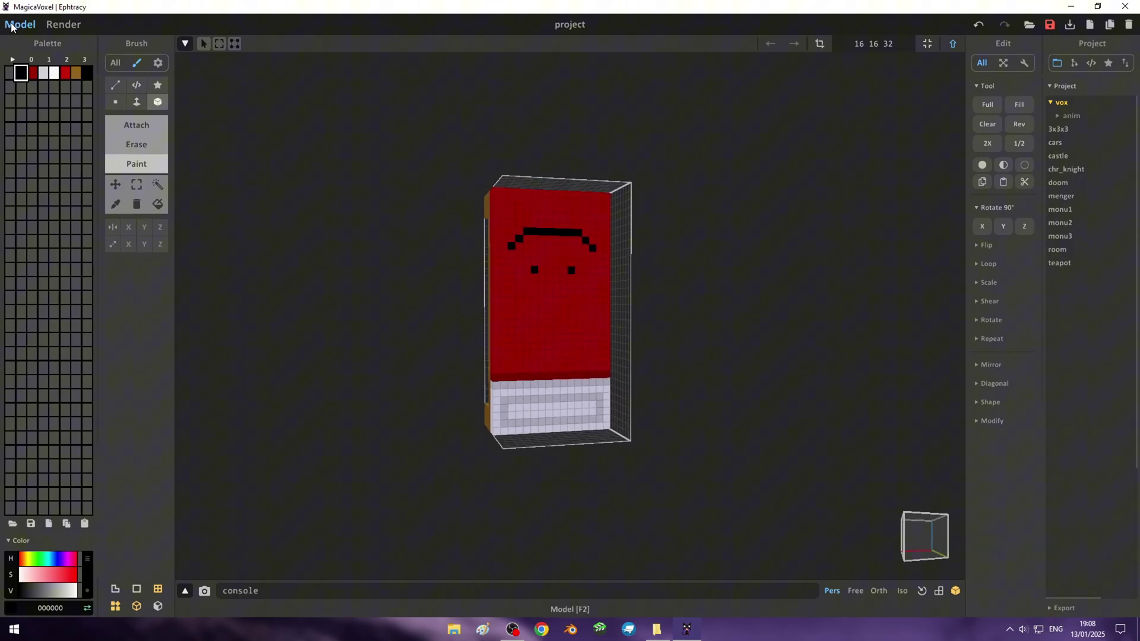
Preview the bed in Render mode, then expand the Export section in the Project panel
left_click(63, 25)
left_click(20, 24)
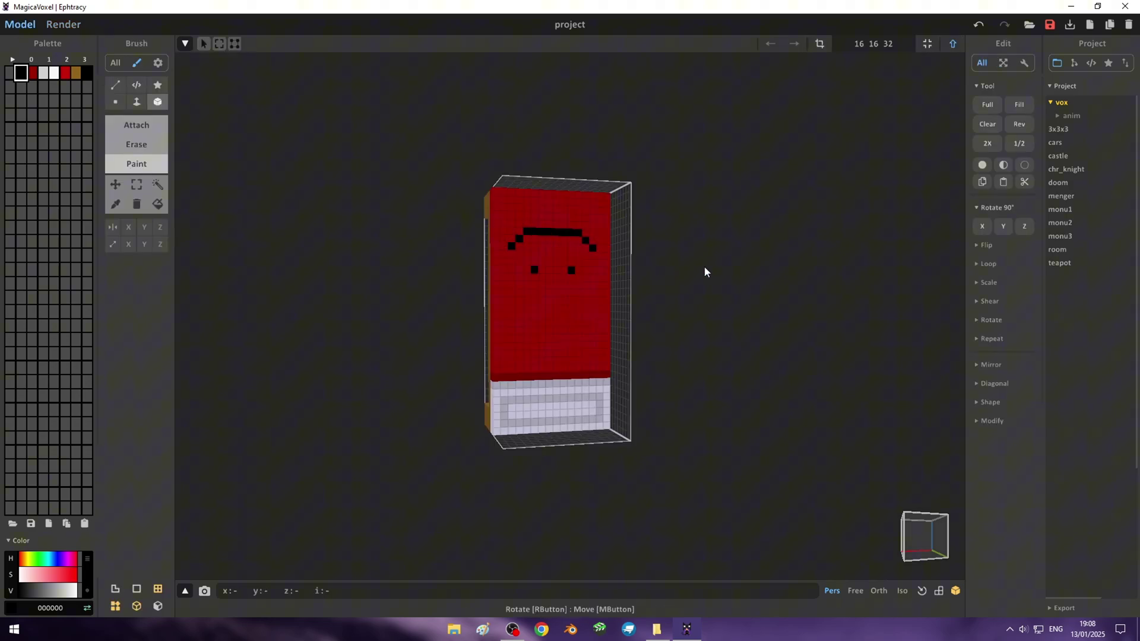
mouse_move(708, 272)
right_mouse_down()
mouse_move(784, 285)
mouse_move(861, 247)
right_mouse_up()
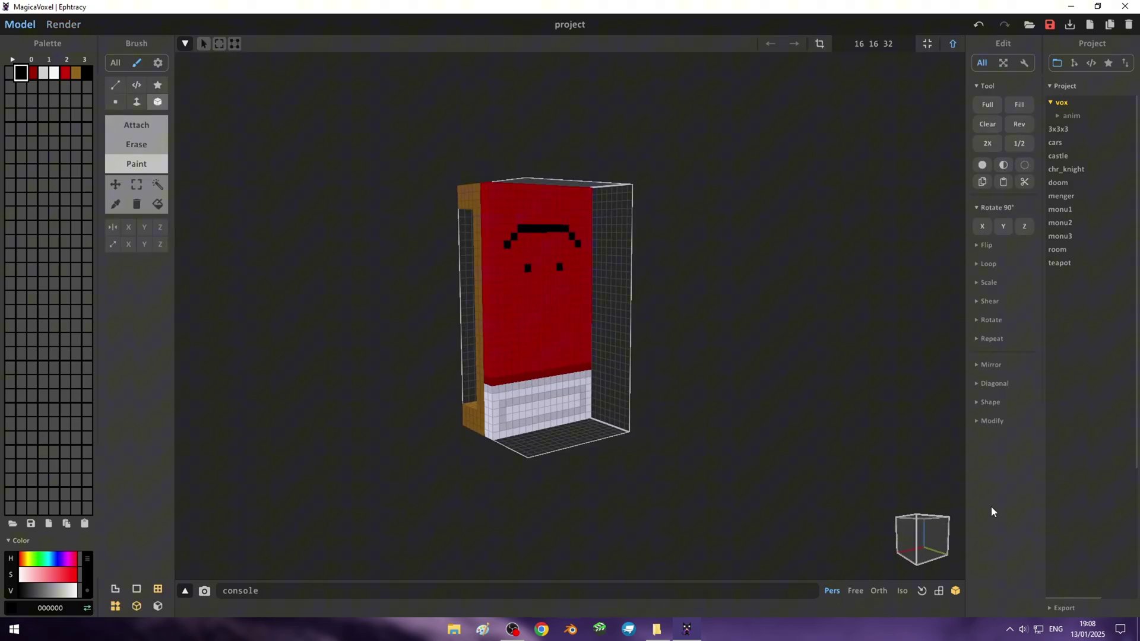
left_click(1064, 608)
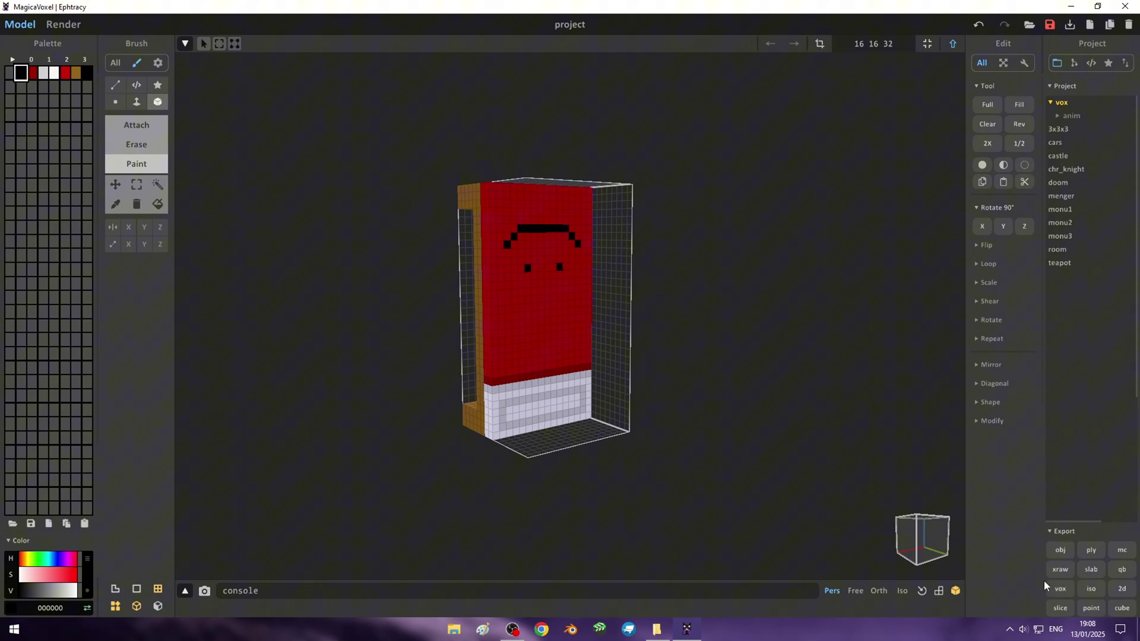
mouse_move(650, 360)
right_mouse_down()
mouse_move(679, 383)
mouse_move(725, 461)
mouse_move(604, 316)
right_mouse_up()
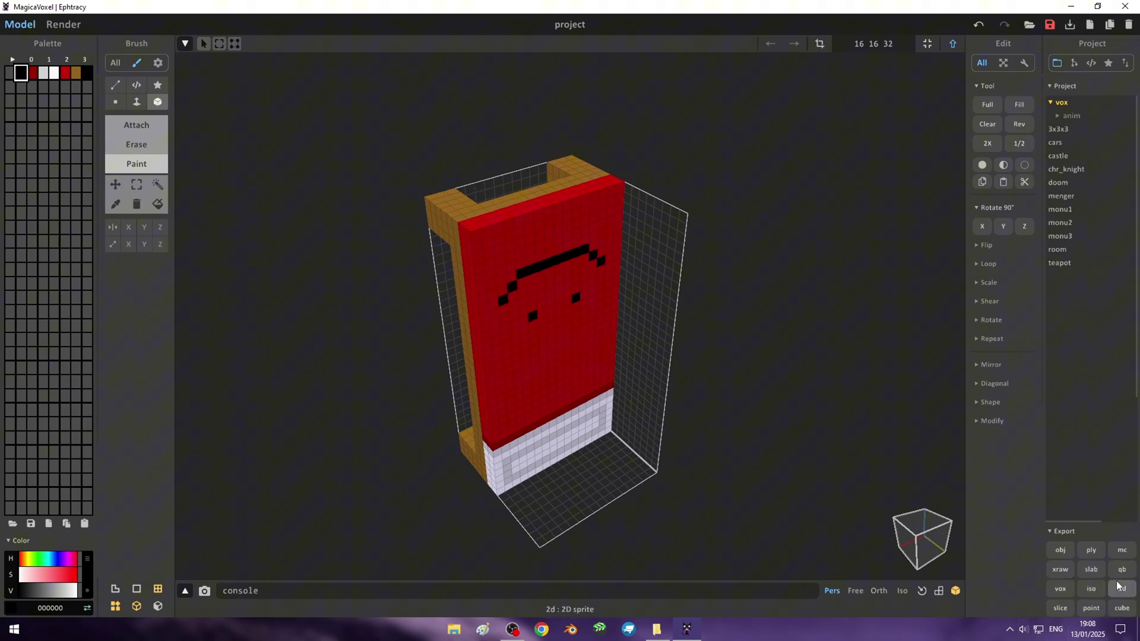
Export the bed via Export > ply, saving it on the Desktop as 'Red Bed'
left_click(1096, 550)
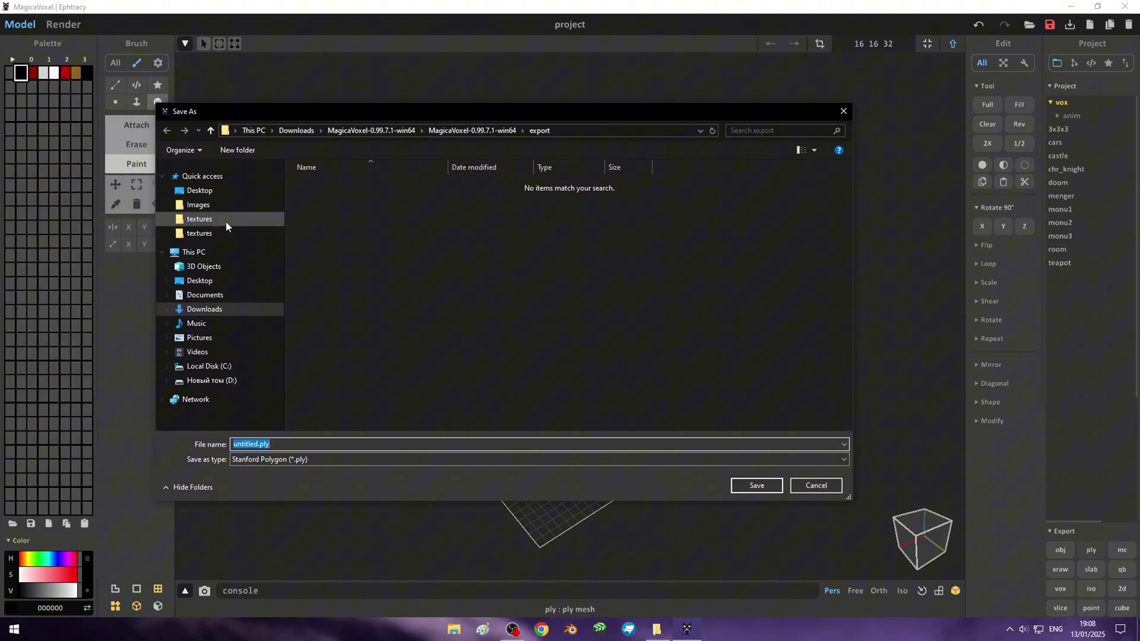
left_click(199, 191)
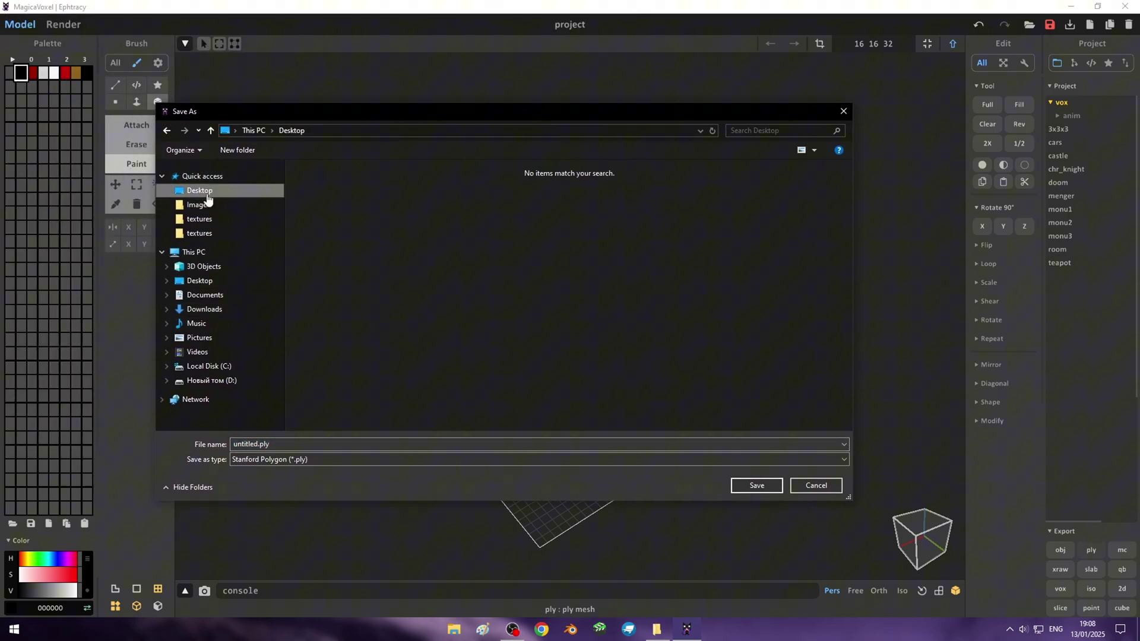
left_click(262, 449)
type("Red Bed")
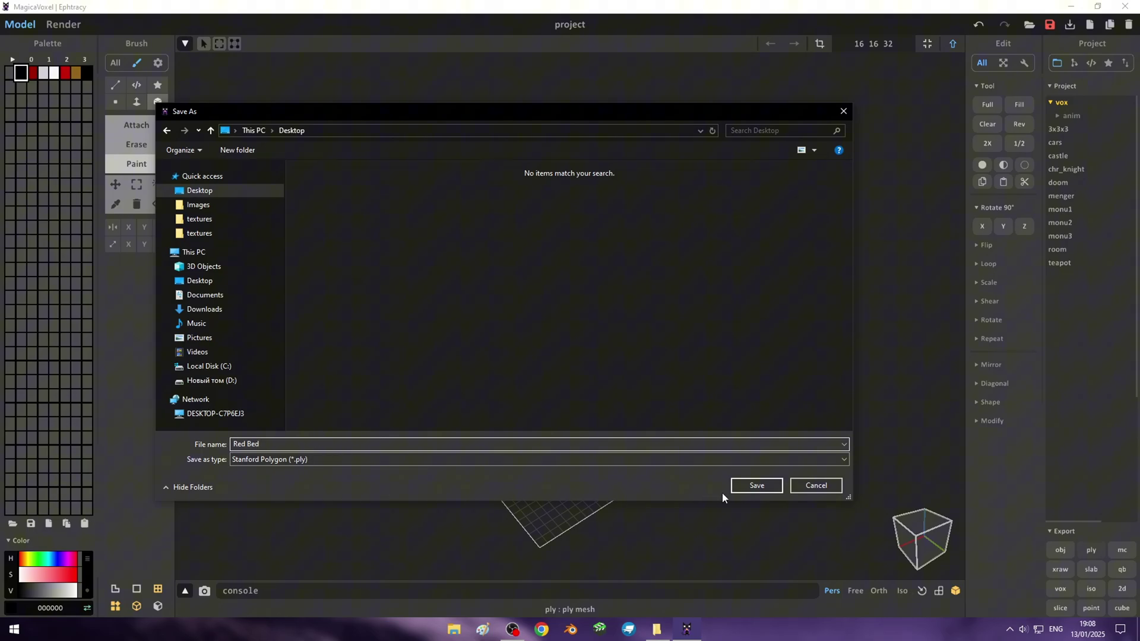
left_click(757, 485)
mouse_move(677, 483)
right_mouse_down()
mouse_move(754, 449)
mouse_move(619, 437)
mouse_move(679, 429)
right_mouse_up()
scroll(679, 429, "down", 2)
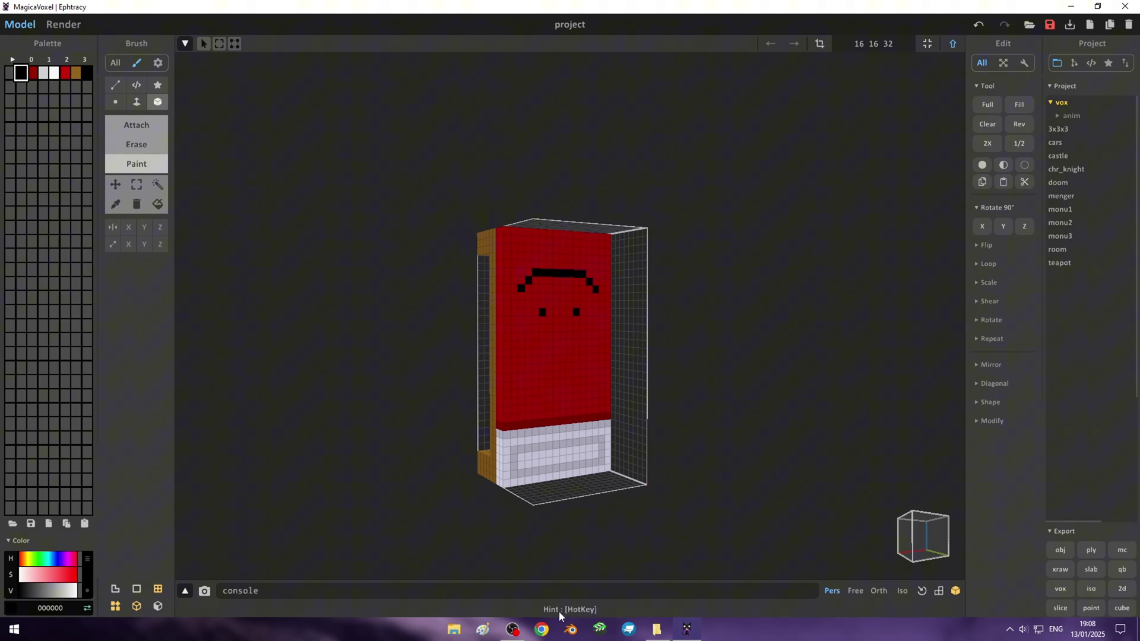
Launch Chrome, search 'ply to glb converter', and open the Aspose PLY to glTF converter result
left_click(544, 631)
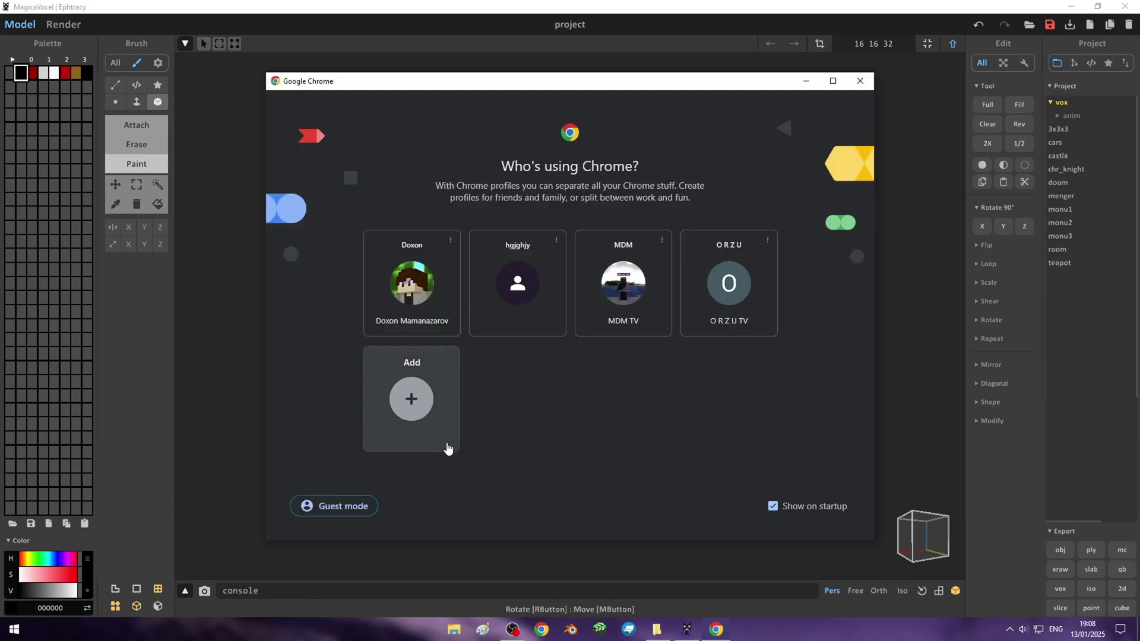
left_click(410, 280)
left_click(461, 244)
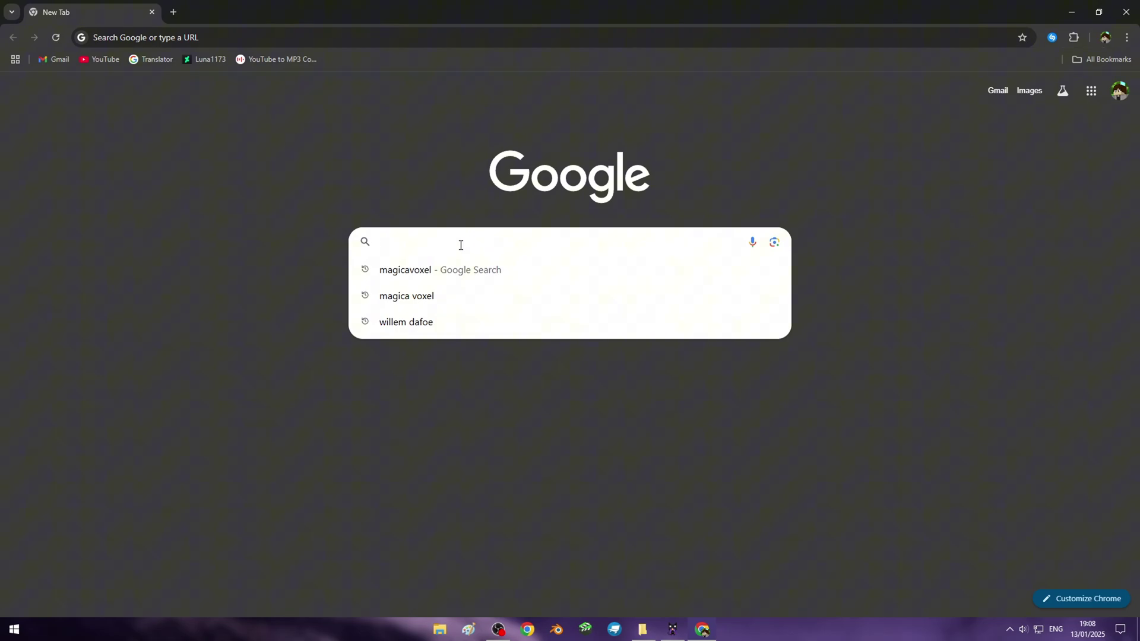
type("ply to ")
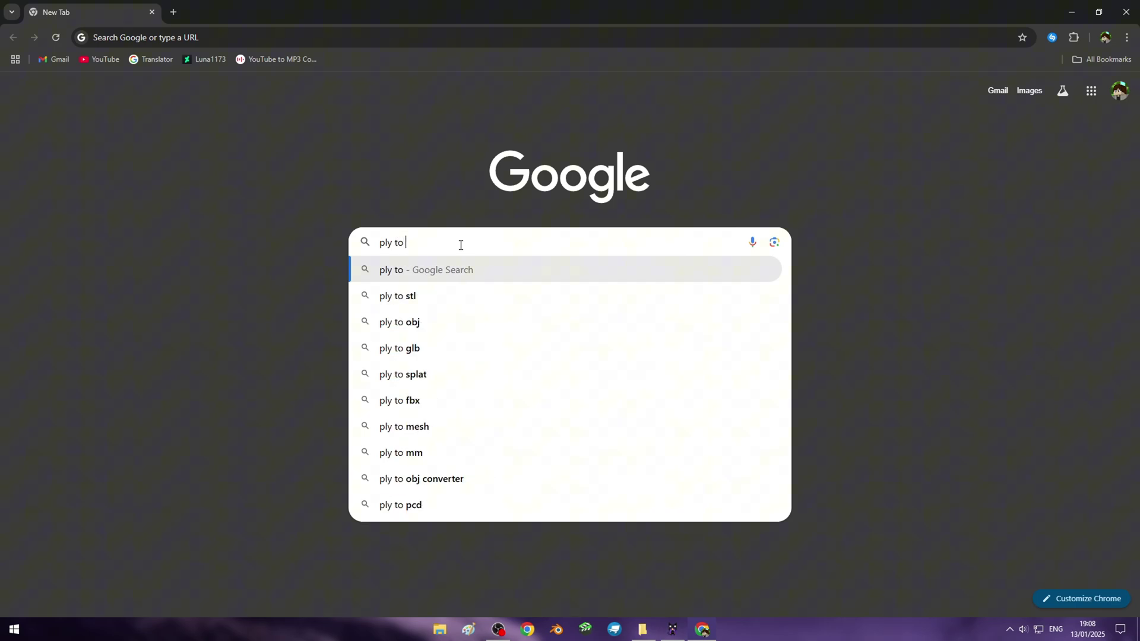
type("glb converter")
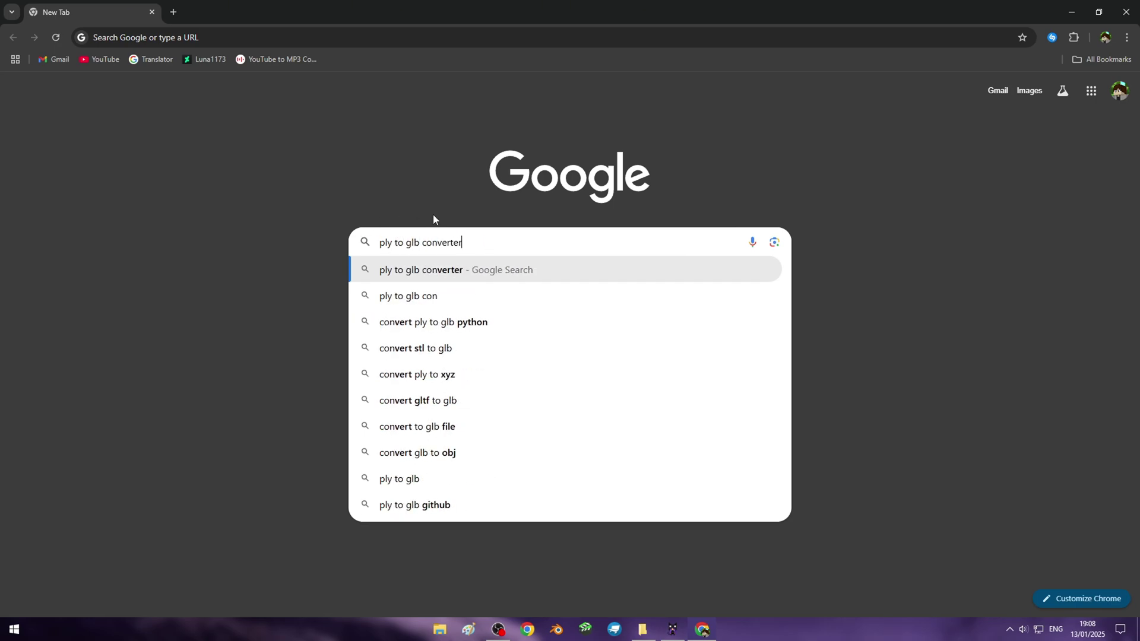
key("Return")
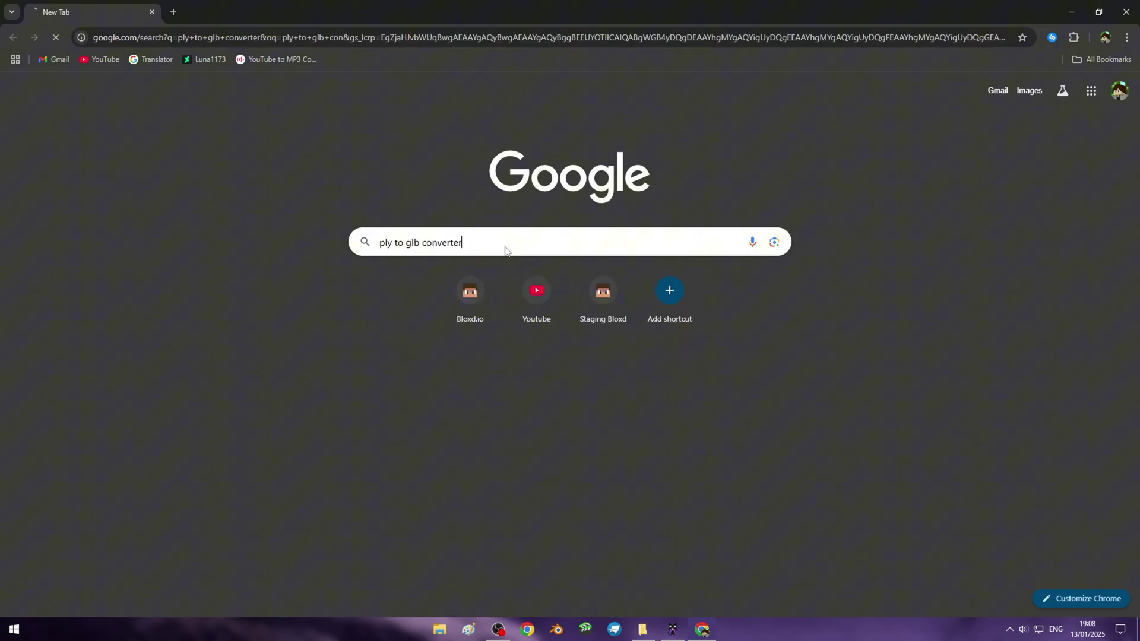
left_click_drag(132, 297, 452, 298)
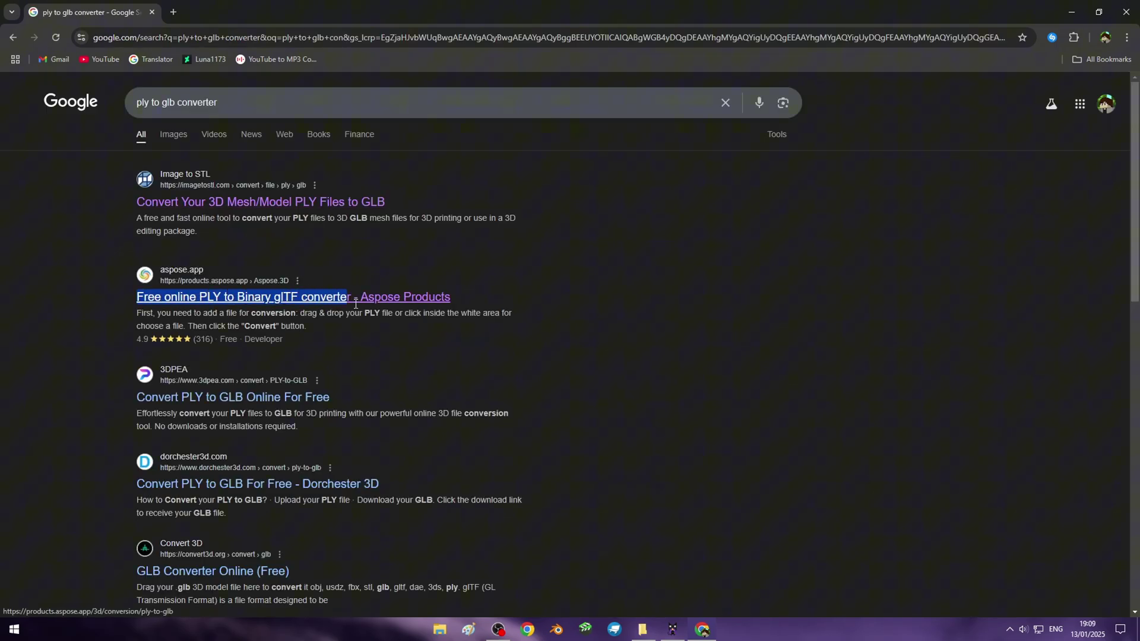
left_click_drag(386, 202, 146, 202)
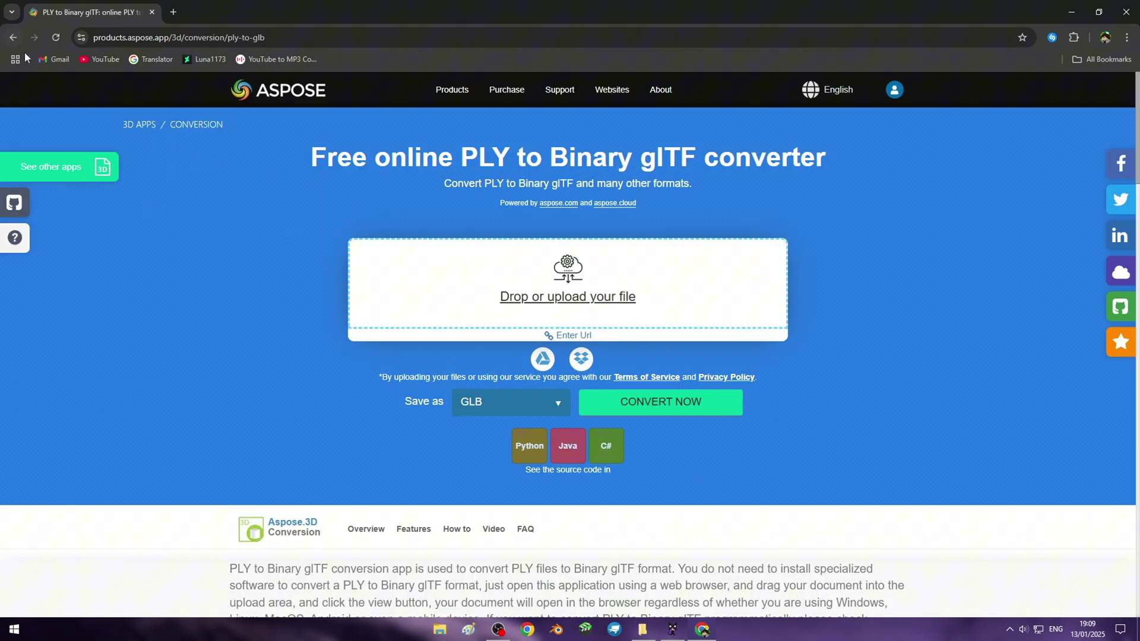
Open the Aspose converter page and upload Red Bed.ply from the Desktop
left_click(13, 37)
left_click(213, 300)
left_click(610, 303)
left_click(49, 88)
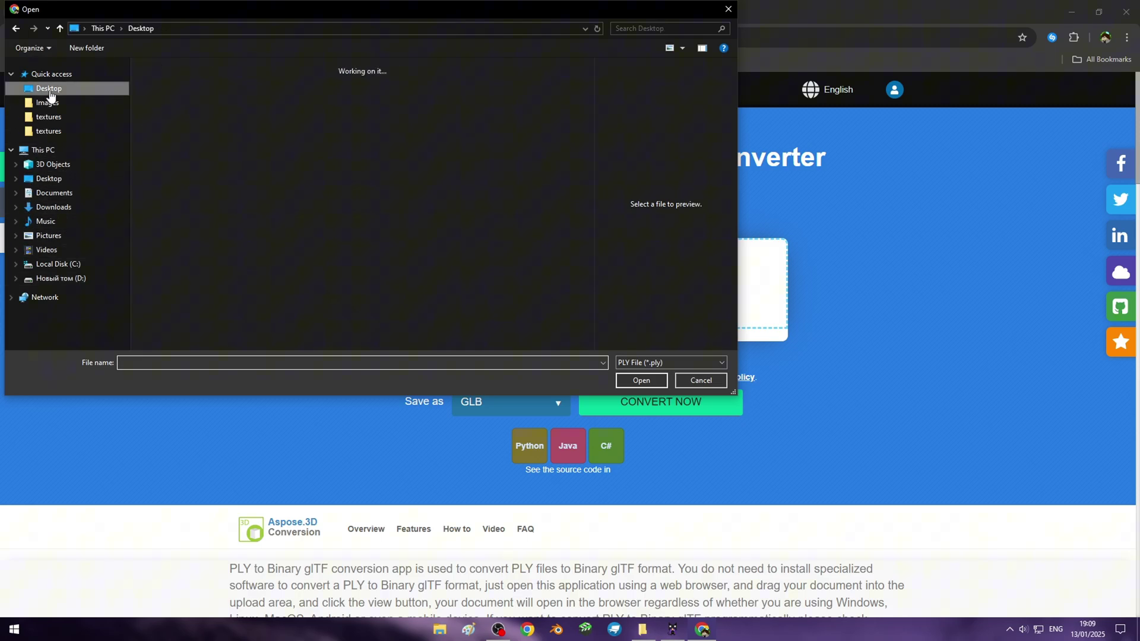
left_click(172, 104)
left_click(172, 114)
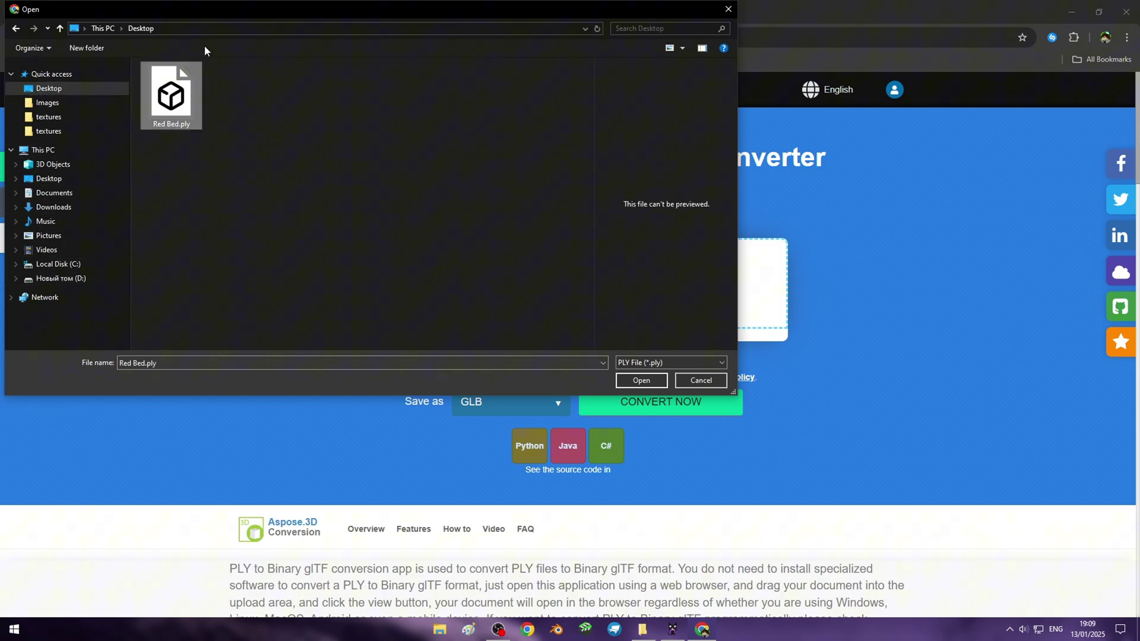
left_click(651, 383)
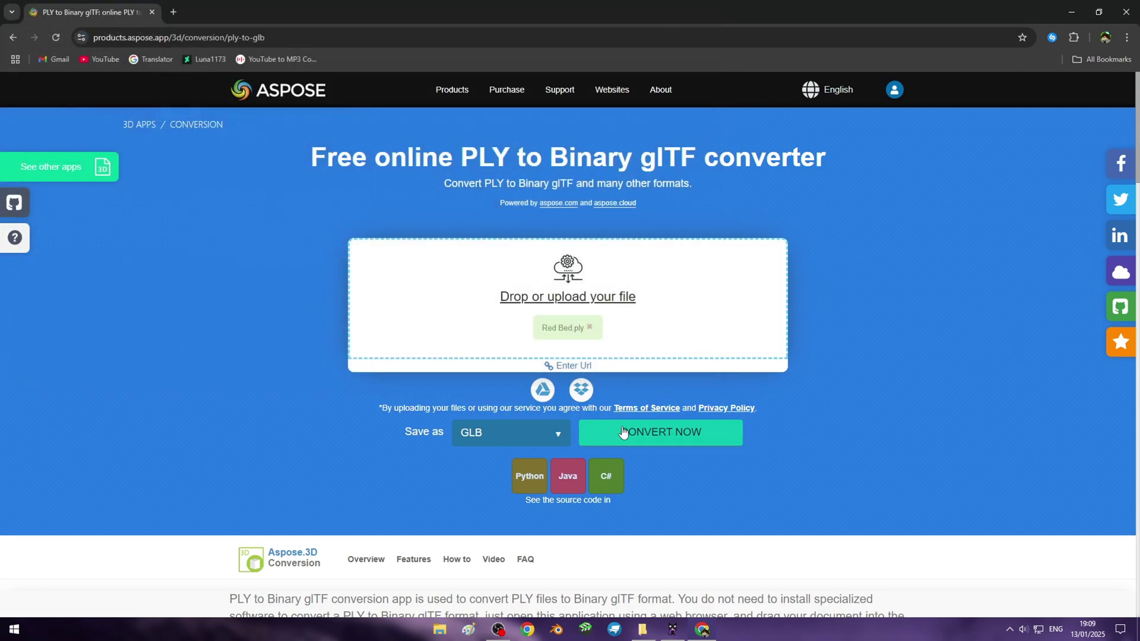
Convert the file with GLB as output and download Red Bed.glb
left_click(511, 433)
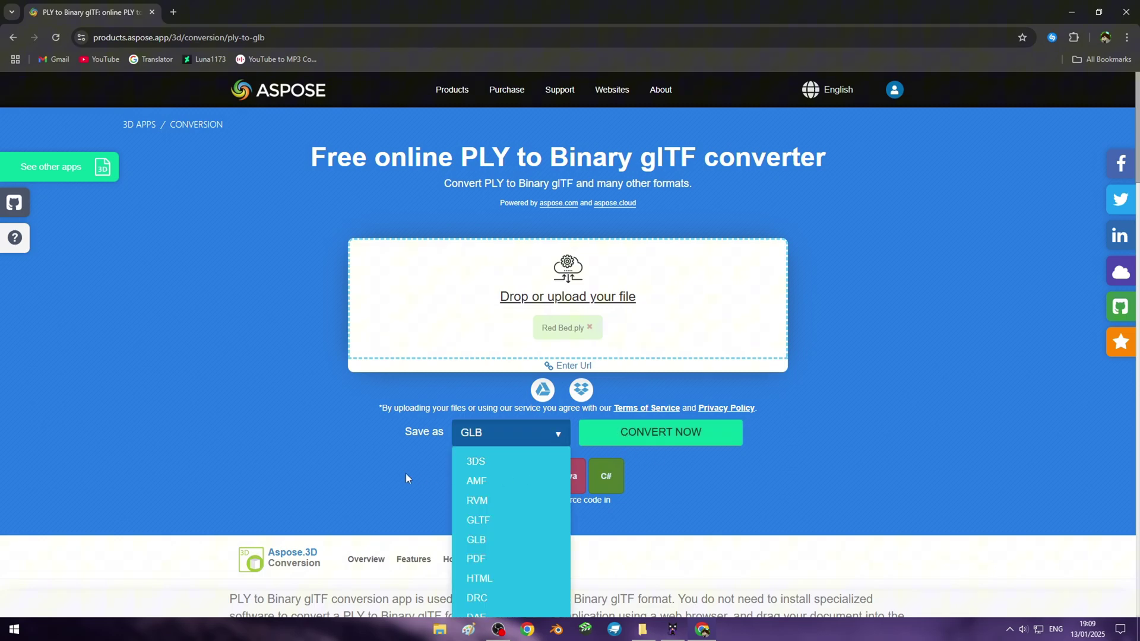
scroll(404, 473, "down", 5)
scroll(503, 337, "up", 2)
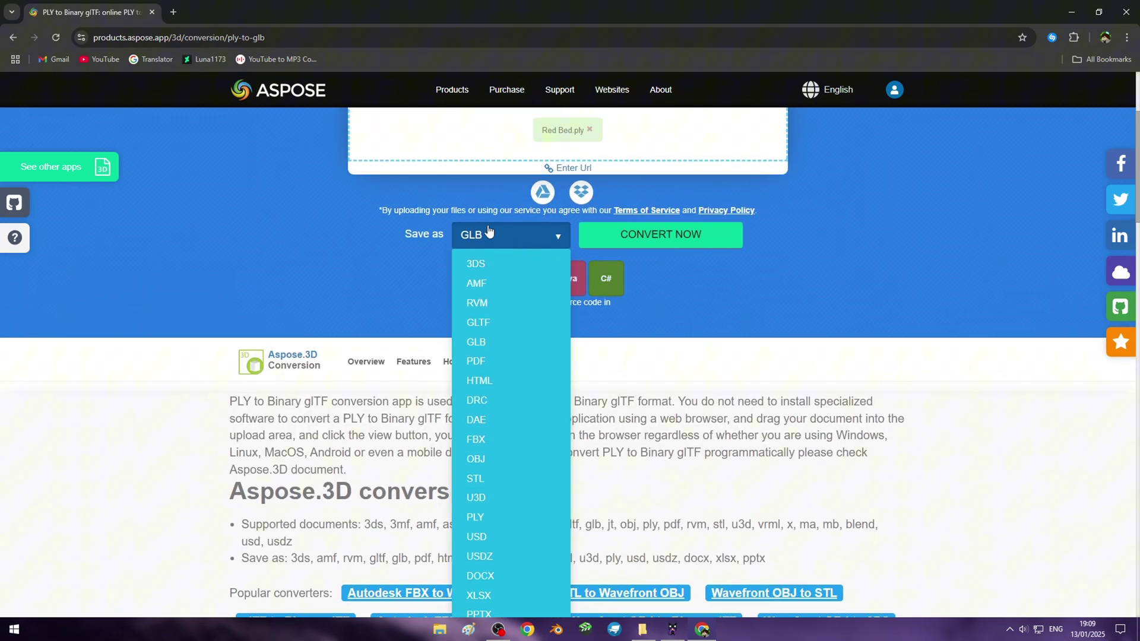
left_click(465, 244)
left_click(670, 236)
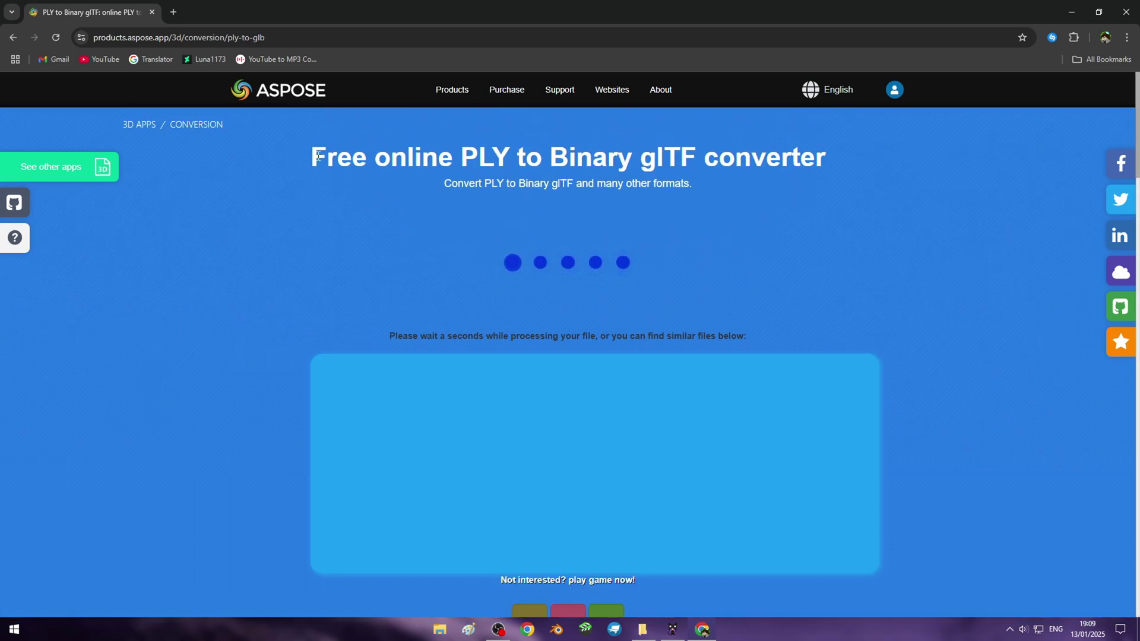
mouse_move(318, 155)
left_mouse_down()
mouse_move(857, 159)
mouse_move(315, 155)
left_mouse_up()
left_click(814, 157)
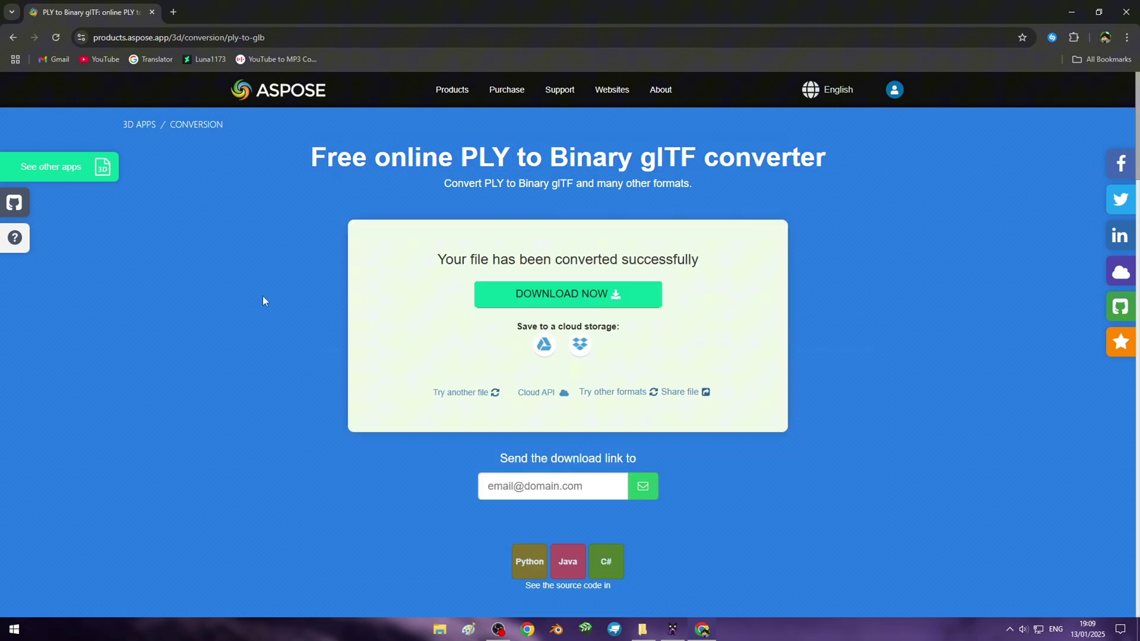
left_click(570, 295)
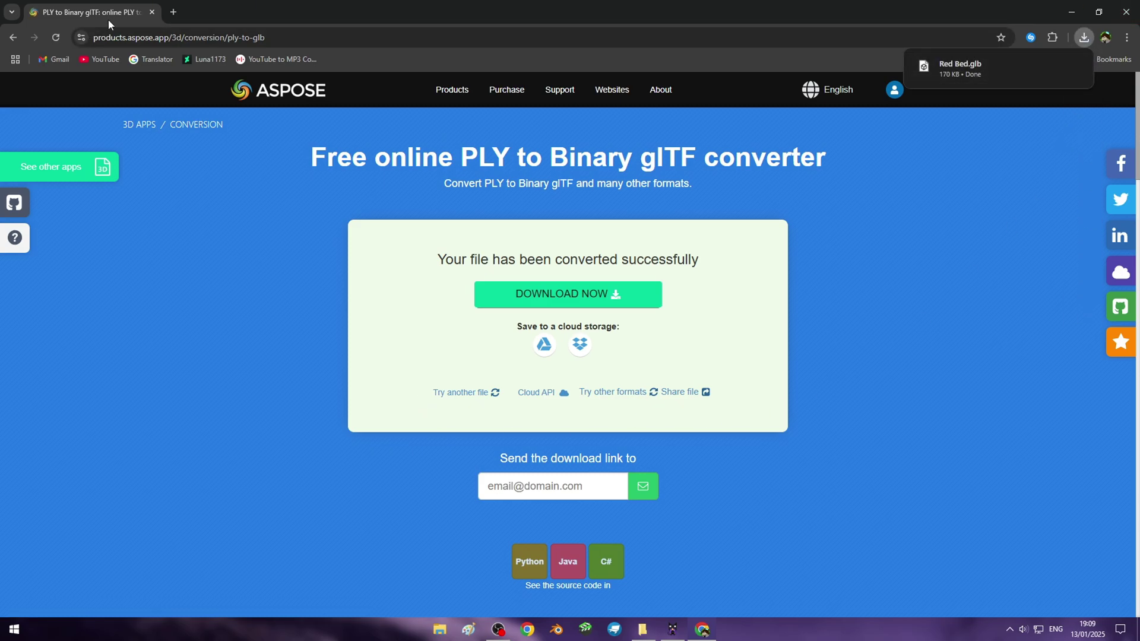
left_click(173, 11)
Go to bloxd.io, then minimise Chrome and Explorer to reveal the bare desktop
type("bloxd.io")
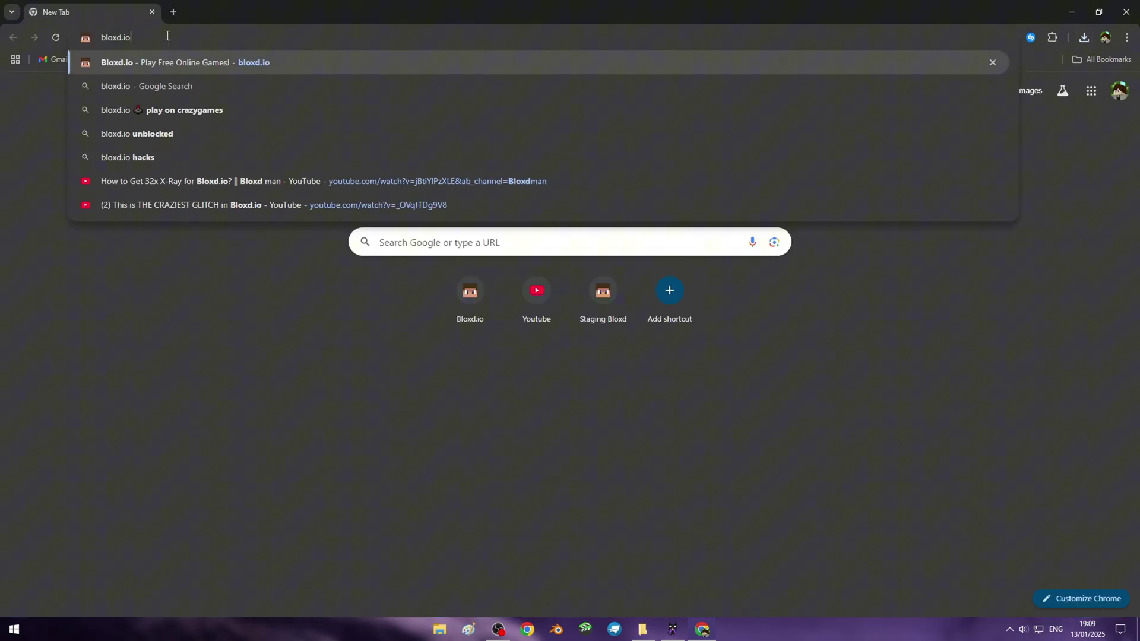
key("Return")
left_click(1072, 11)
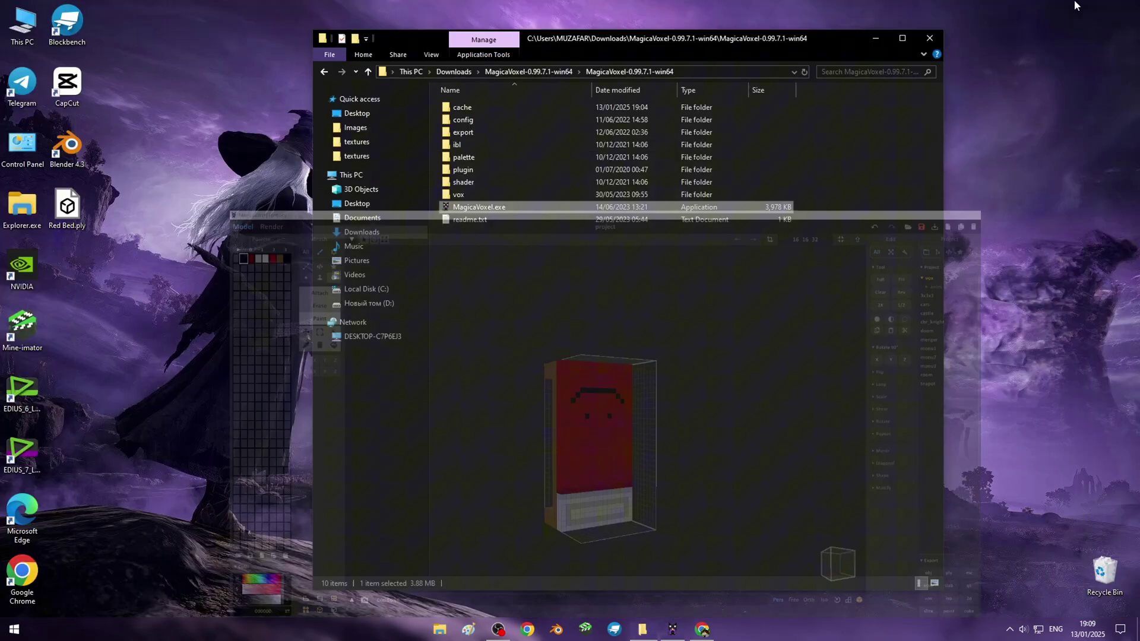
left_click(876, 38)
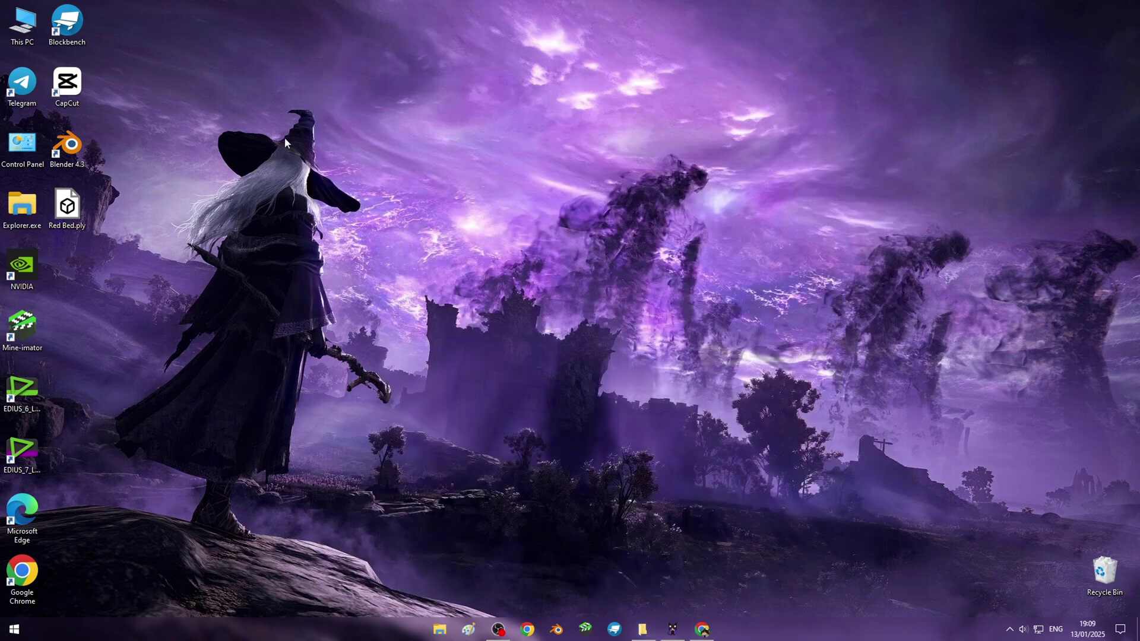
right_click(259, 91)
left_click(108, 53)
right_click(383, 130)
mouse_move(410, 231)
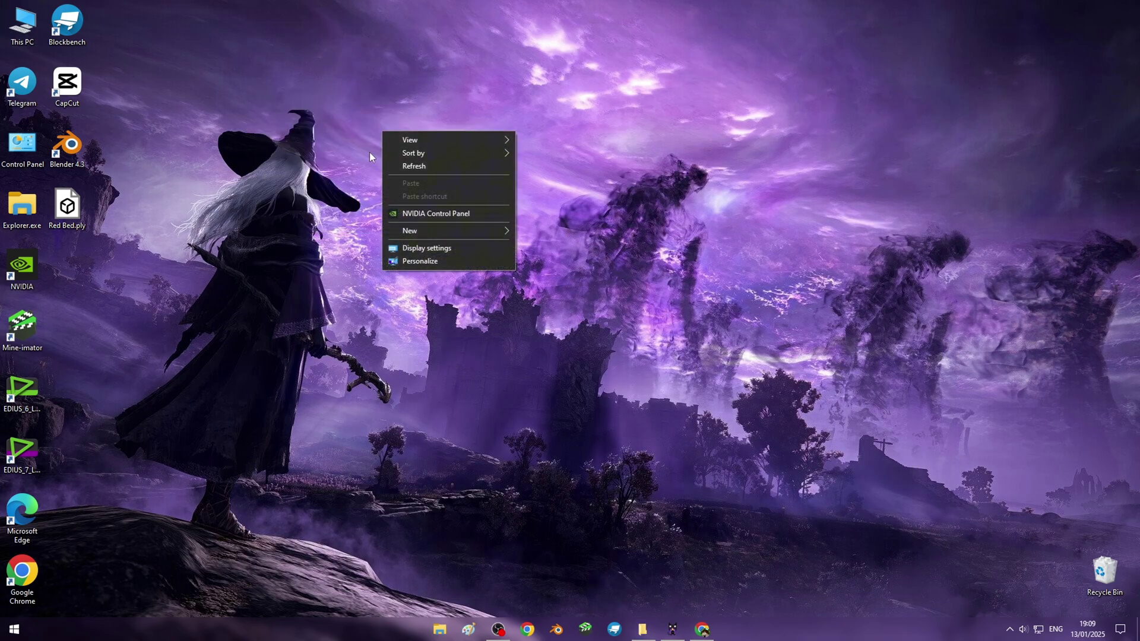
Create a desktop folder named 'Custom Bed Tutorial'
left_click(543, 233)
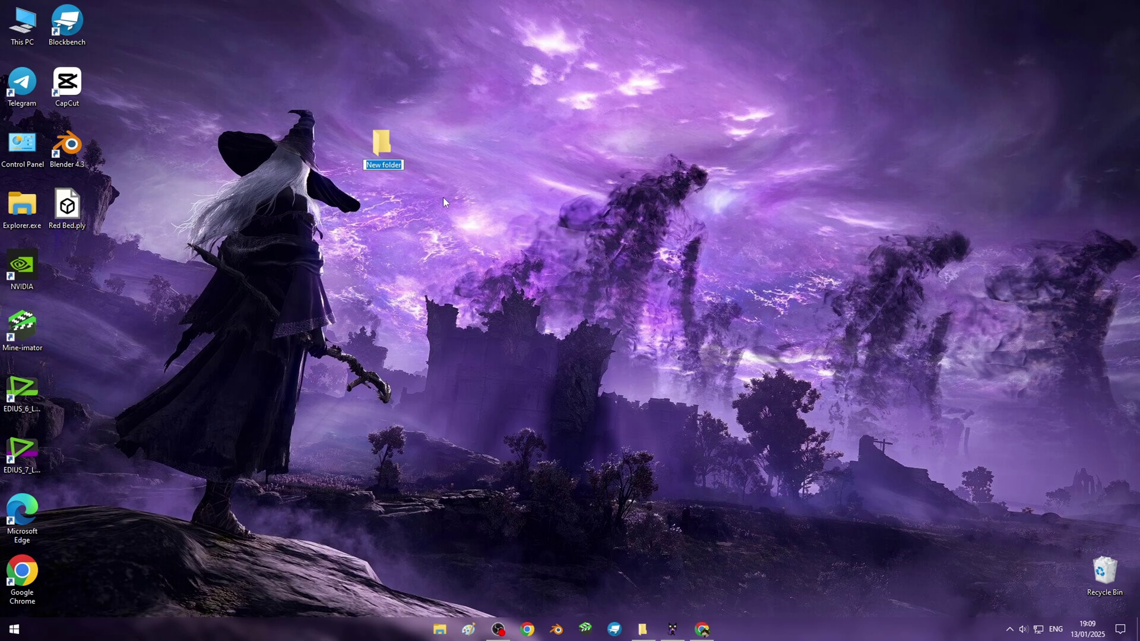
type("Custom Bed Tutorial")
key("Return")
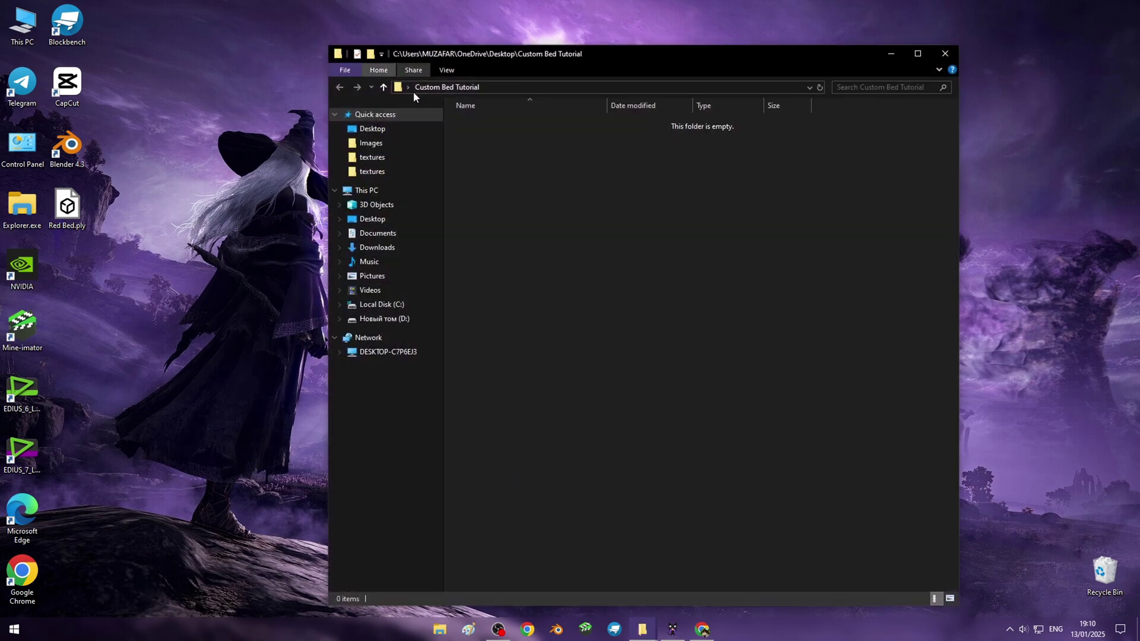
left_click_drag(537, 46, 546, 34)
Inside it, create a 'models' subfolder and open it
right_click(539, 150)
mouse_move(566, 293)
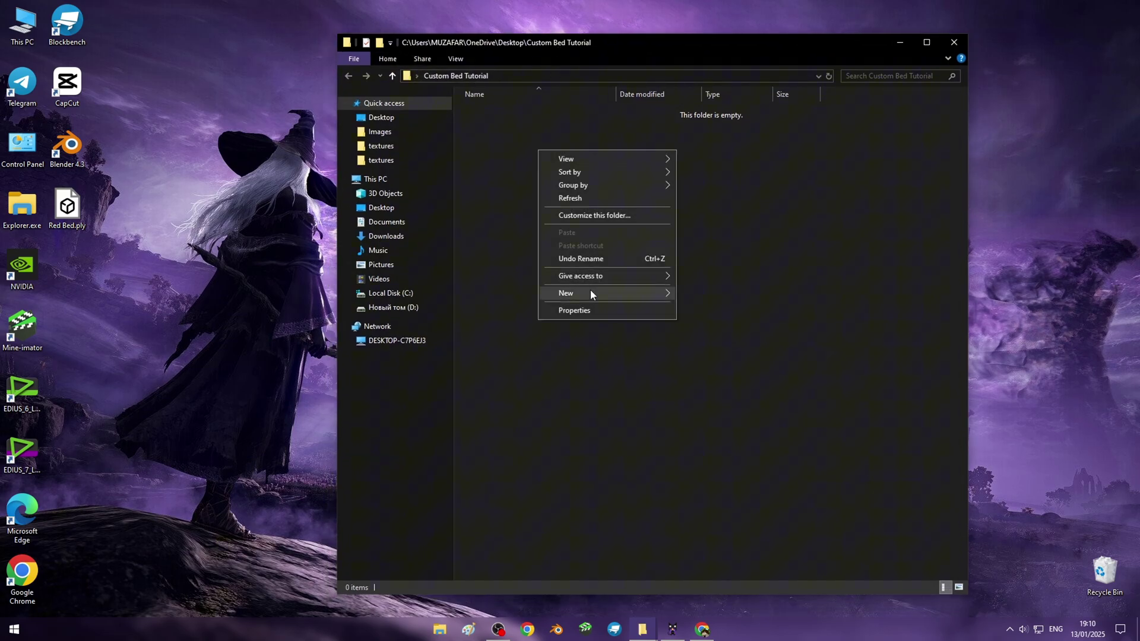
left_click(700, 294)
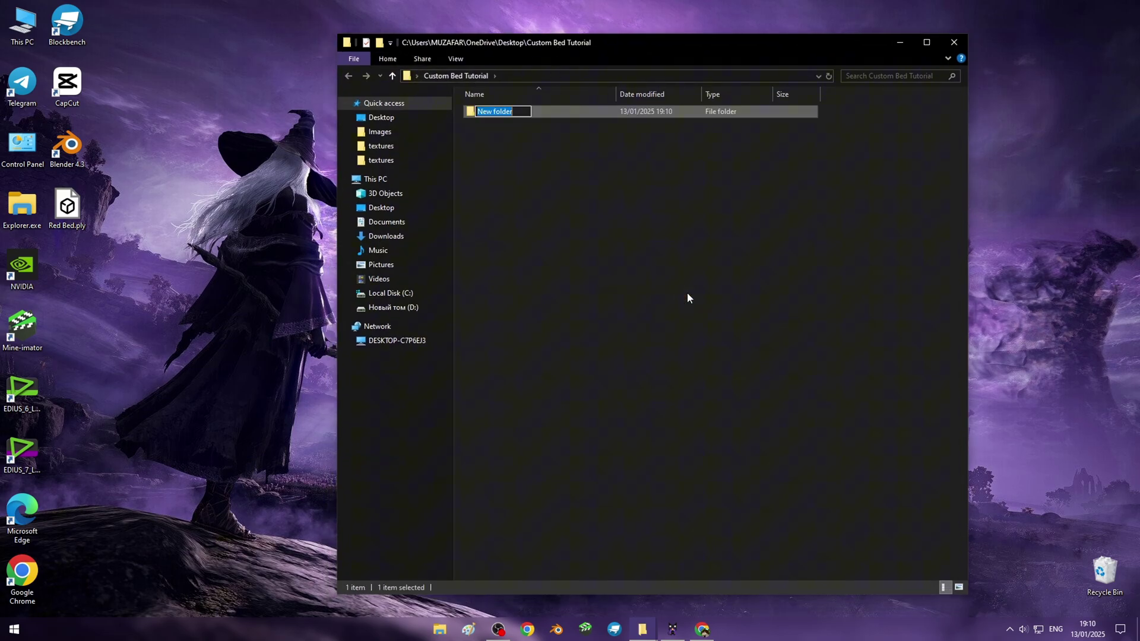
type("models")
key("Return")
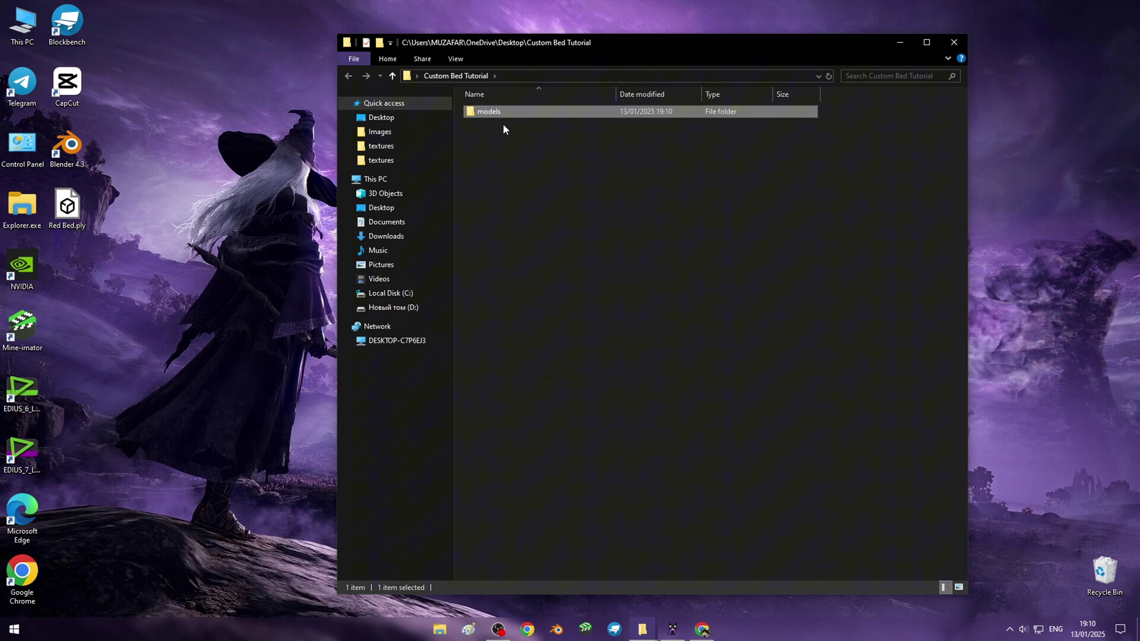
double_click(498, 112)
Open a second Explorer window beside the models window and select Red Bed.glb in Downloads
left_click(113, 221)
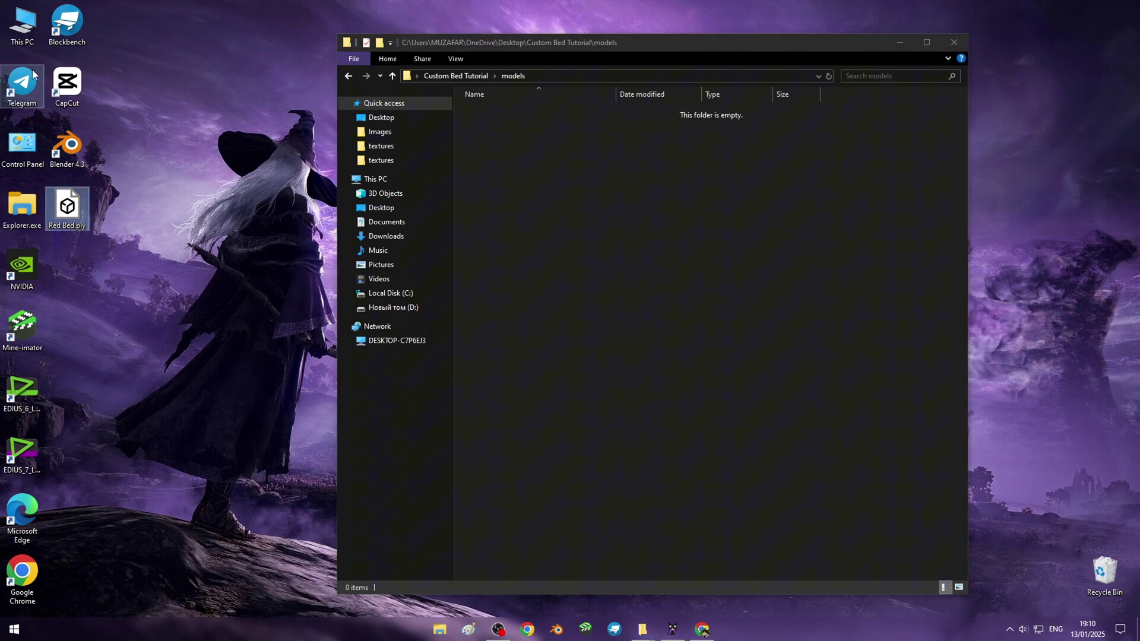
double_click(22, 45)
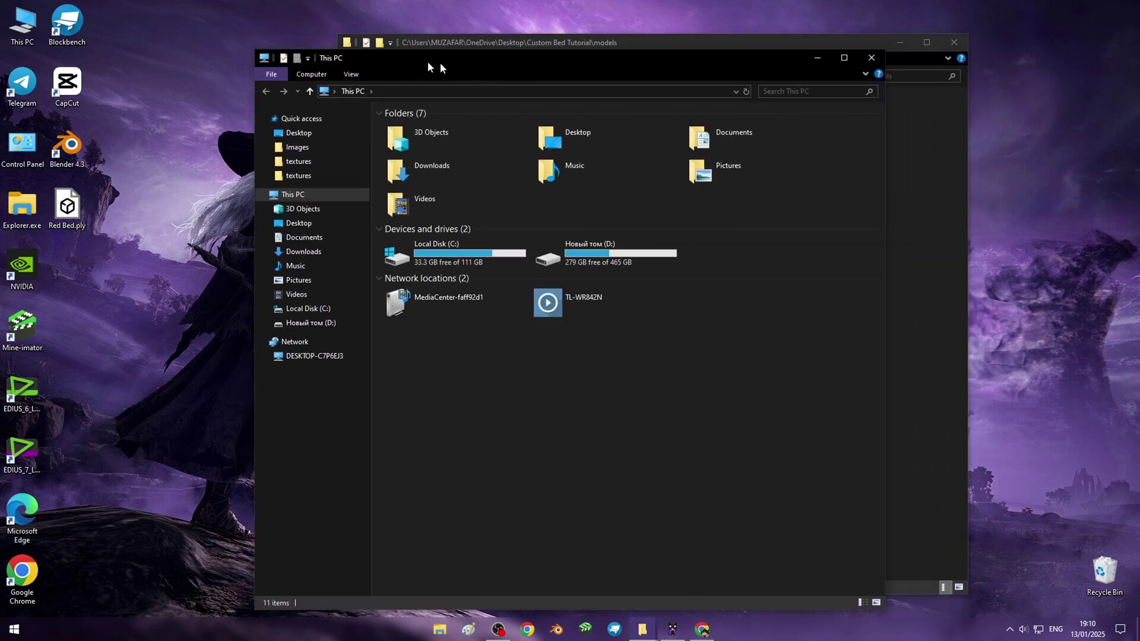
left_click_drag(511, 53, 214, 62)
left_click_drag(719, 45, 836, 23)
left_click(83, 250)
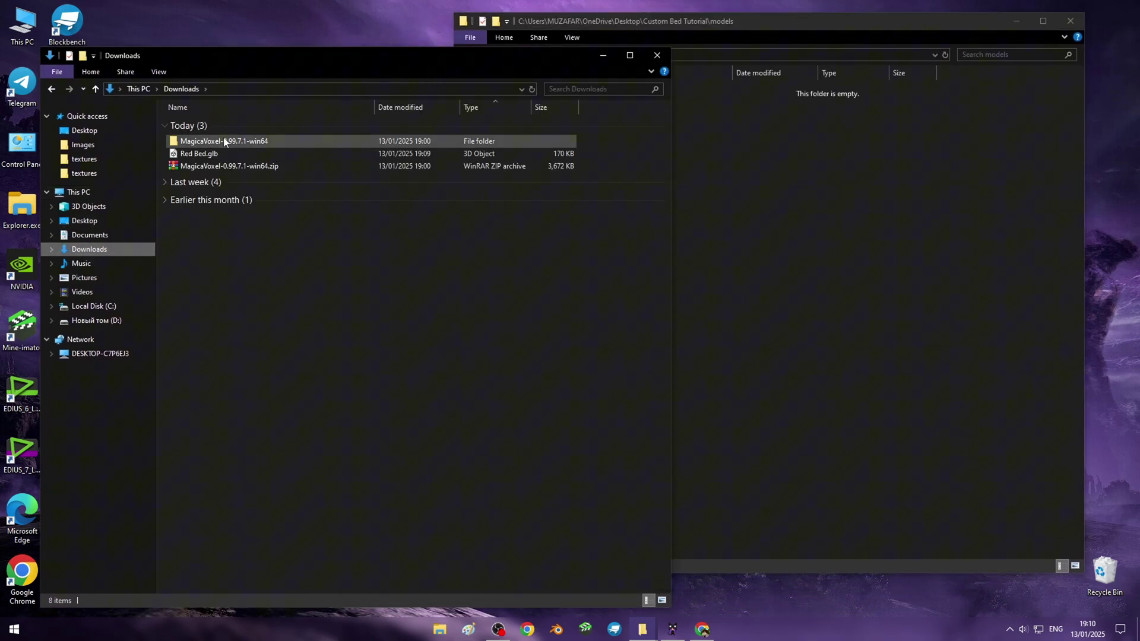
left_click(172, 154)
left_click_drag(168, 156, 204, 154)
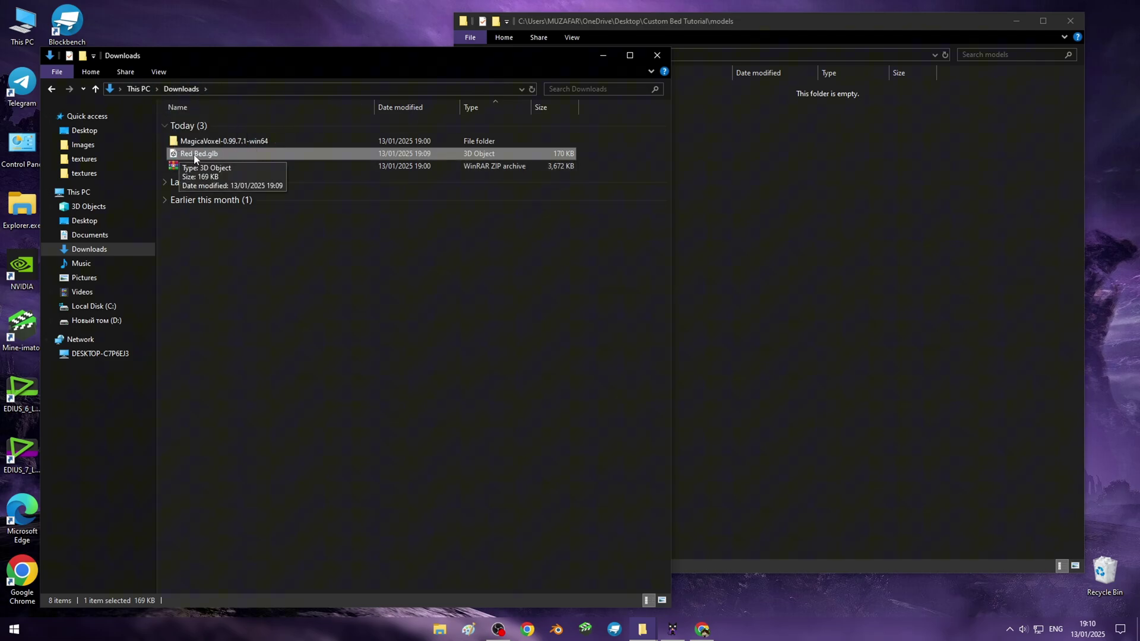
Delete the leftover Red Bed.ply file from the desktop
left_click(598, 57)
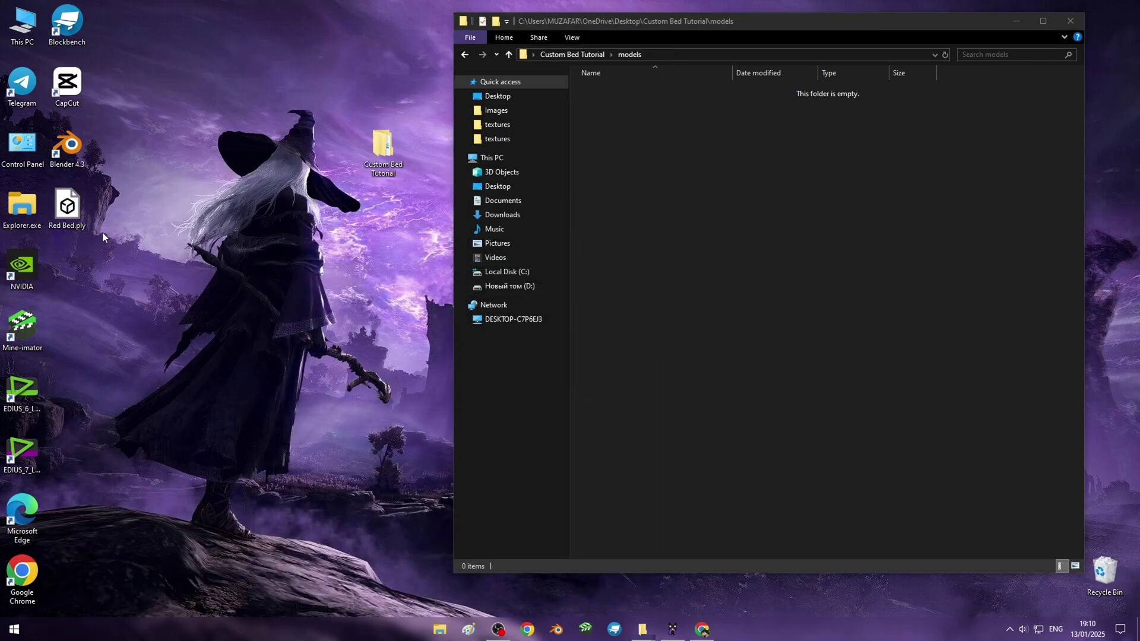
left_click(68, 211)
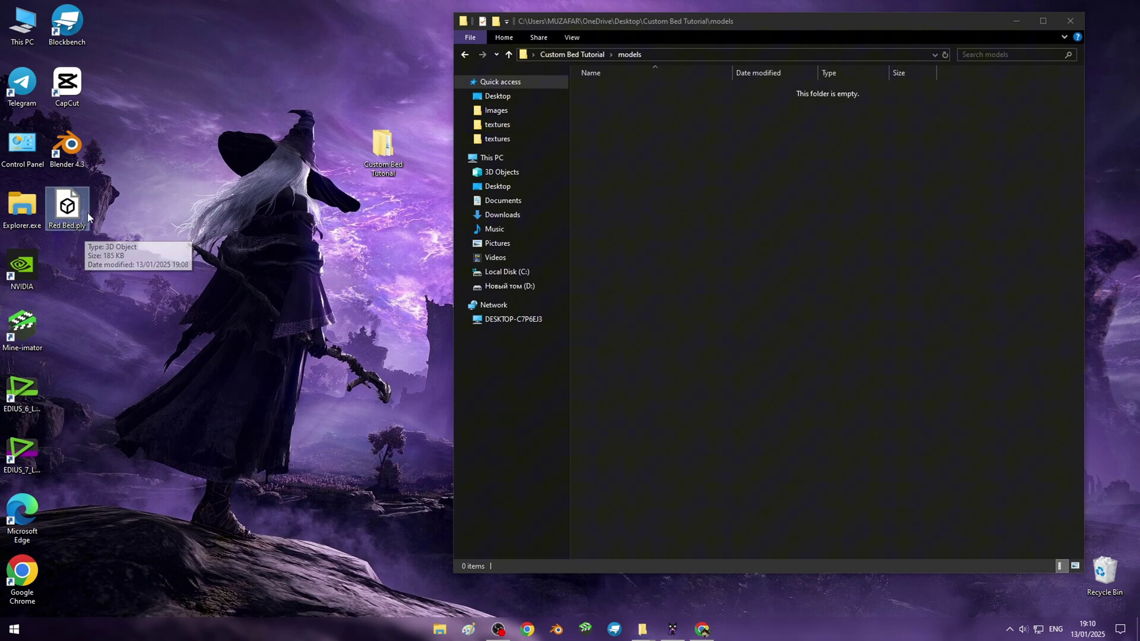
left_click(150, 238)
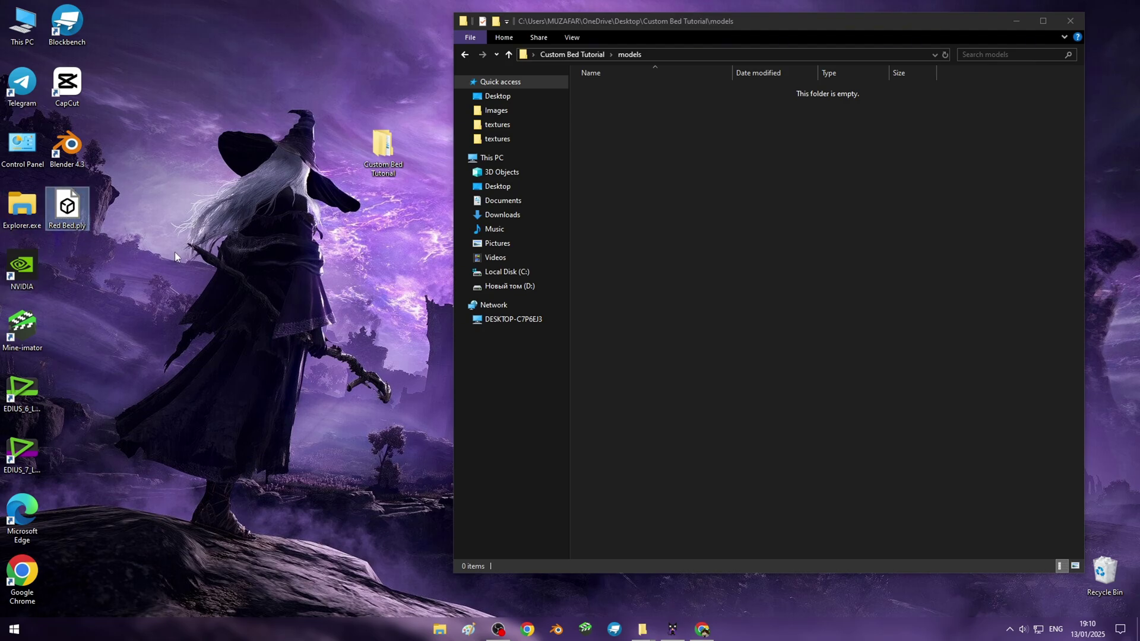
key("Delete")
key("Return")
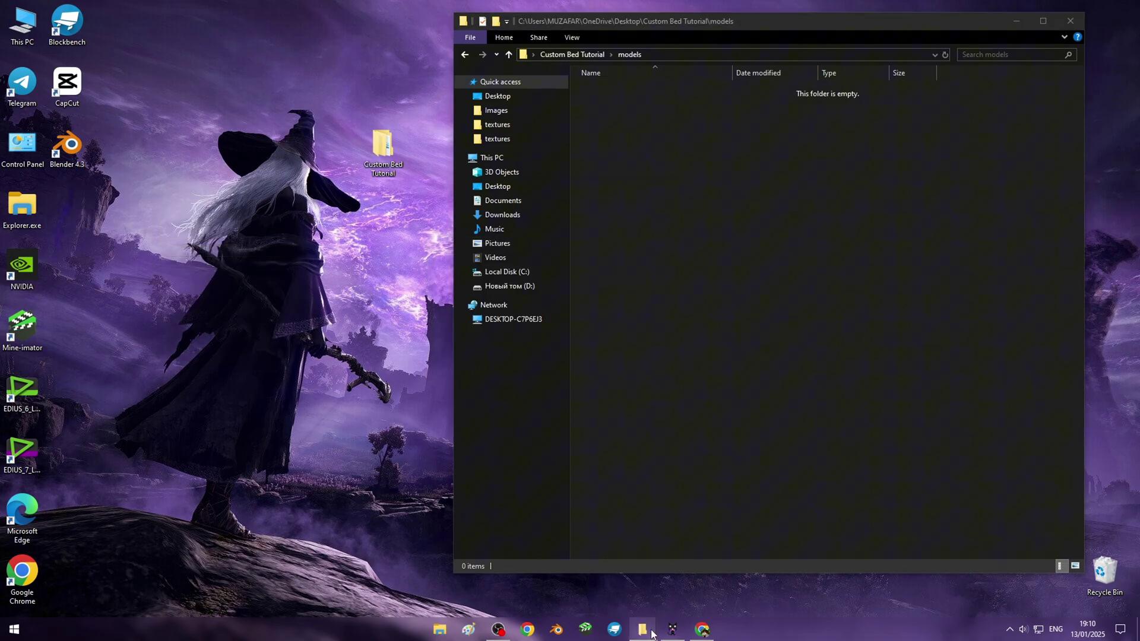
Drag Red Bed.glb from Downloads into the Custom Bed Tutorial models folder
mouse_move(643, 629)
left_click(719, 588)
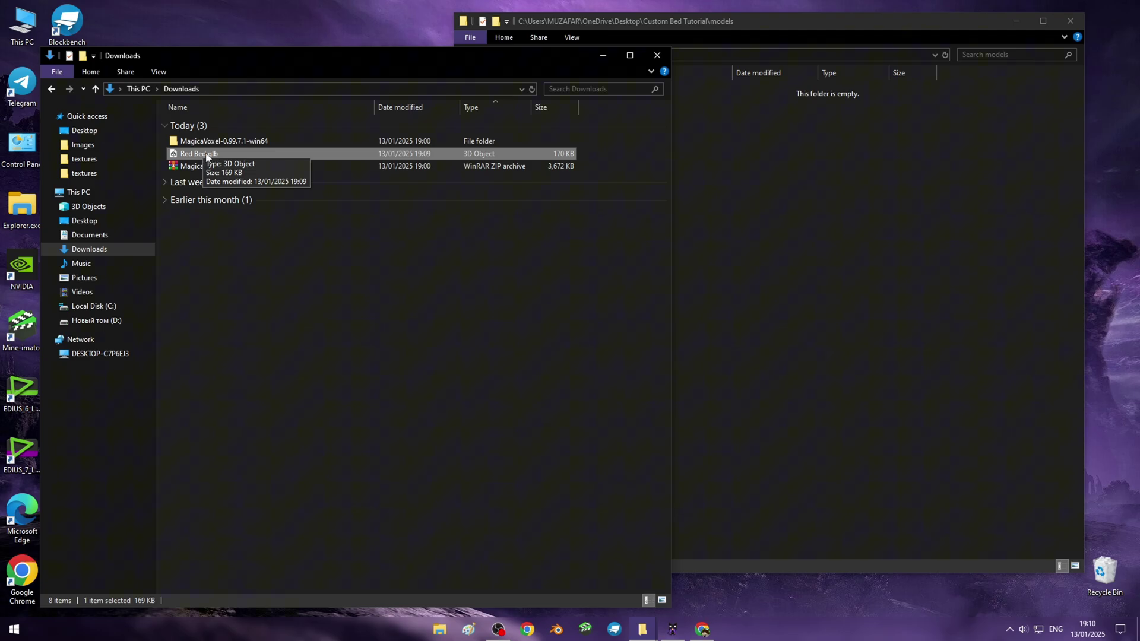
left_click_drag(206, 154, 810, 199)
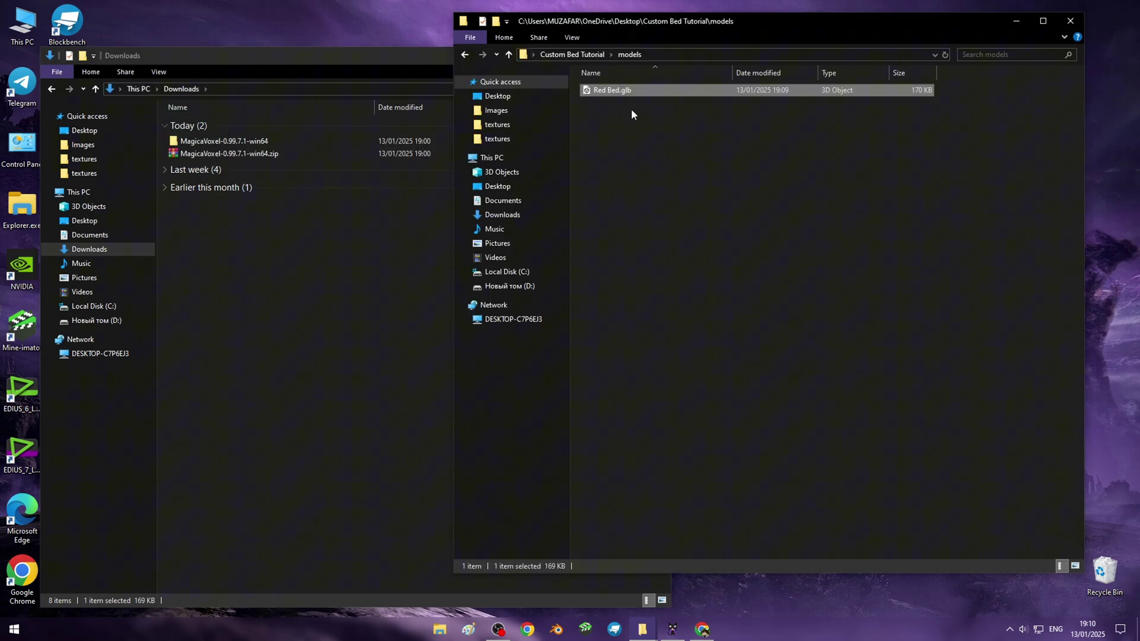
left_click(633, 116)
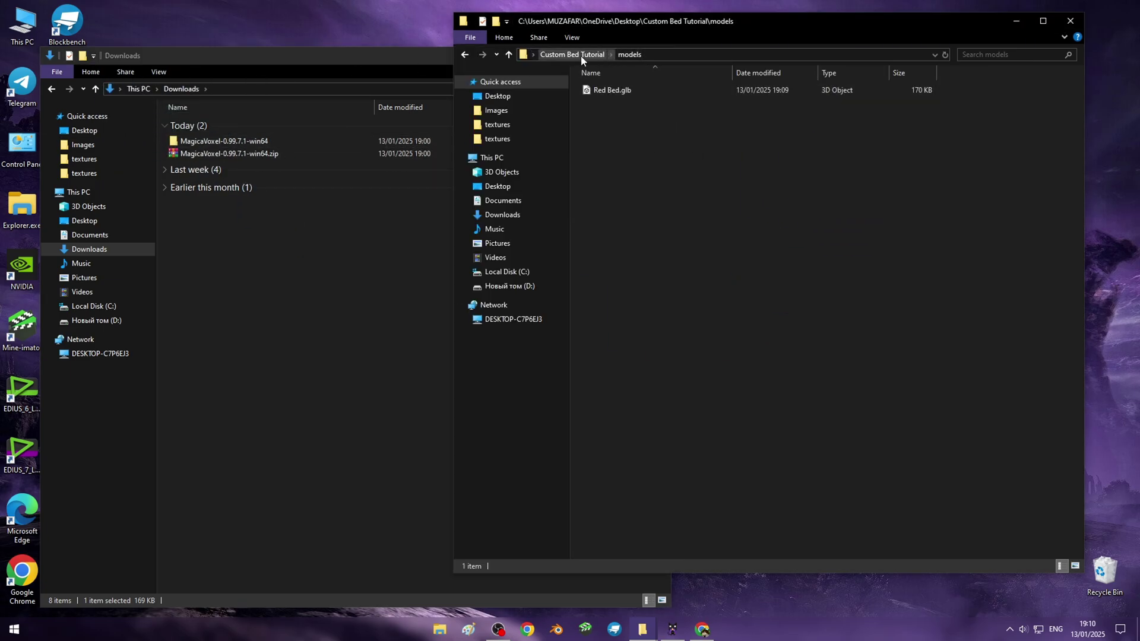
left_click(634, 92)
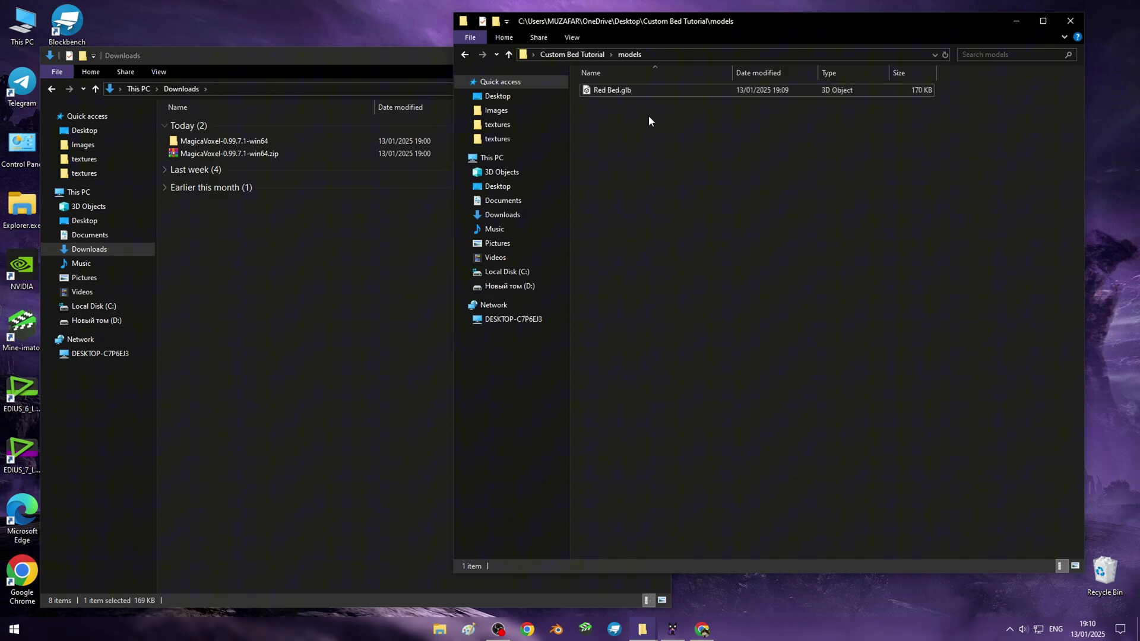
Join a Bloxd.io world through Worlds > Join Lobby Name
left_click(650, 368)
left_click(703, 630)
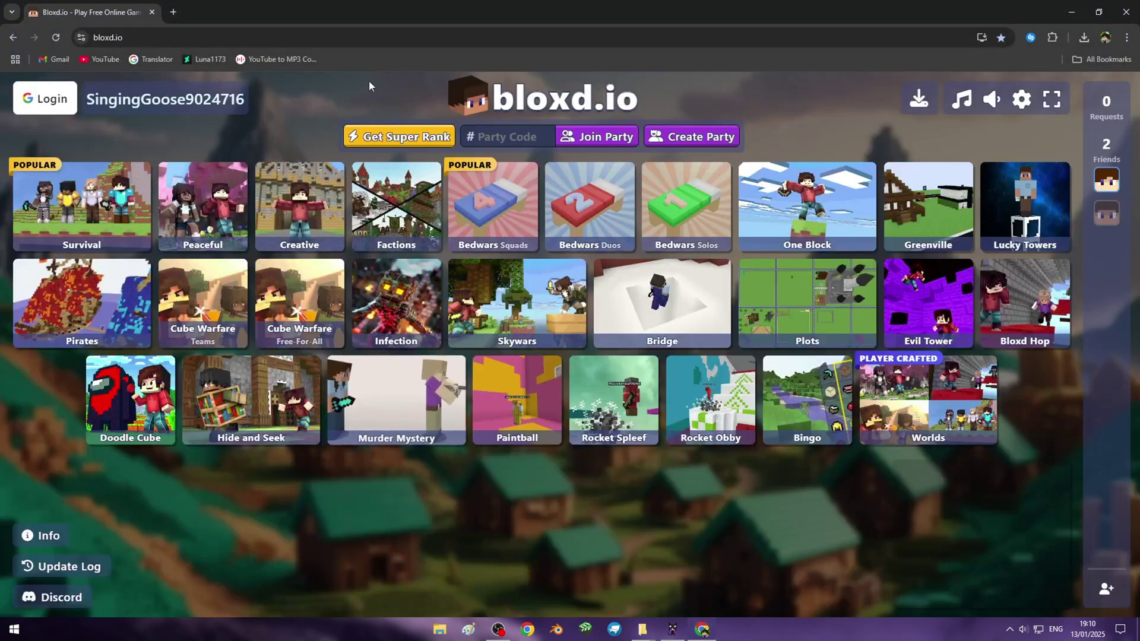
left_click(938, 441)
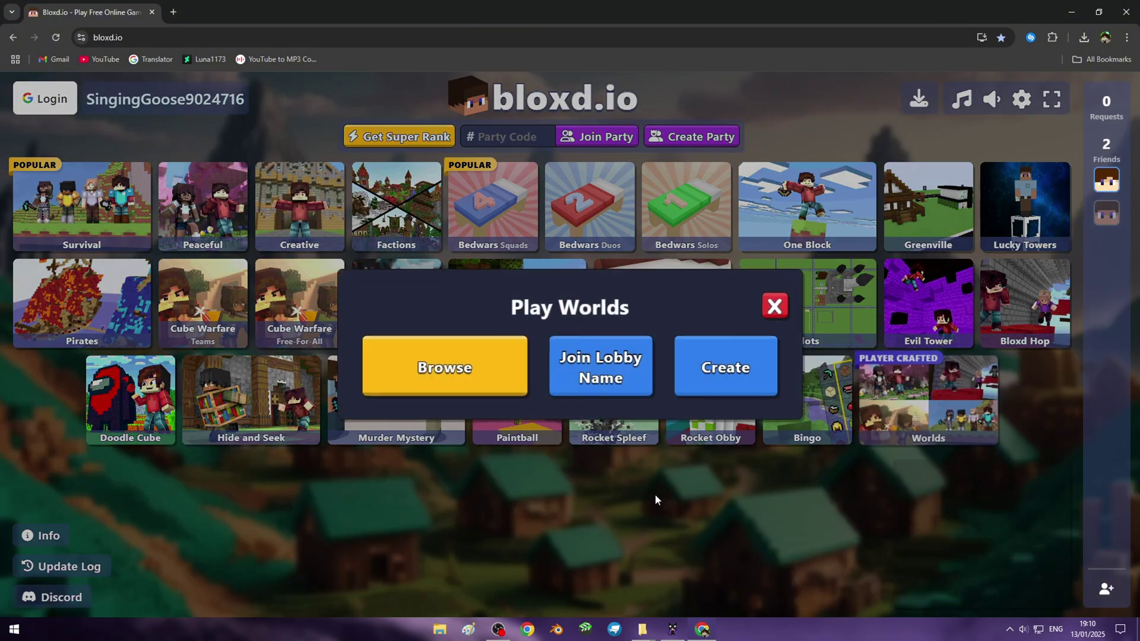
left_click(596, 364)
left_click(380, 209)
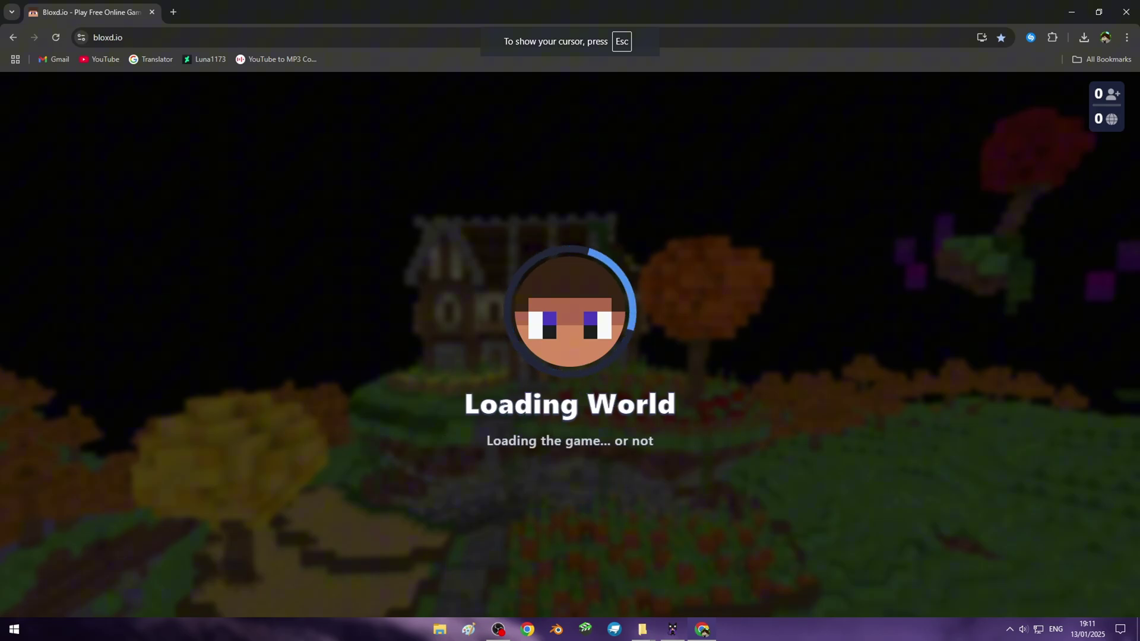
Search the inventory for bed, put Red Bed in hotbar slot one, and place it on the grass
key("Tab")
type("bed")
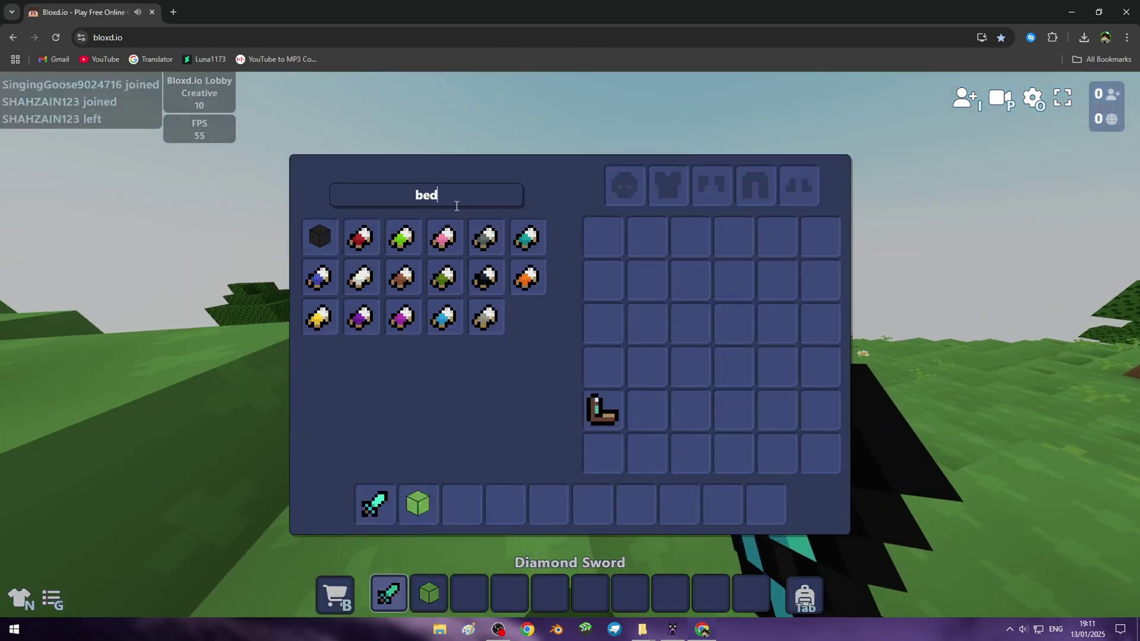
left_click(355, 241)
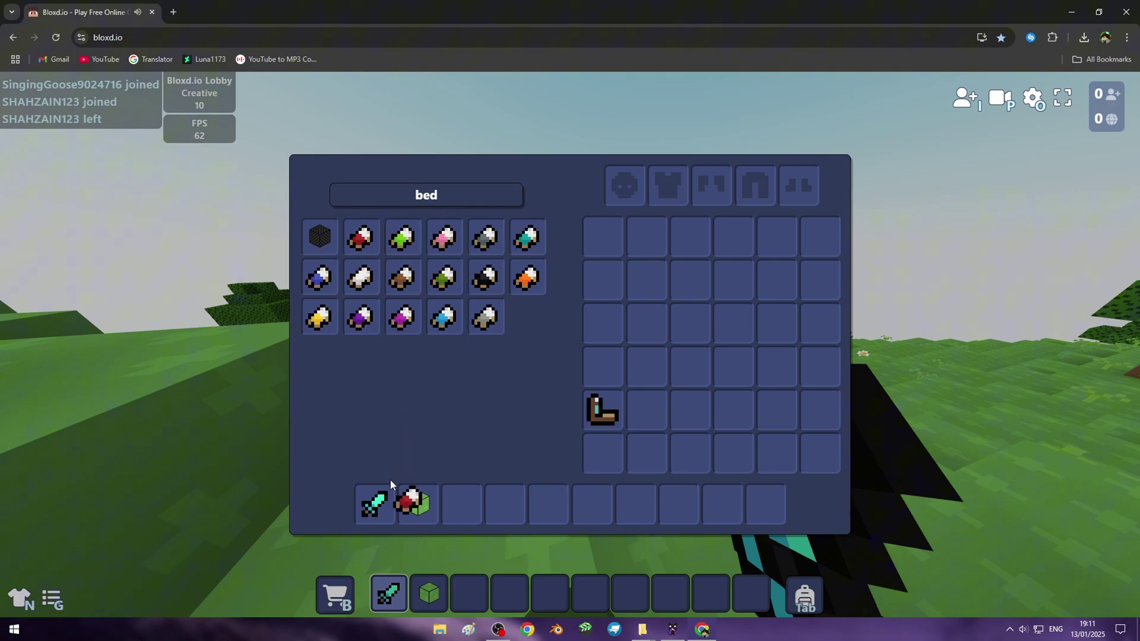
left_click(375, 505)
key("Tab")
key("Tab")
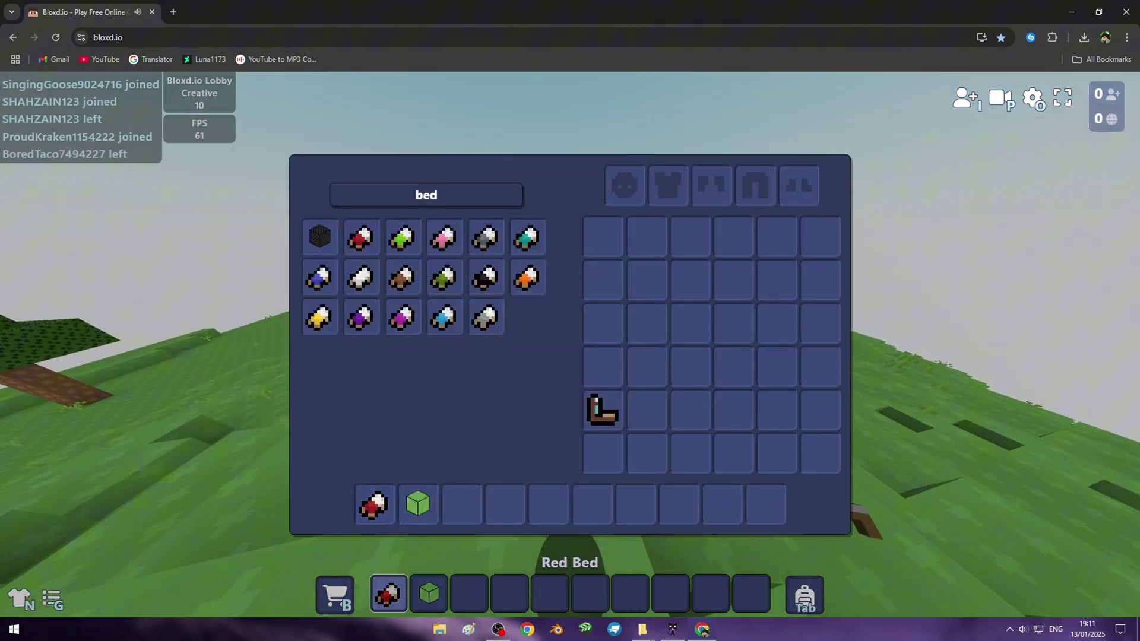
key("Tab")
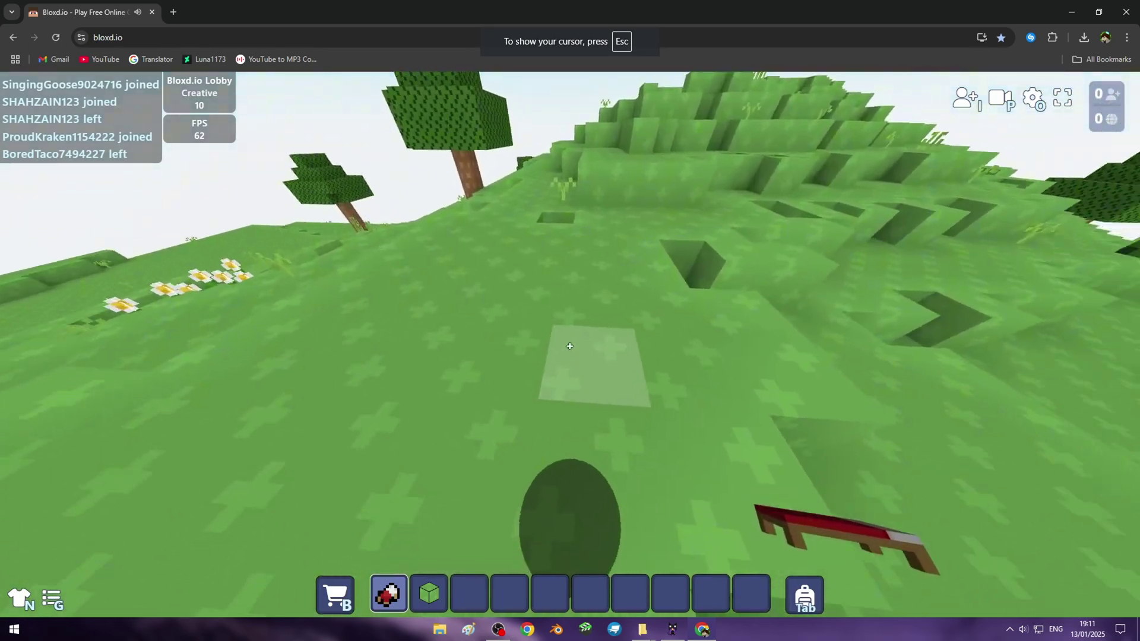
right_click(569, 346)
Walk around the smiley-faced red bed, then exit the world to the lobby
key("a")
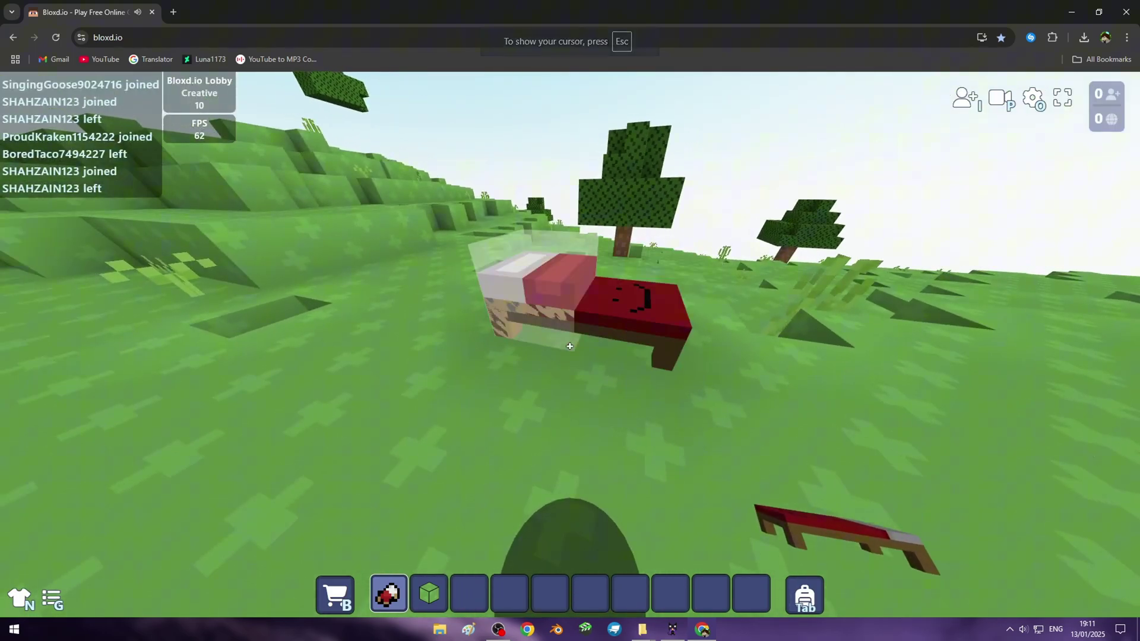
key("w")
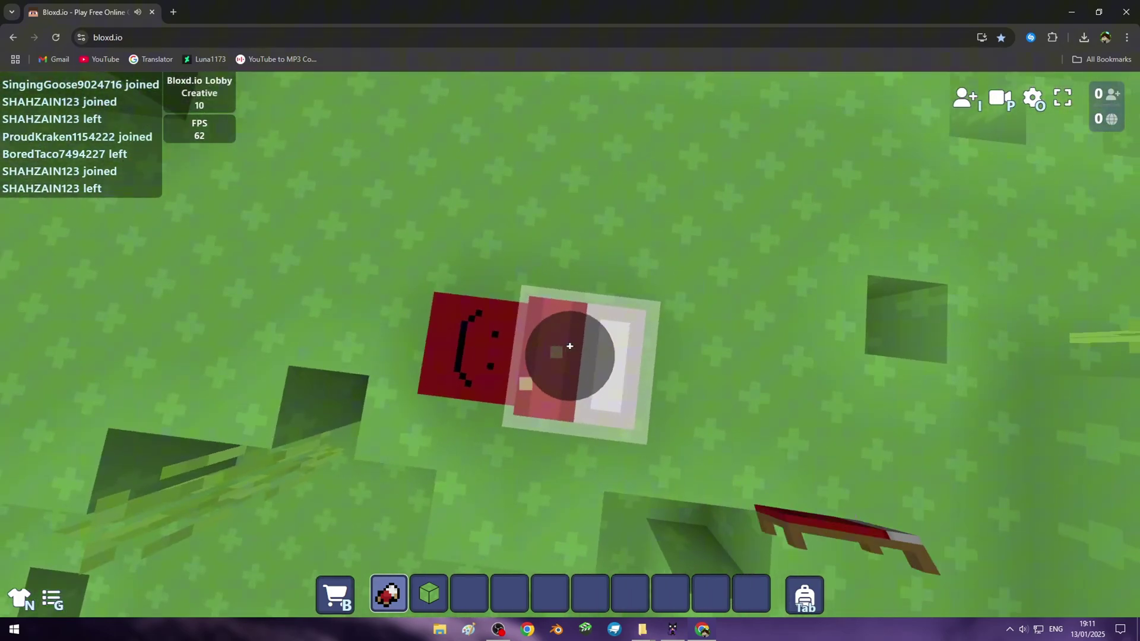
key("s")
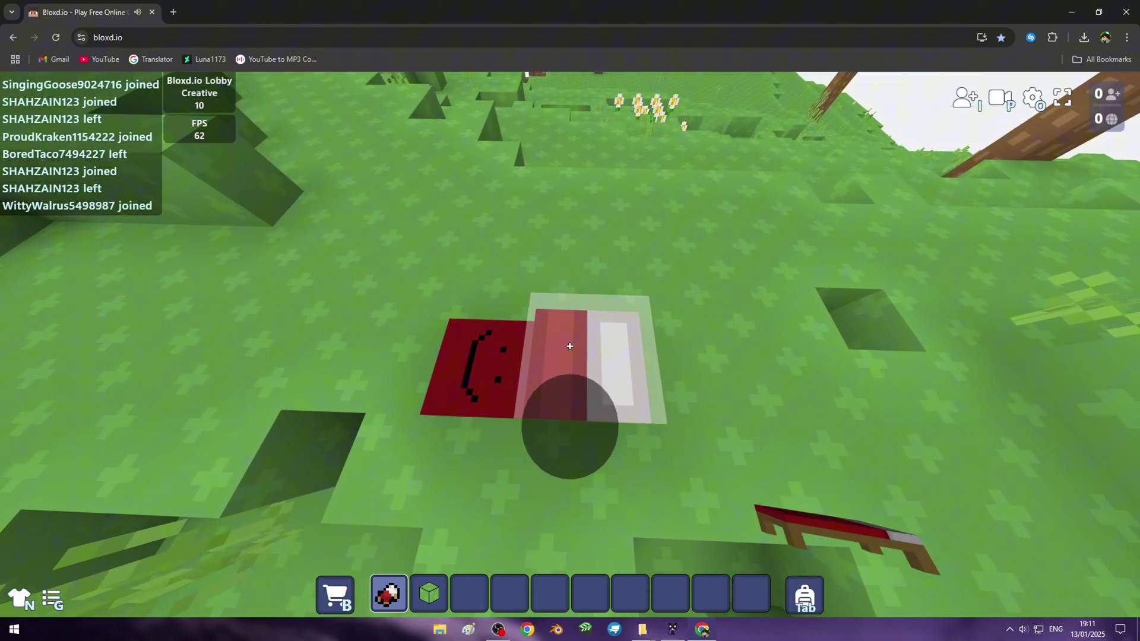
key("s")
key("w")
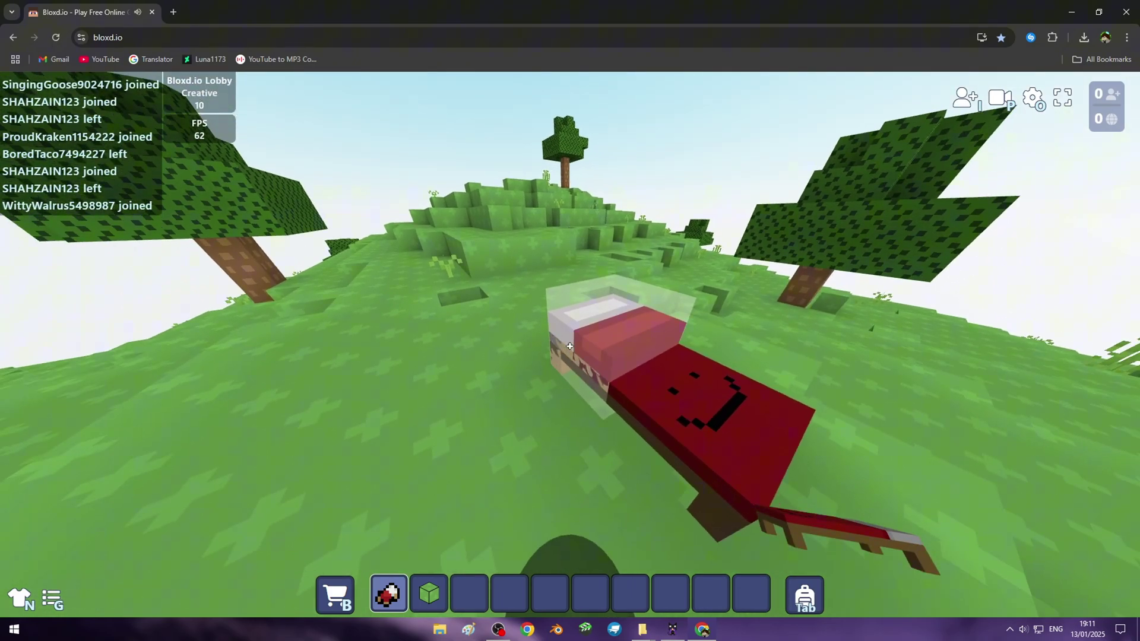
key("Escape")
left_click(380, 512)
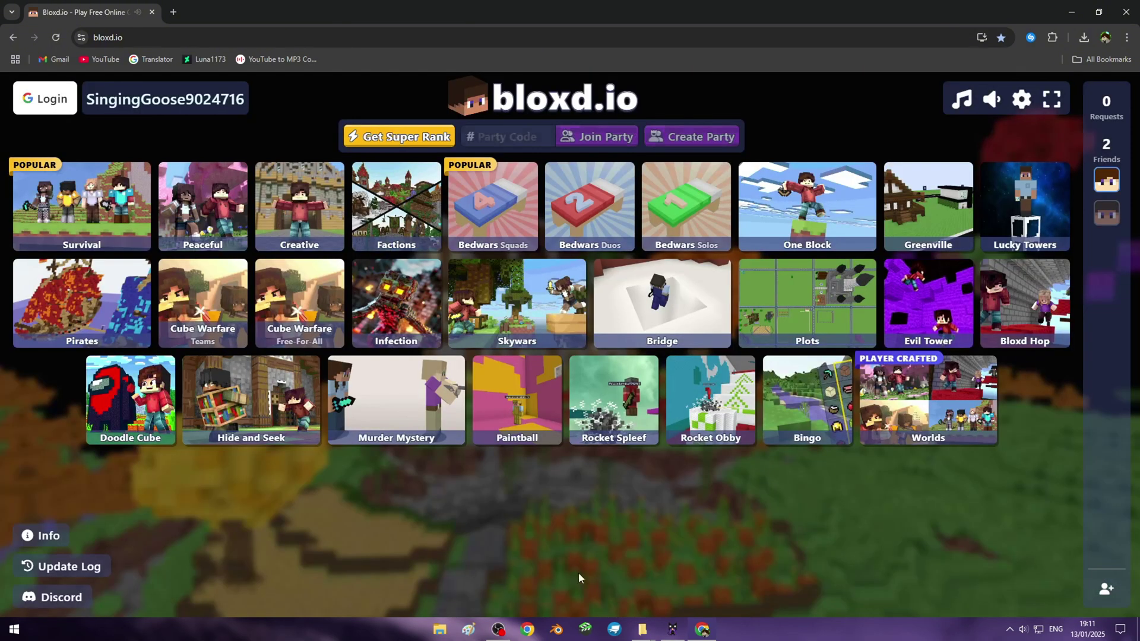
Back in MagicaVoxel, orbit the red bed model, cancelling an accidental New Model prompt
left_click(672, 630)
mouse_move(393, 379)
right_mouse_down()
mouse_move(445, 420)
mouse_move(674, 529)
mouse_move(700, 579)
mouse_move(425, 452)
mouse_move(419, 461)
mouse_move(344, 390)
mouse_move(368, 438)
right_mouse_up()
scroll(425, 452, "up", 3)
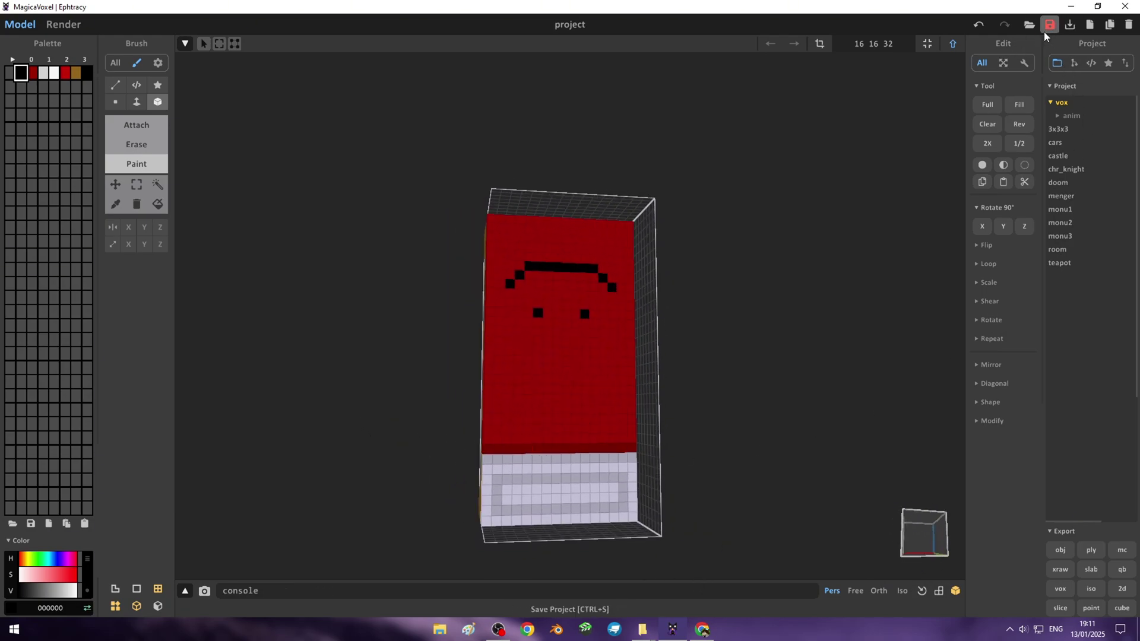
left_click(1096, 28)
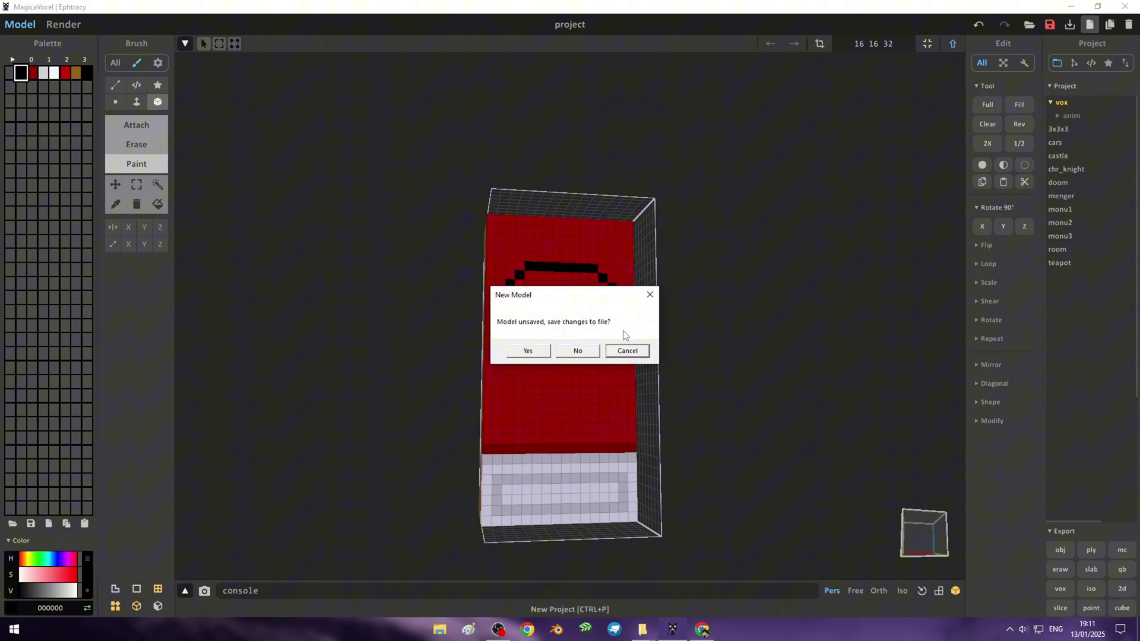
left_click(648, 297)
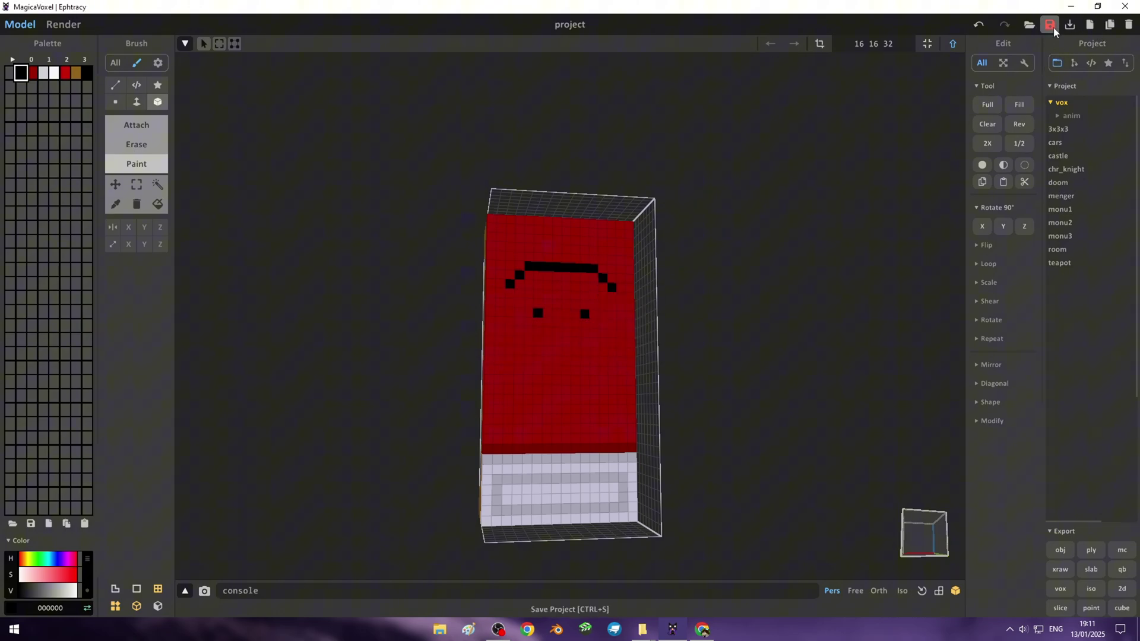
right_click_drag(758, 244, 788, 308)
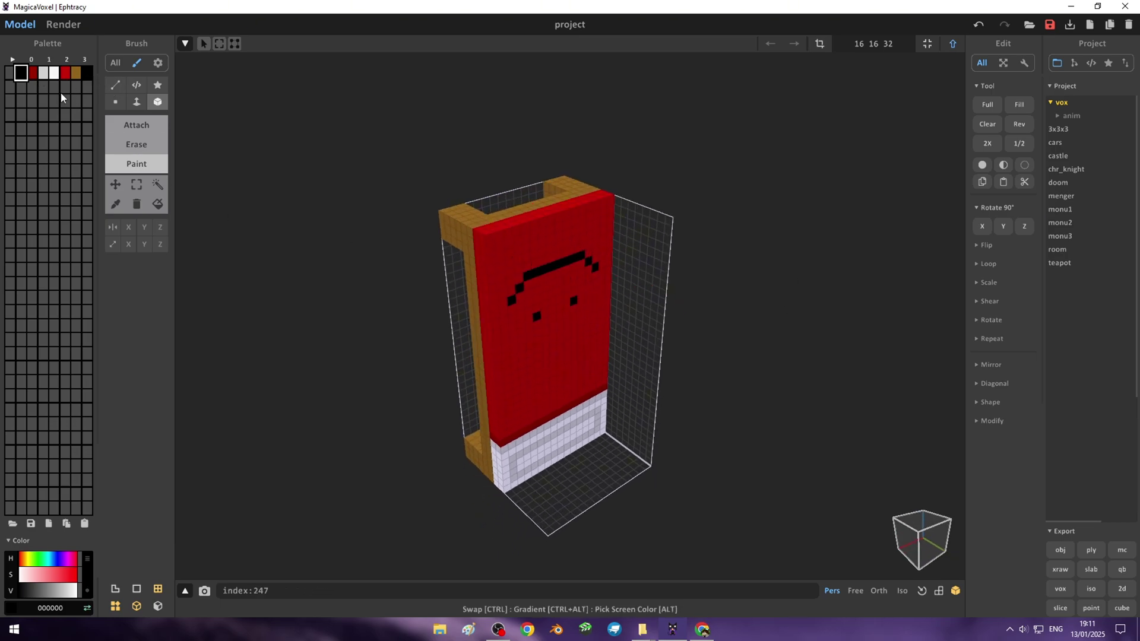
Save the project to the Desktop as Bed Tutorial
left_click(1050, 25)
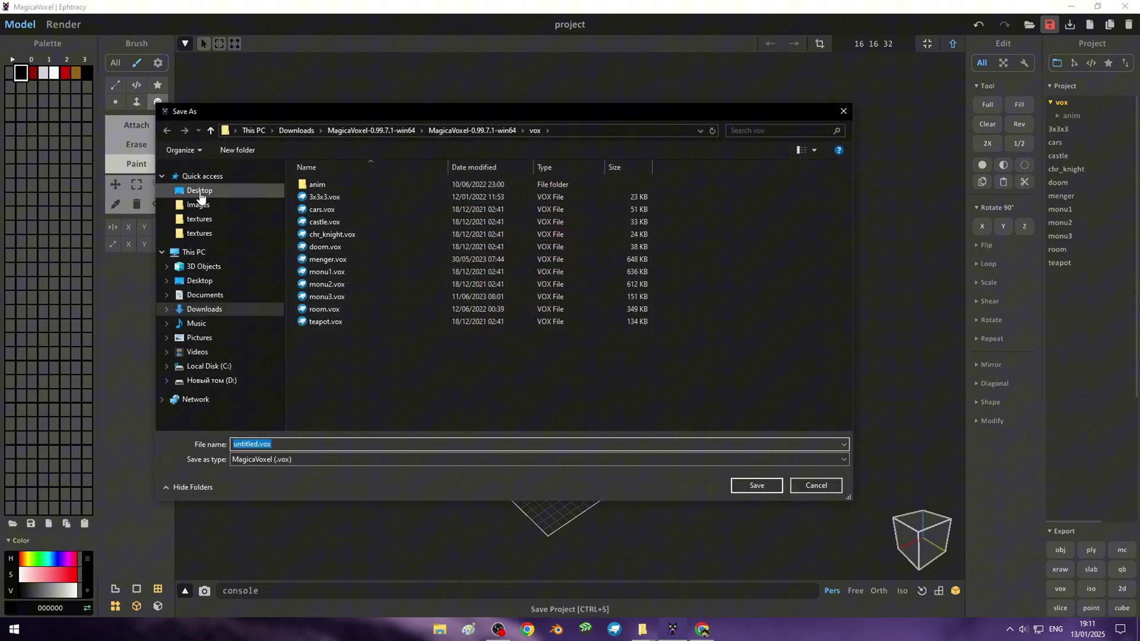
left_click(200, 190)
type("Be")
type("l")
key("Return")
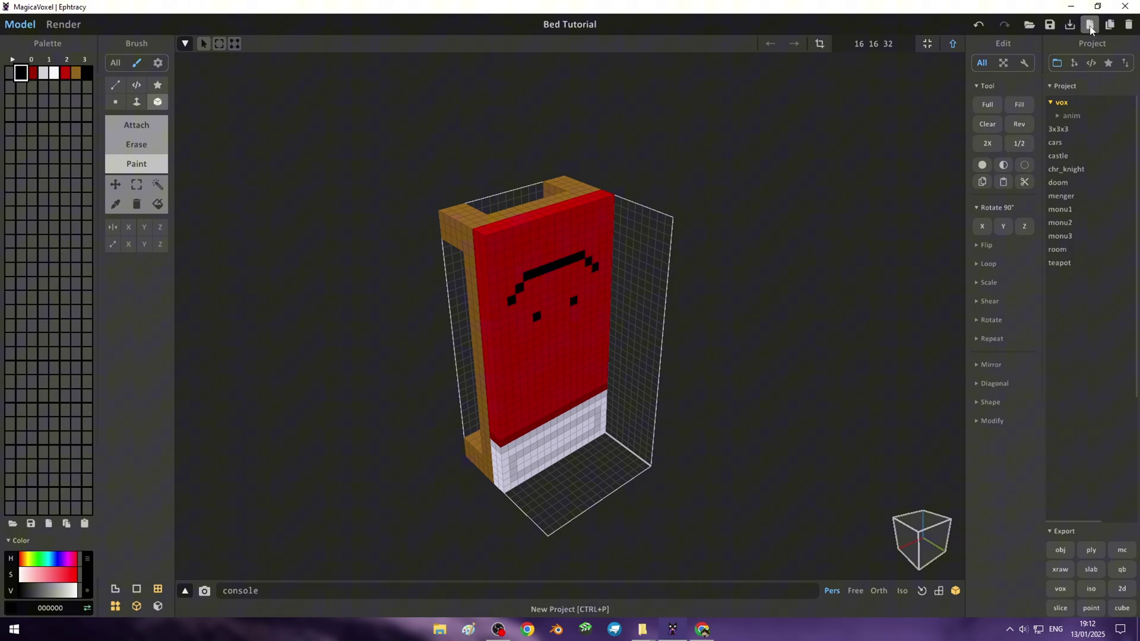
Start a new MagicaVoxel project and rotate the view of the default cube
left_click(1091, 30)
mouse_move(800, 293)
right_mouse_down()
mouse_move(696, 322)
mouse_move(445, 316)
mouse_move(743, 338)
mouse_move(519, 250)
mouse_move(687, 321)
mouse_move(657, 349)
mouse_move(675, 369)
mouse_move(667, 361)
right_mouse_up()
scroll(772, 337, "up", 2)
scroll(666, 361, "up", 2)
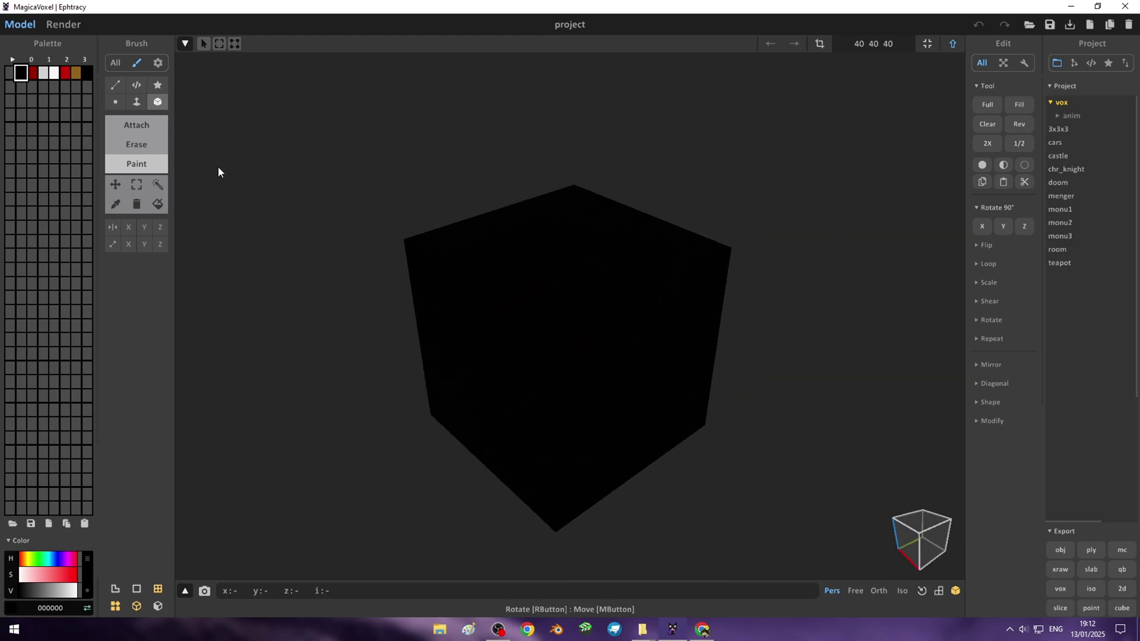
Select Erase and resize the model volume to 1 1 1, orbiting to view it
left_click(152, 145)
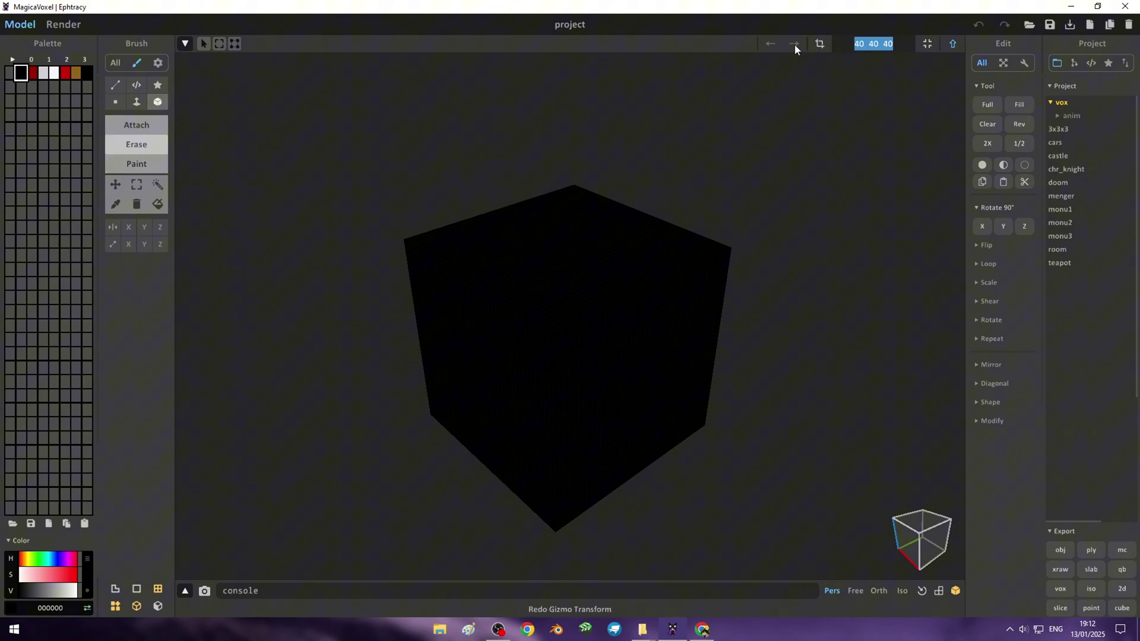
type("1 1 1")
key("Return")
right_click_drag(714, 280, 804, 240)
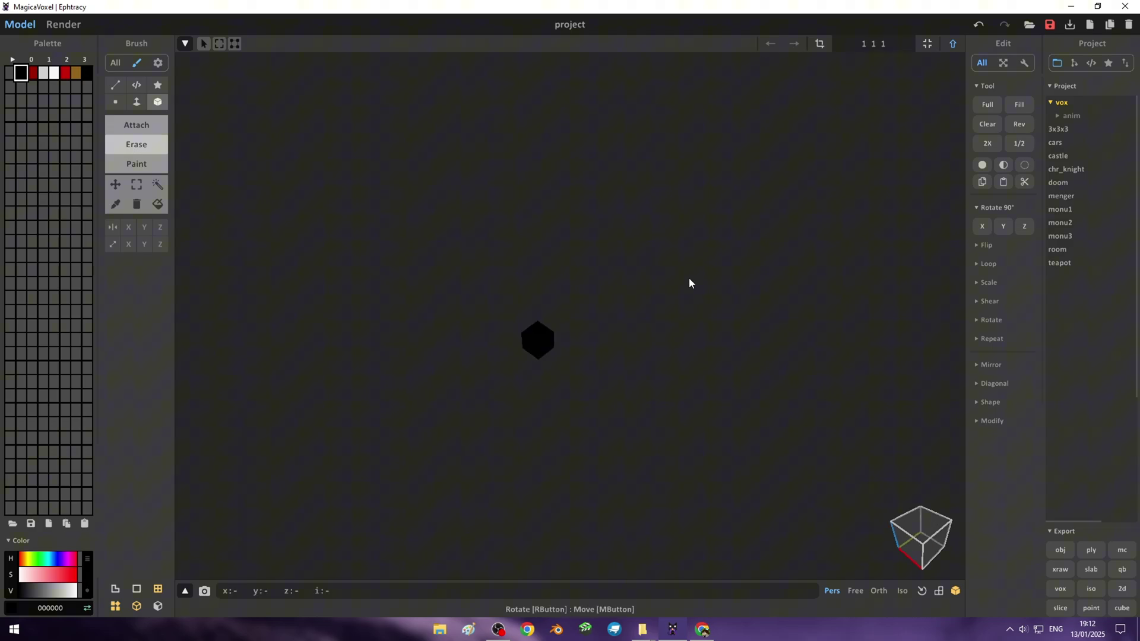
mouse_move(689, 283)
right_mouse_down()
mouse_move(725, 216)
mouse_move(705, 245)
right_mouse_up()
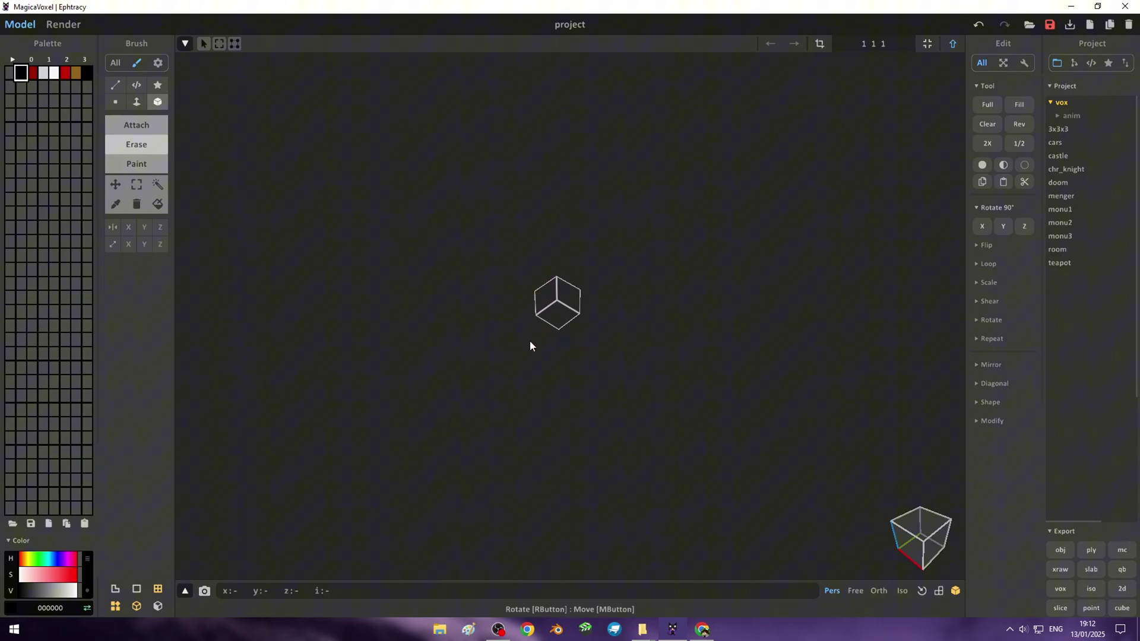
mouse_move(529, 340)
right_mouse_down()
mouse_move(590, 281)
mouse_move(490, 326)
mouse_move(504, 333)
right_mouse_up()
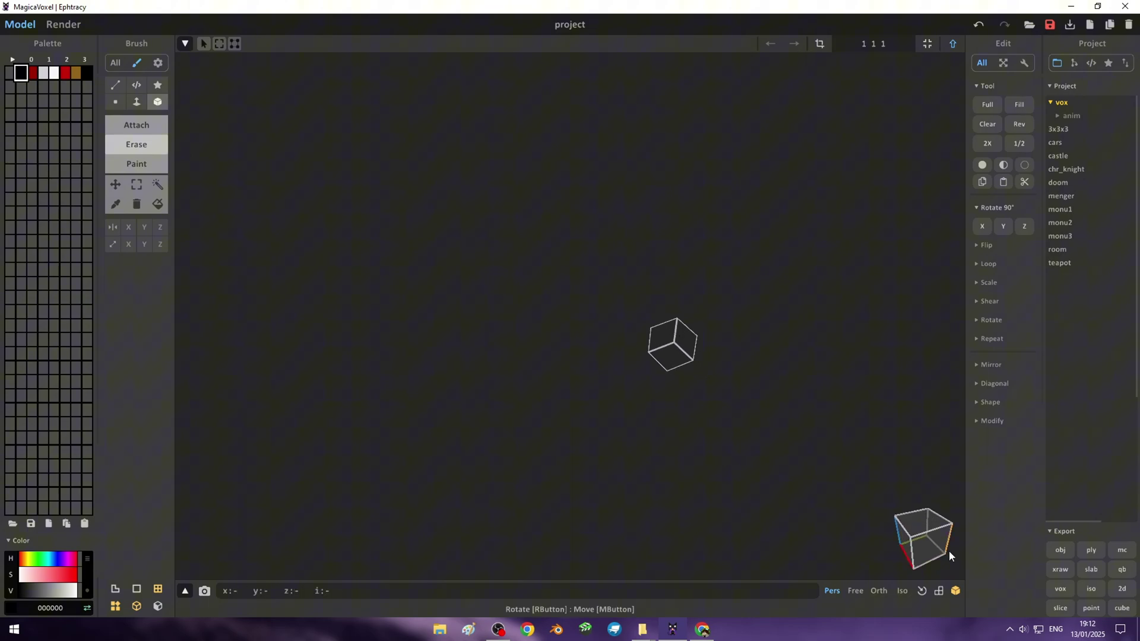
Export the one-voxel model as a PLY file to the Desktop and minimize MagicaVoxel
left_click(1093, 552)
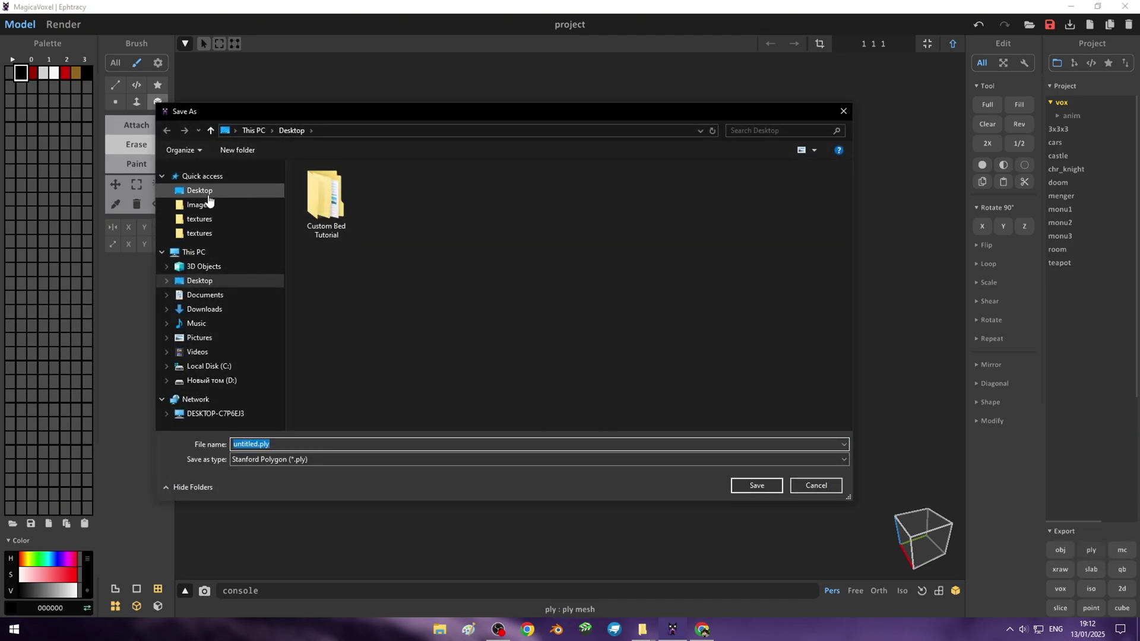
left_click(231, 190)
left_click(321, 444)
type("_Red Bed Head")
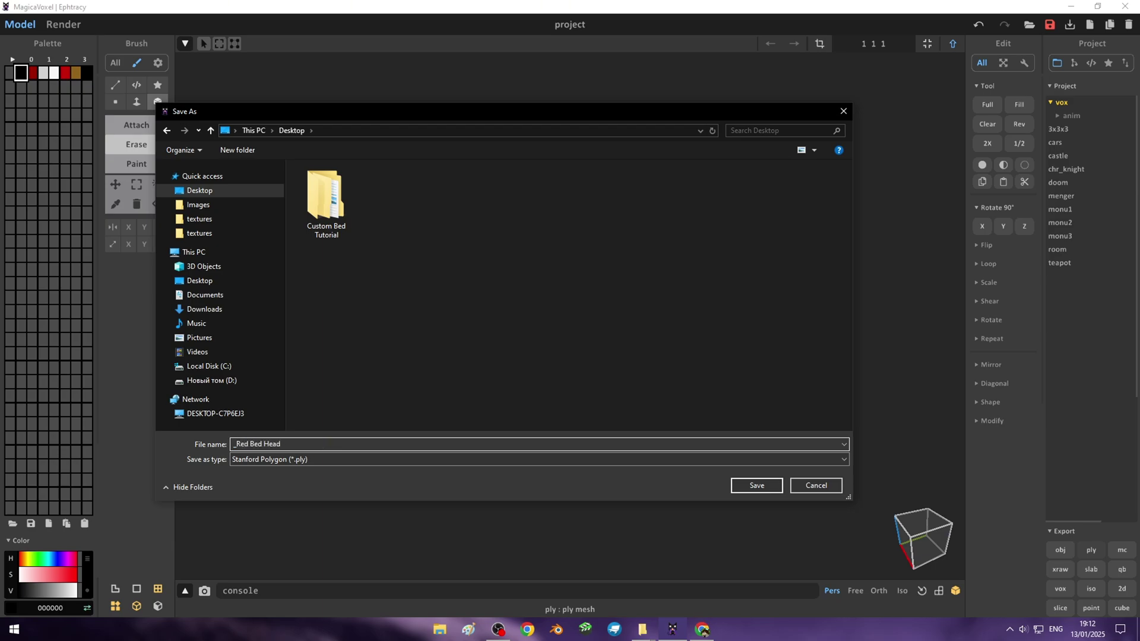
key("Return")
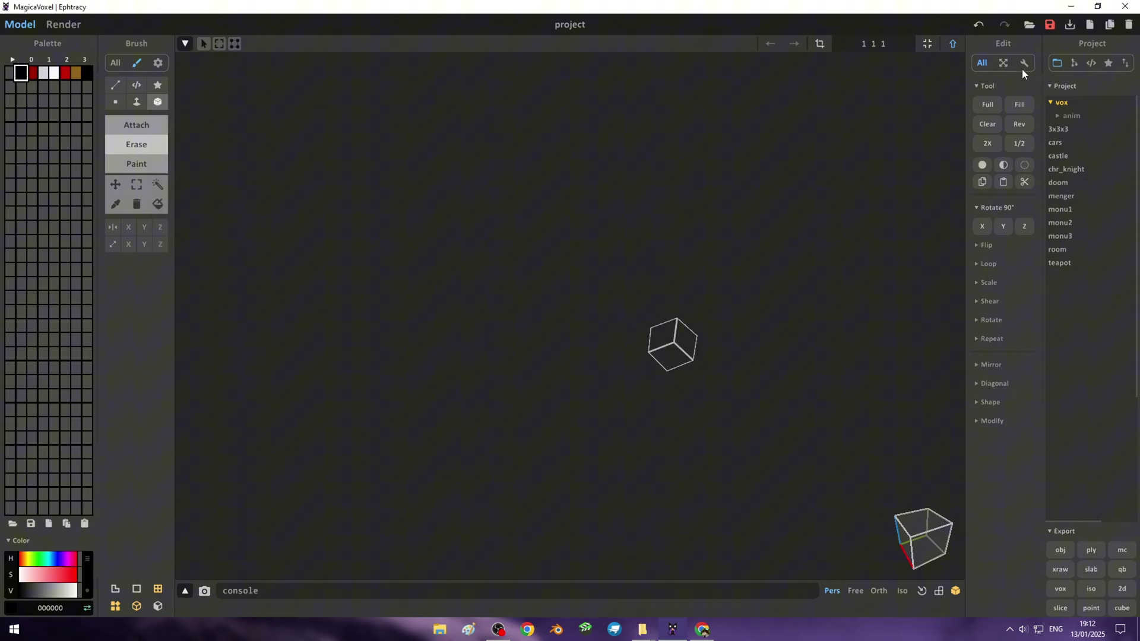
left_click(1071, 5)
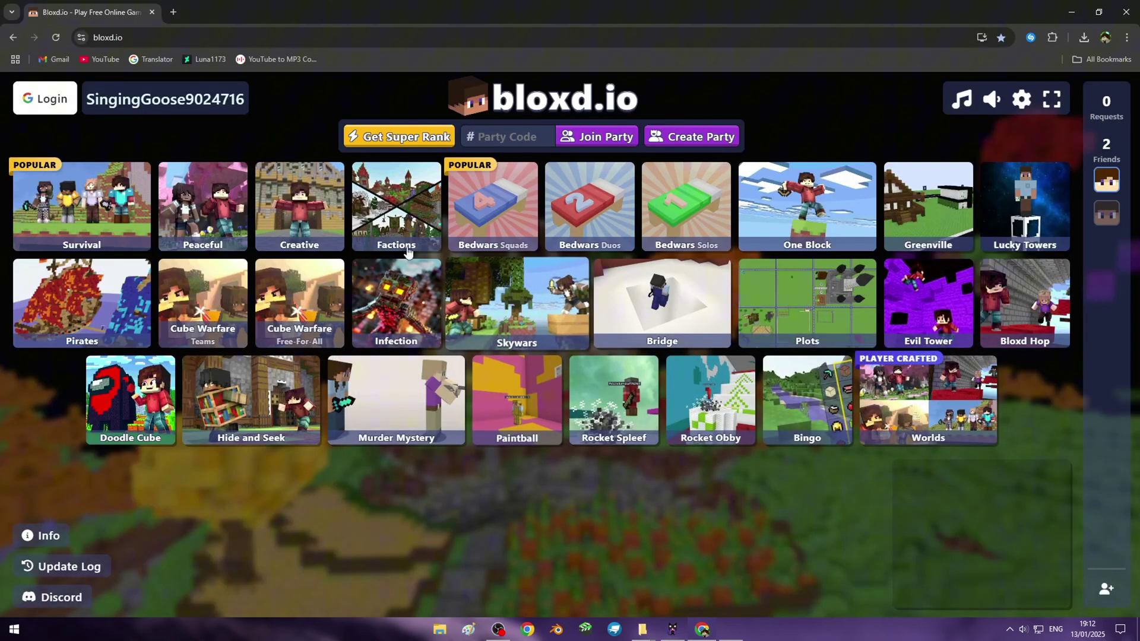
left_click(176, 14)
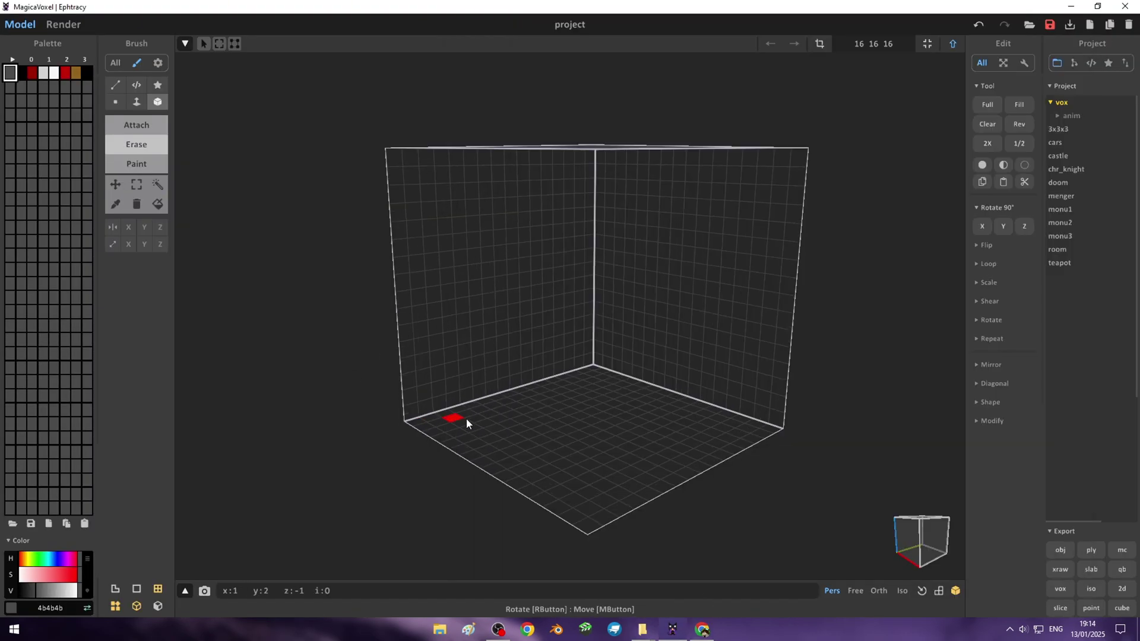
Upload untitled.ply to Aspose, convert it to GLB, and download untitled.glb
left_click(698, 631)
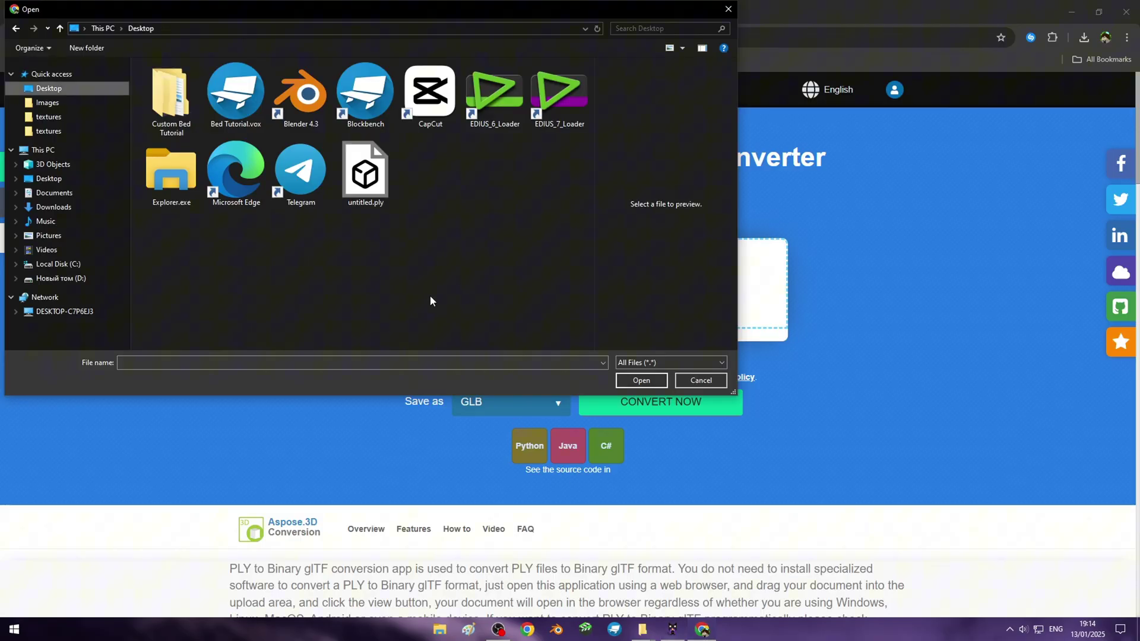
left_click(365, 172)
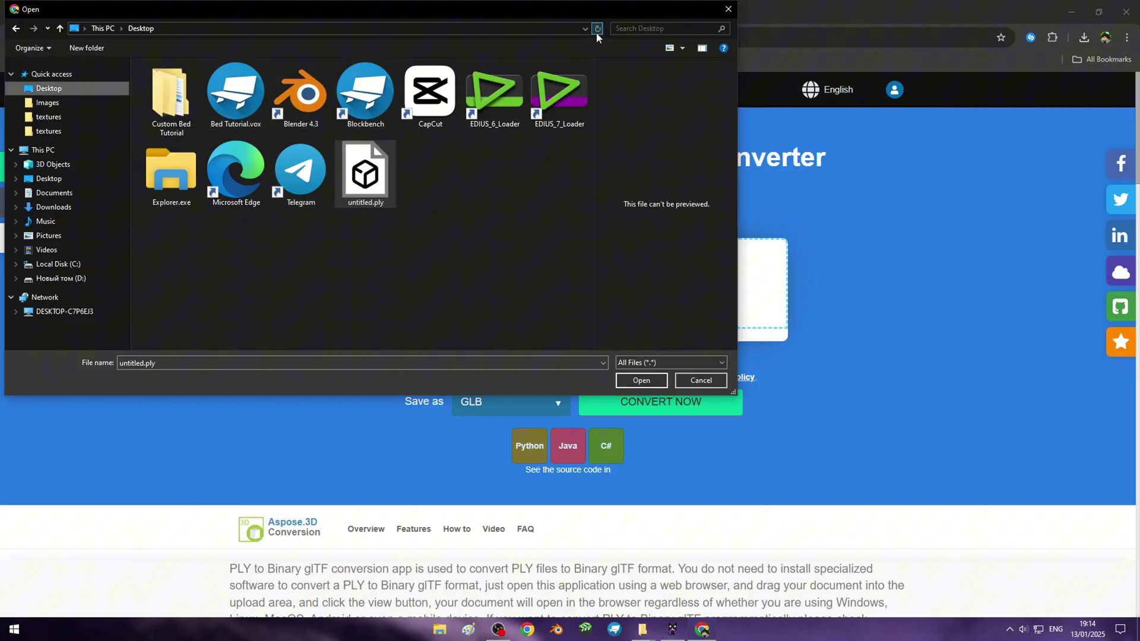
left_click(634, 379)
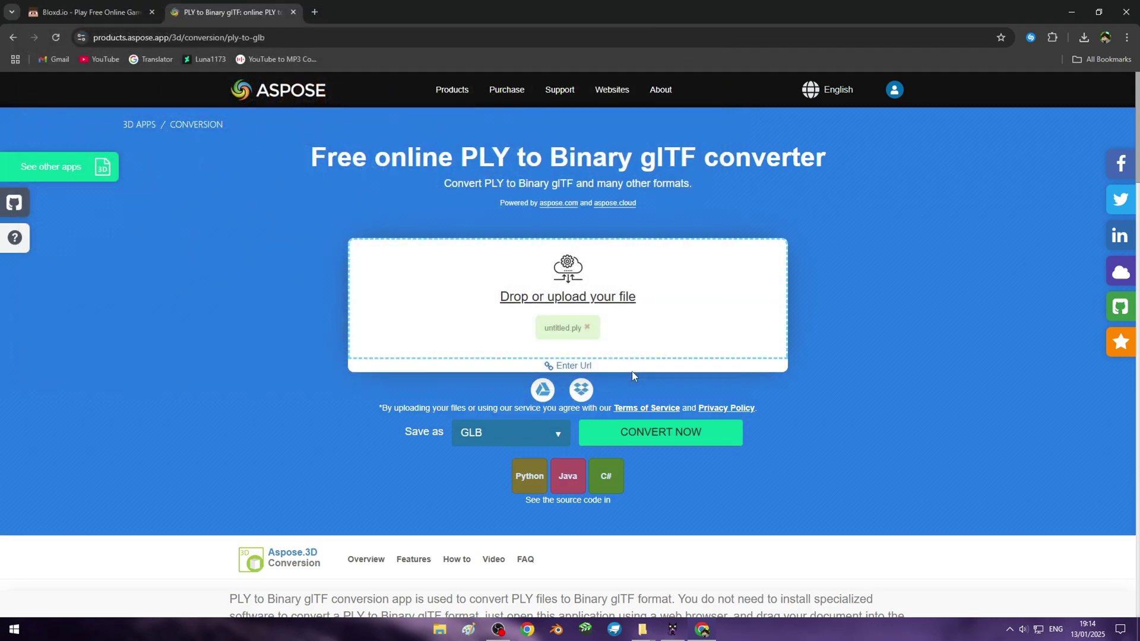
left_click(657, 443)
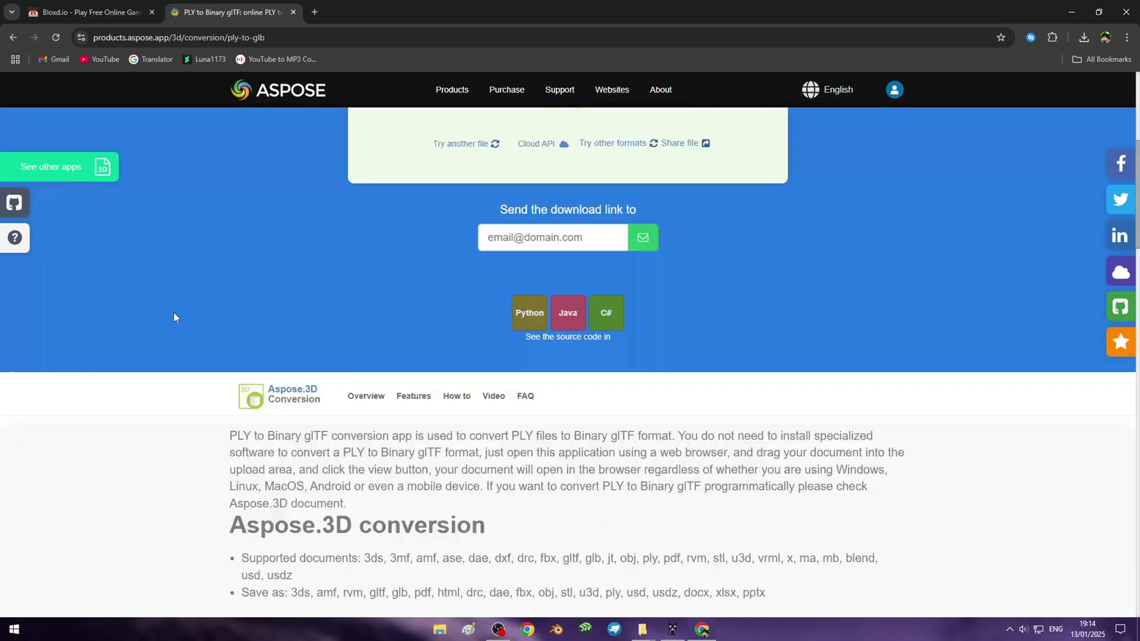
scroll(174, 313, "up", 3)
left_click(585, 294)
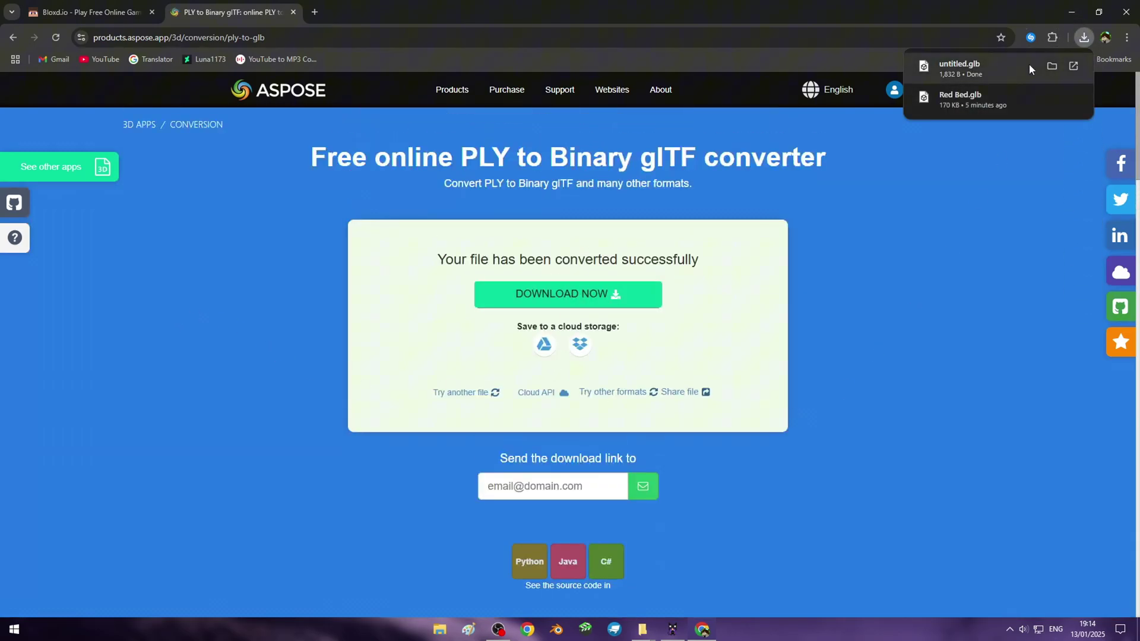
Rename the downloaded untitled.glb to _Red Bed Head
left_click(1052, 66)
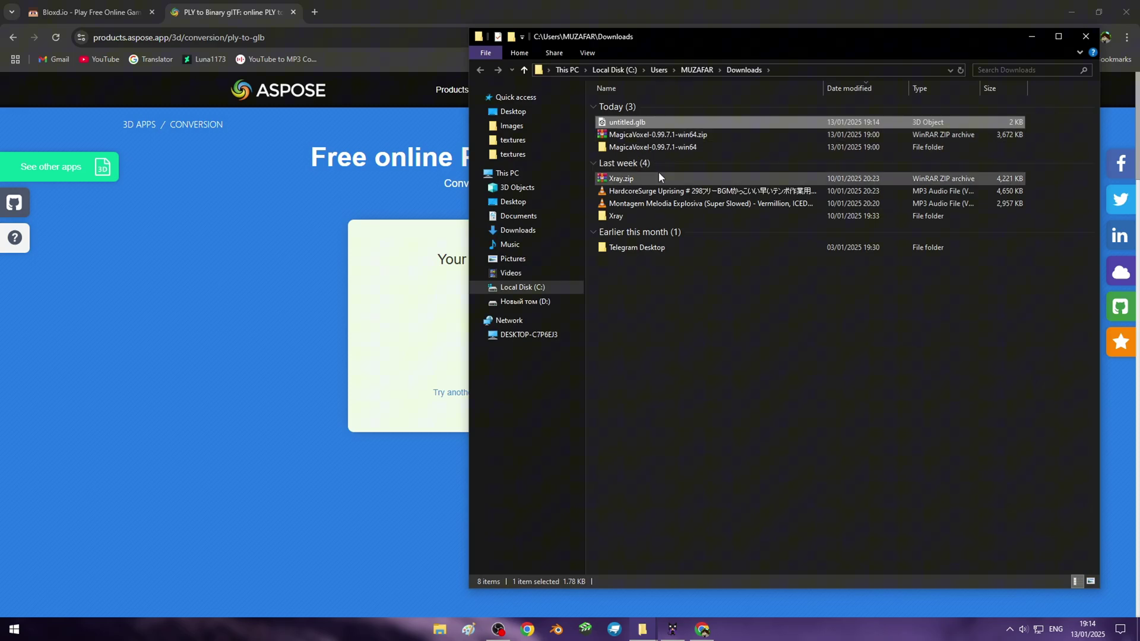
key("F2")
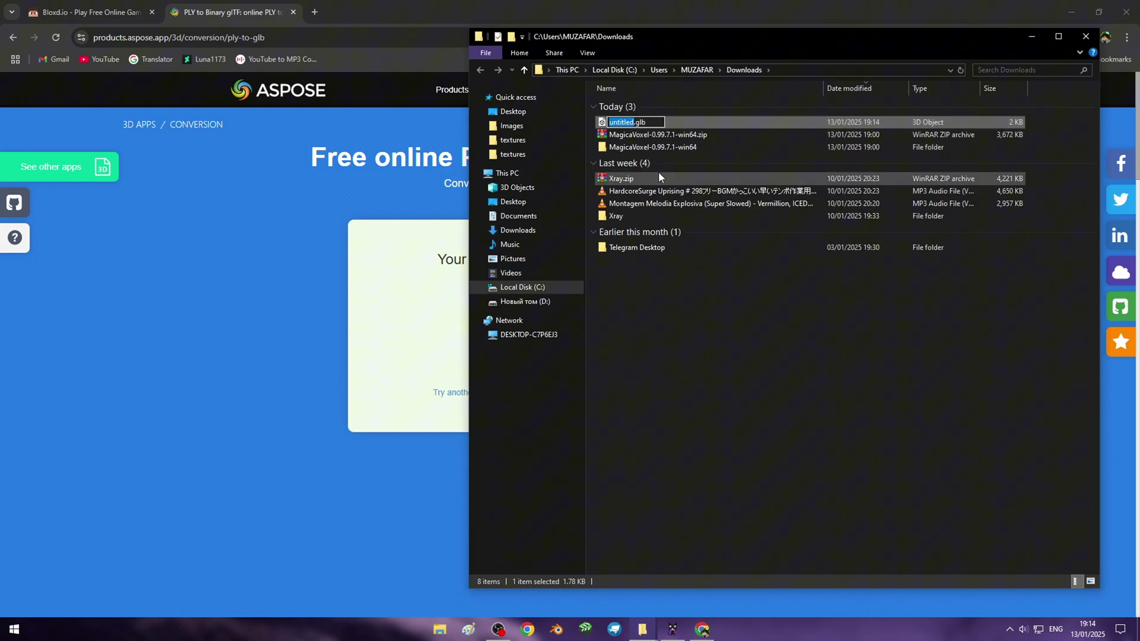
type("_Red Bed Head")
key("Return")
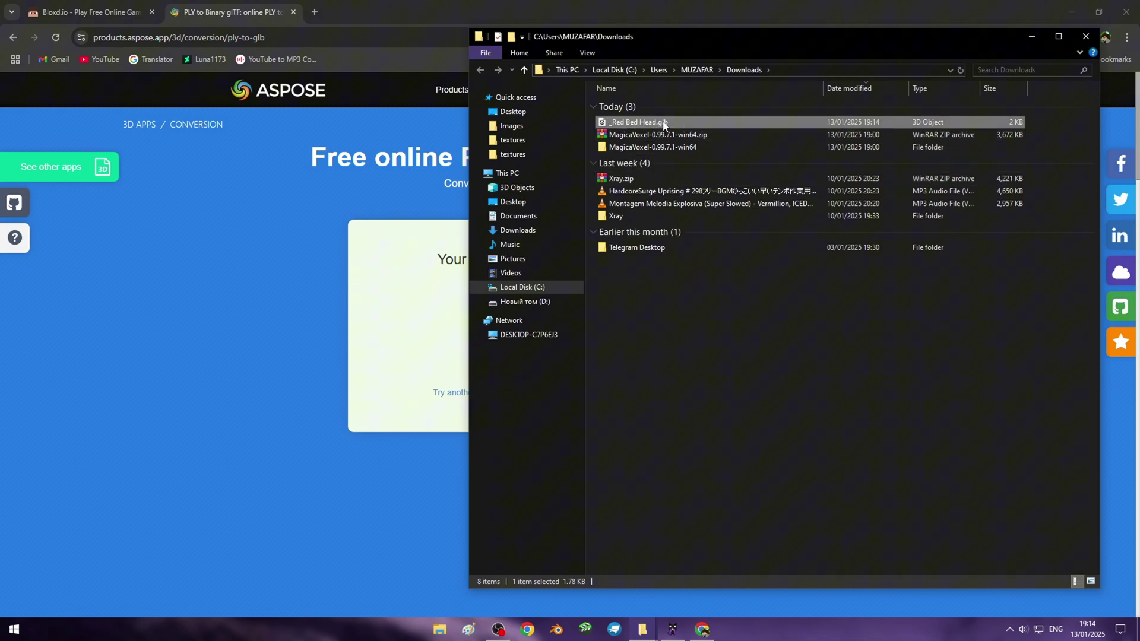
Cut _Red Bed Head.glb and paste it into Desktop > Custom Bed Tutorial > models
right_click(664, 125)
left_click(692, 300)
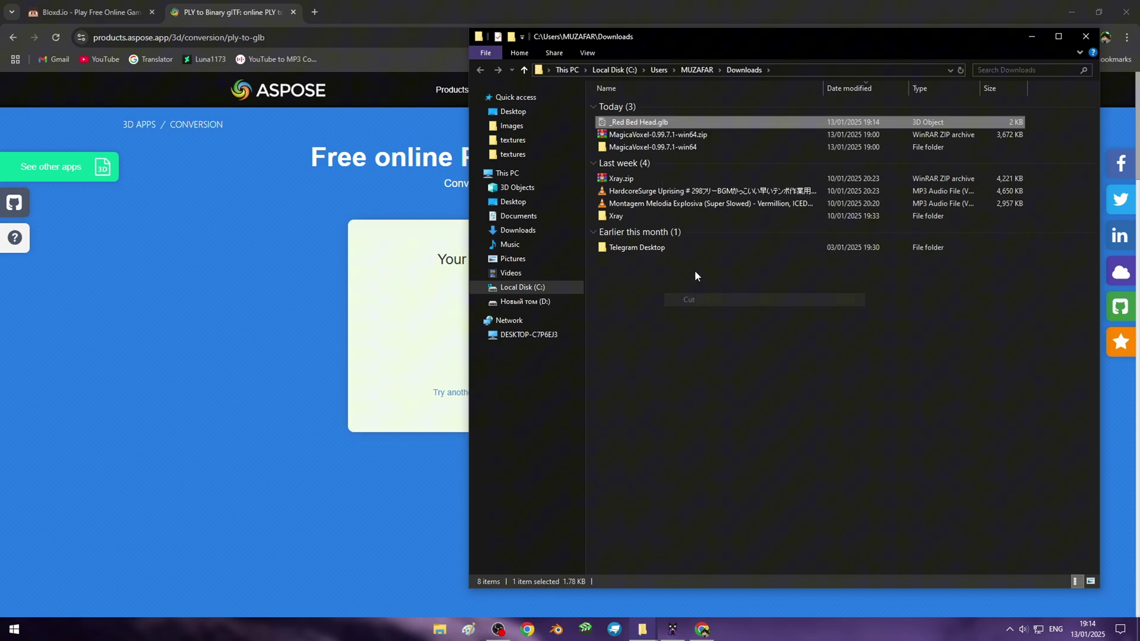
left_click(511, 112)
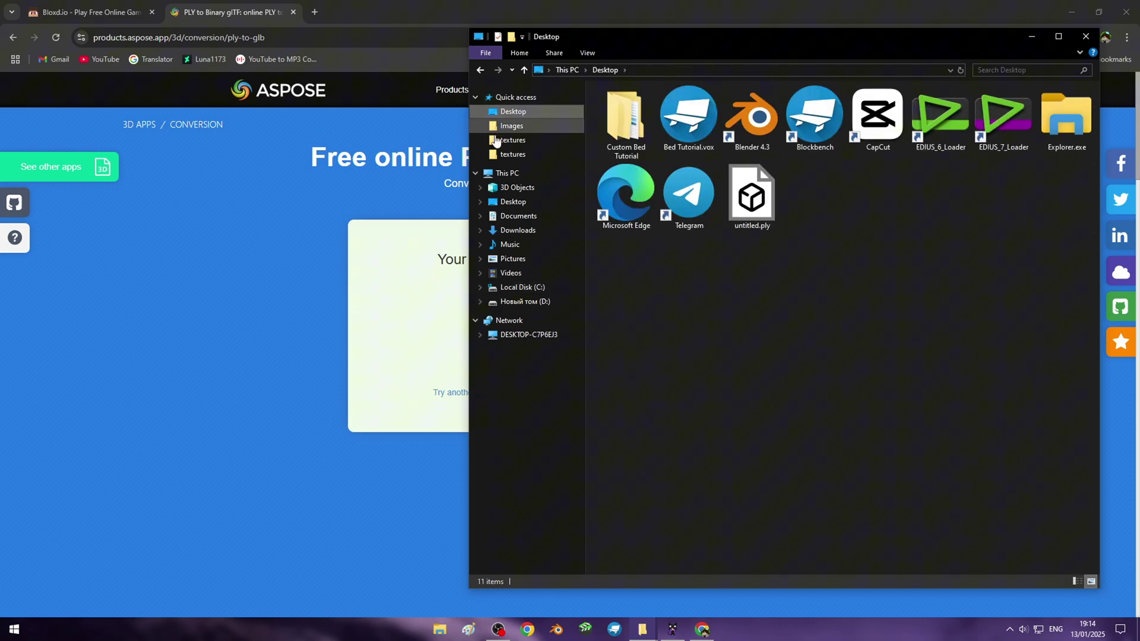
double_click(625, 122)
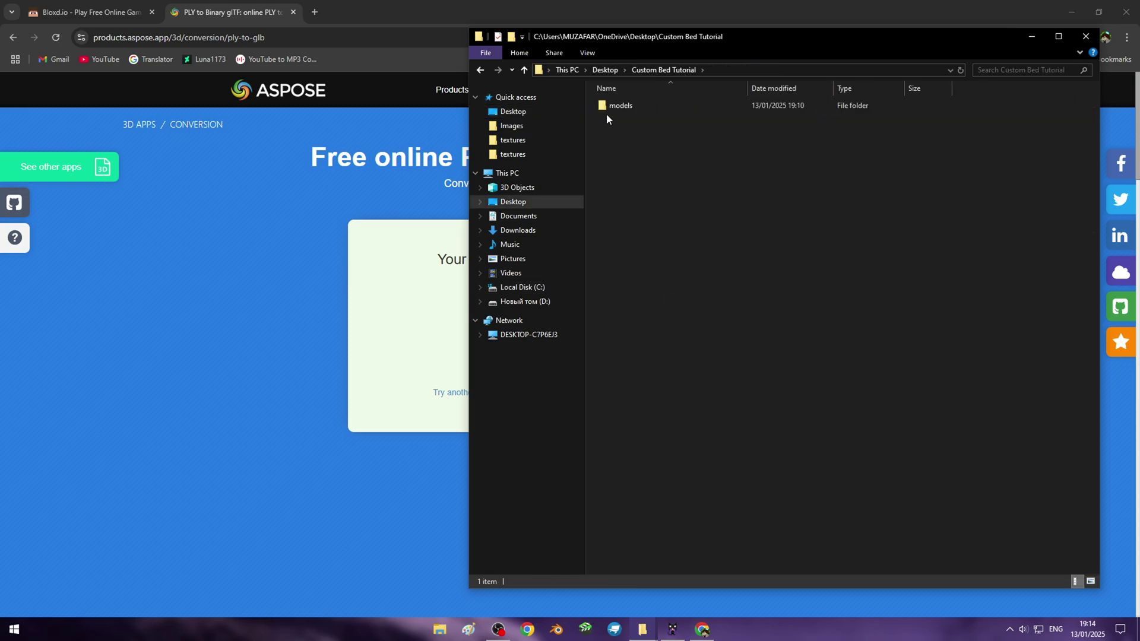
double_click(637, 106)
right_click(647, 137)
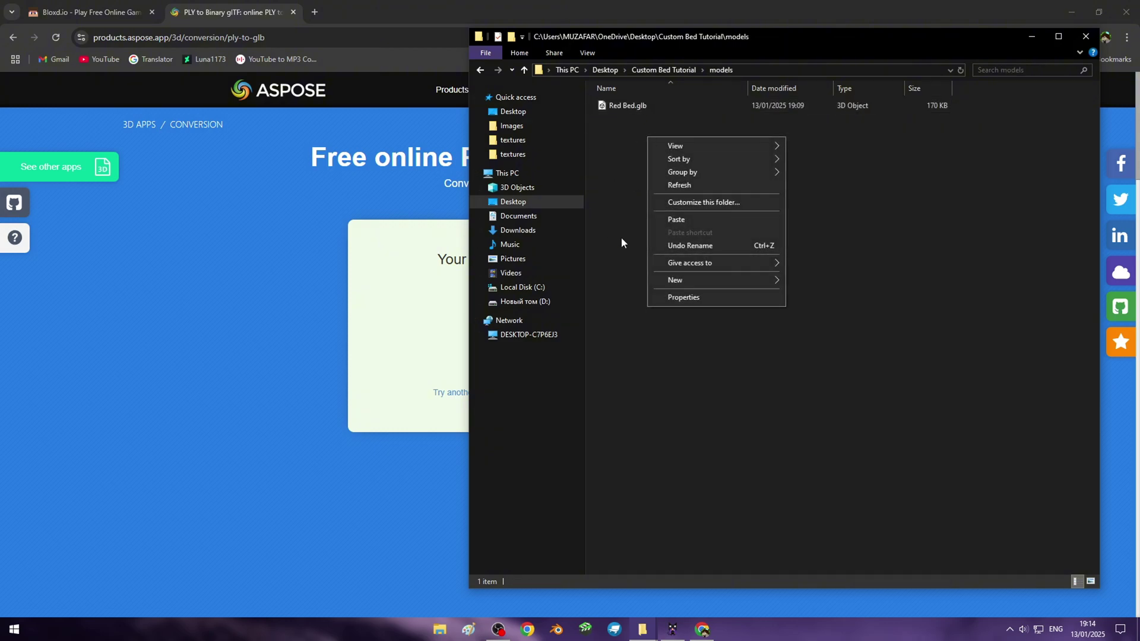
left_click(683, 223)
left_click(690, 125)
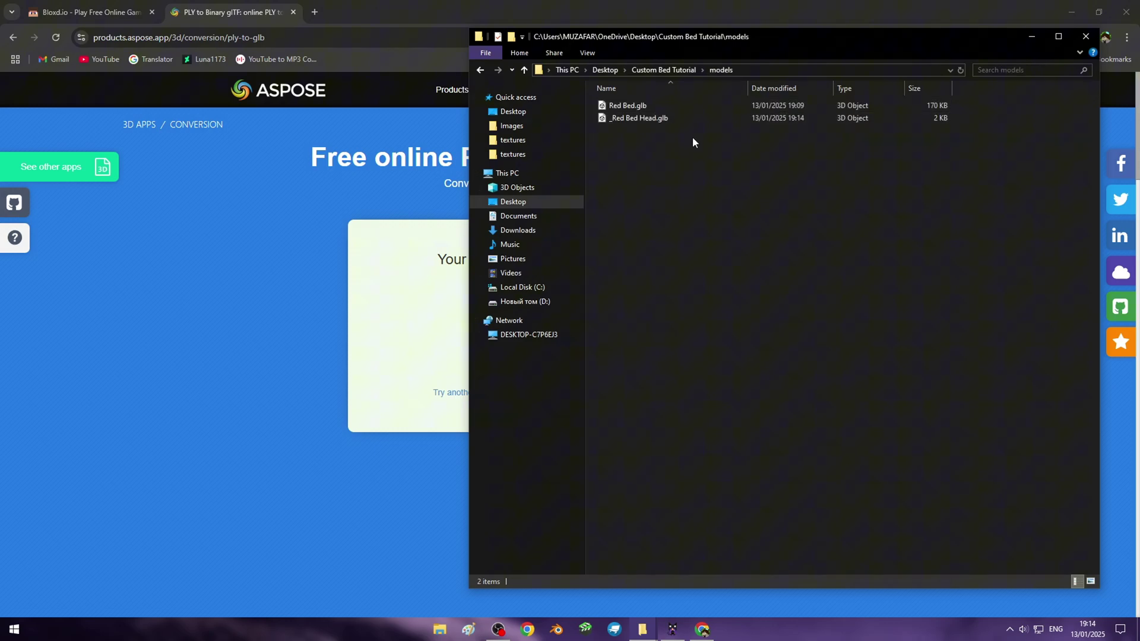
Upload the Custom Bed Tutorial folder under Settings > Texture Pack > Custom, then Apply and Reload
left_click(127, 16)
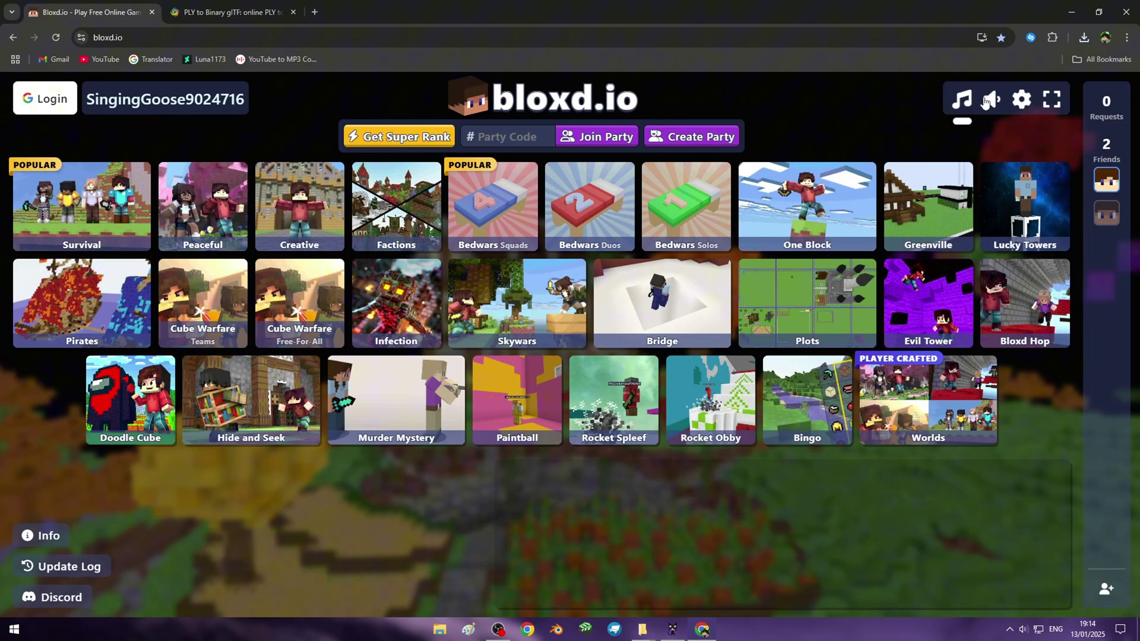
left_click(1021, 98)
left_click(437, 350)
left_click(572, 445)
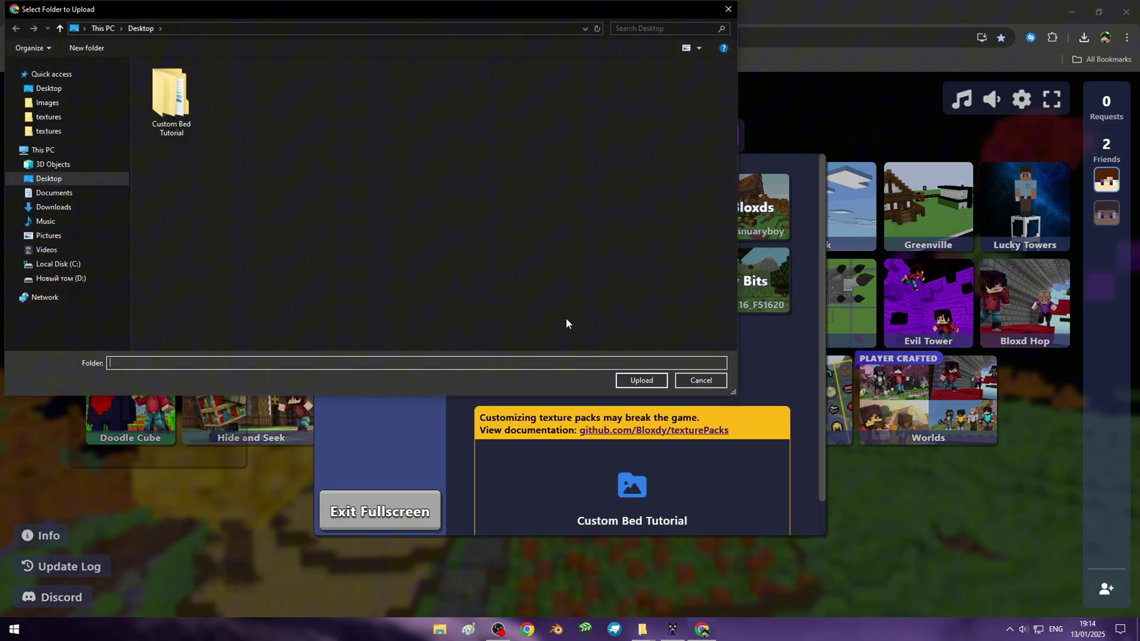
double_click(171, 97)
left_click(630, 379)
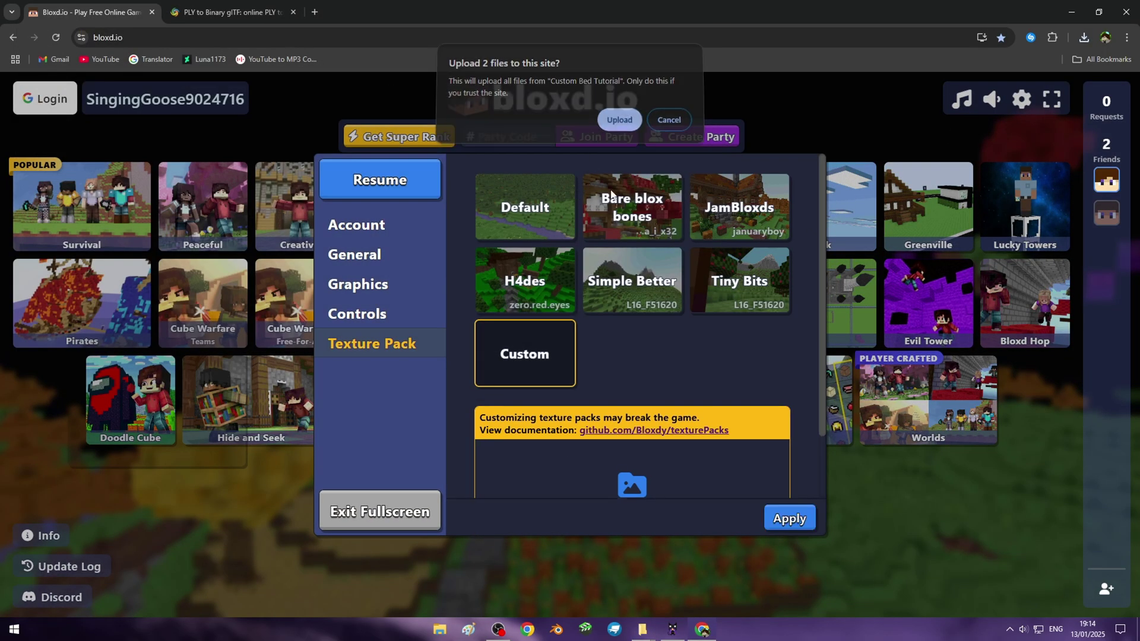
left_click(784, 522)
left_click(496, 374)
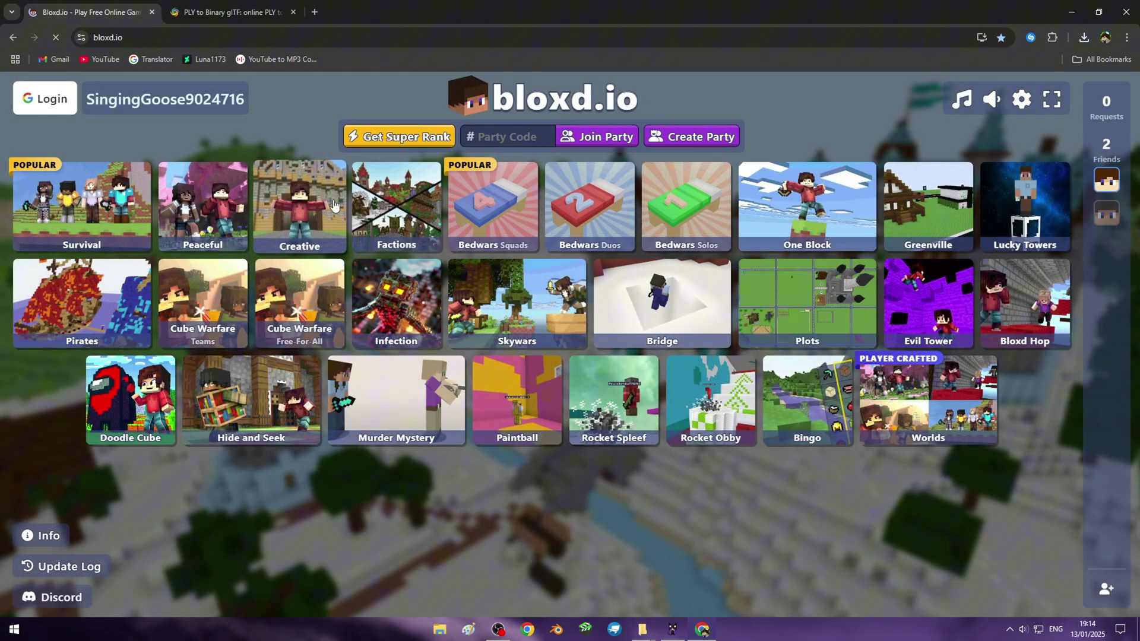
Quick-play a Creative lobby, place the red bed, and walk around its smiley face
left_click(334, 205)
left_click(598, 333)
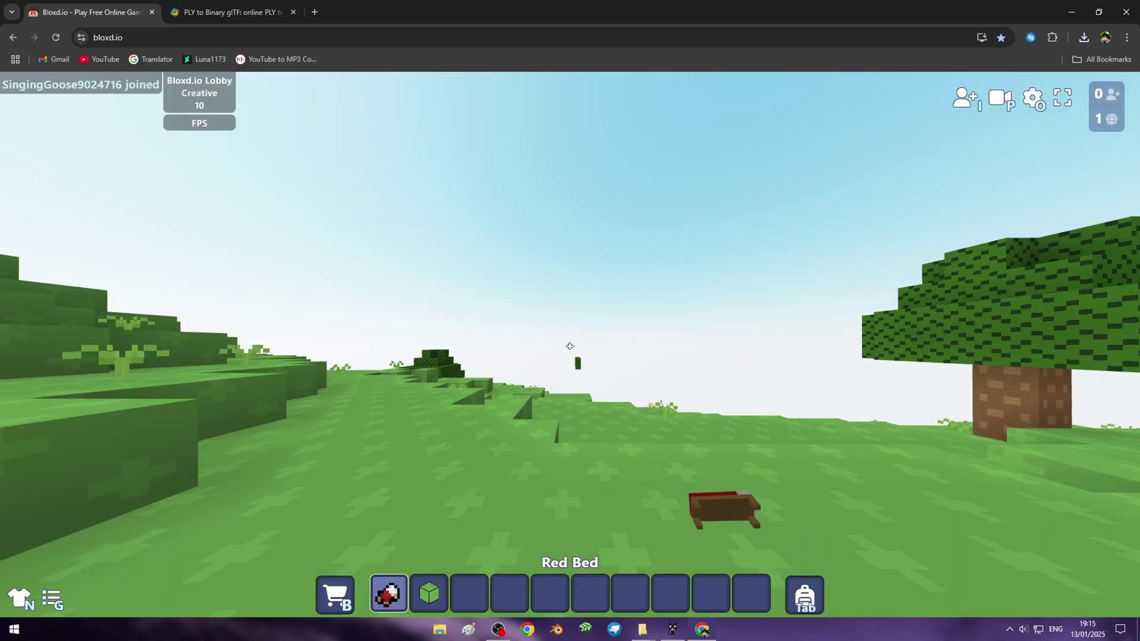
right_click(570, 346)
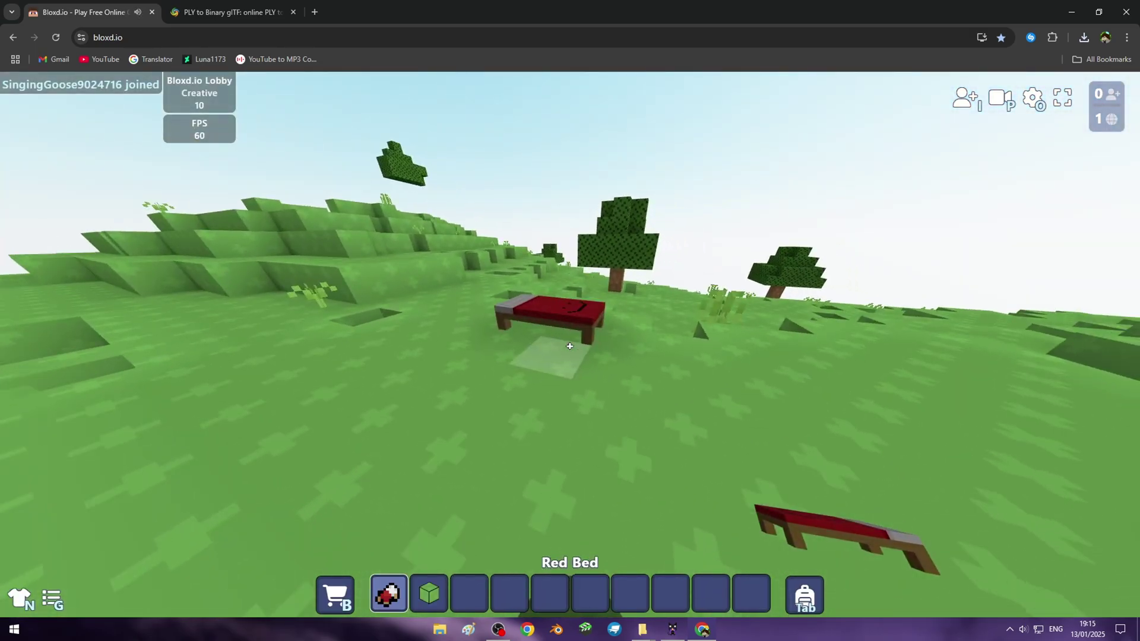
key("w")
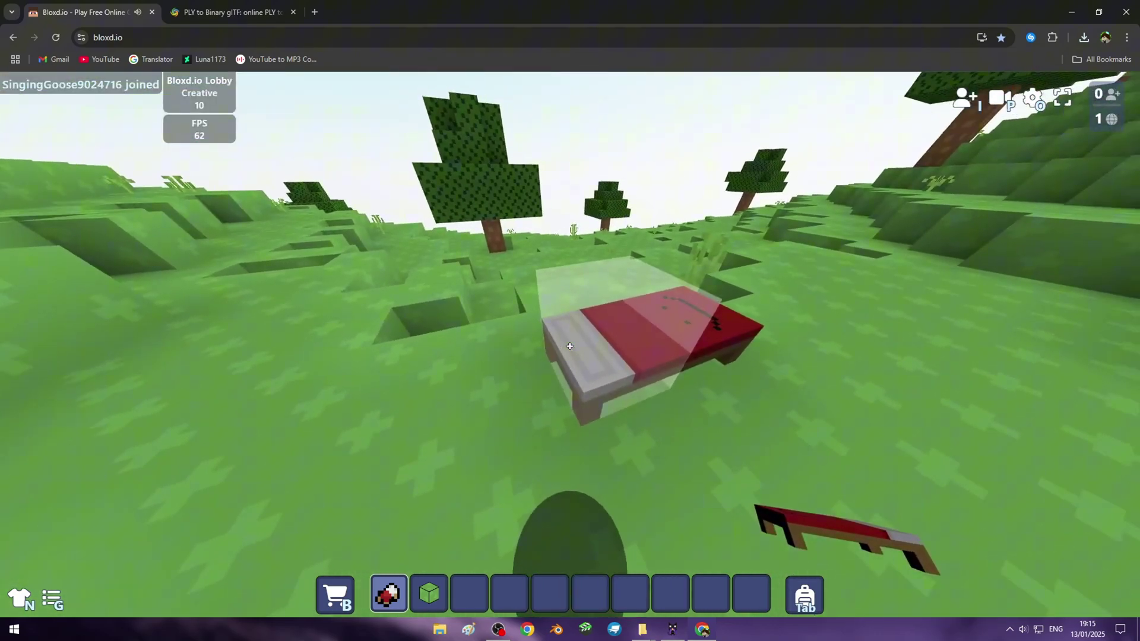
key("w")
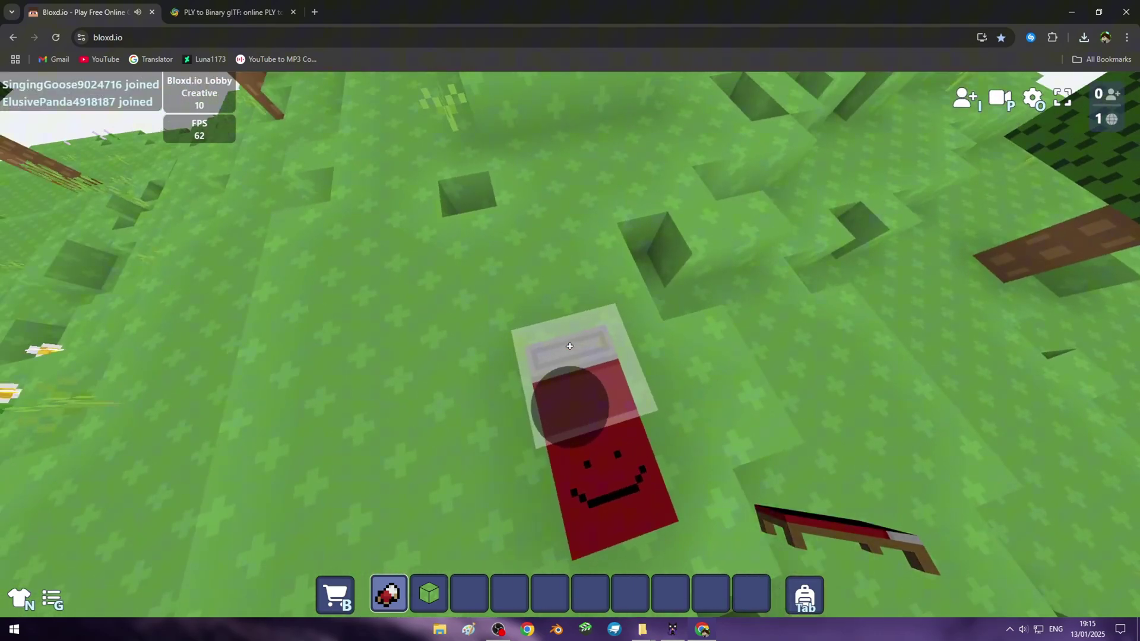
key("s")
key("w")
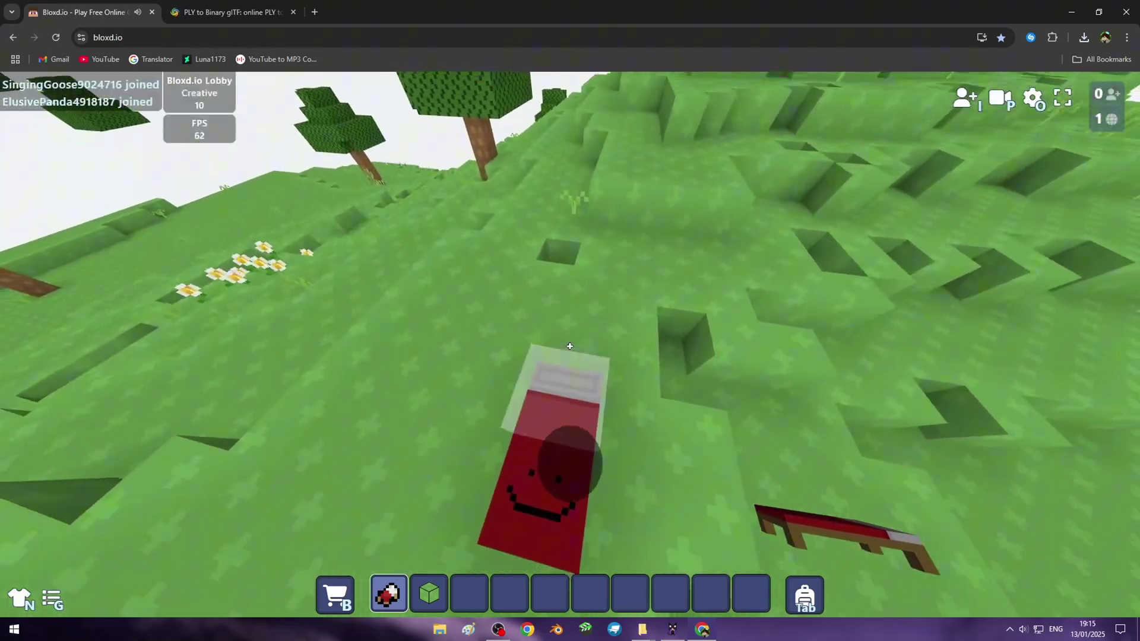
key("space")
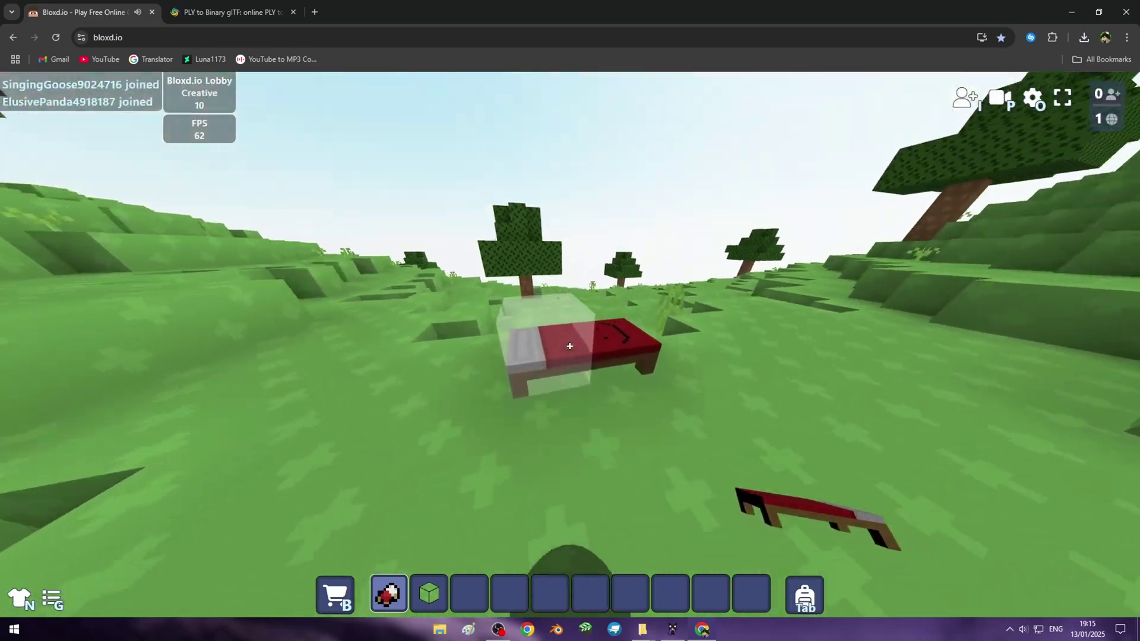
key("a")
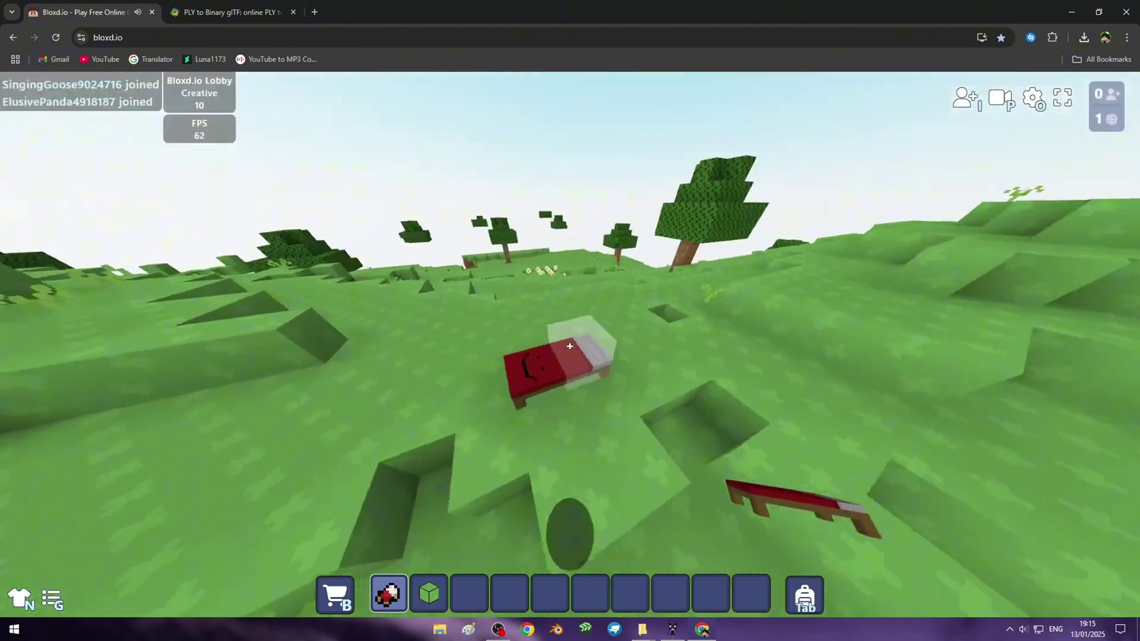
Take Lime Bed from the inventory, place it beside the red bed, then exit to the lobby
key("Tab")
key("Tab")
key("Tab")
left_click(494, 199)
type("bed")
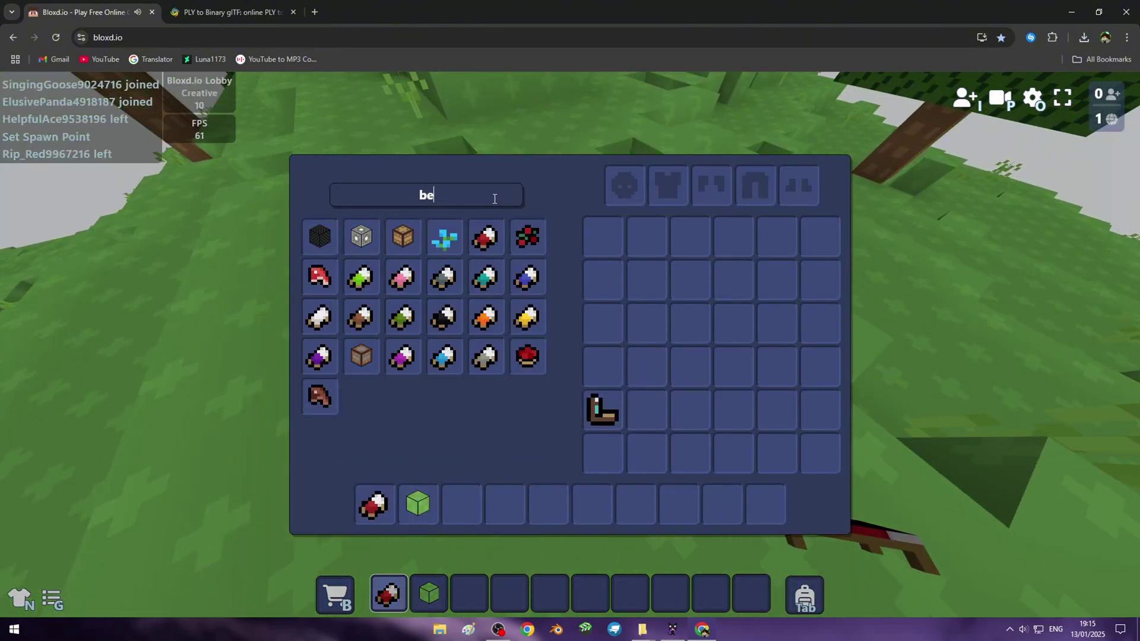
left_click(402, 237)
left_click(417, 504)
key("Tab")
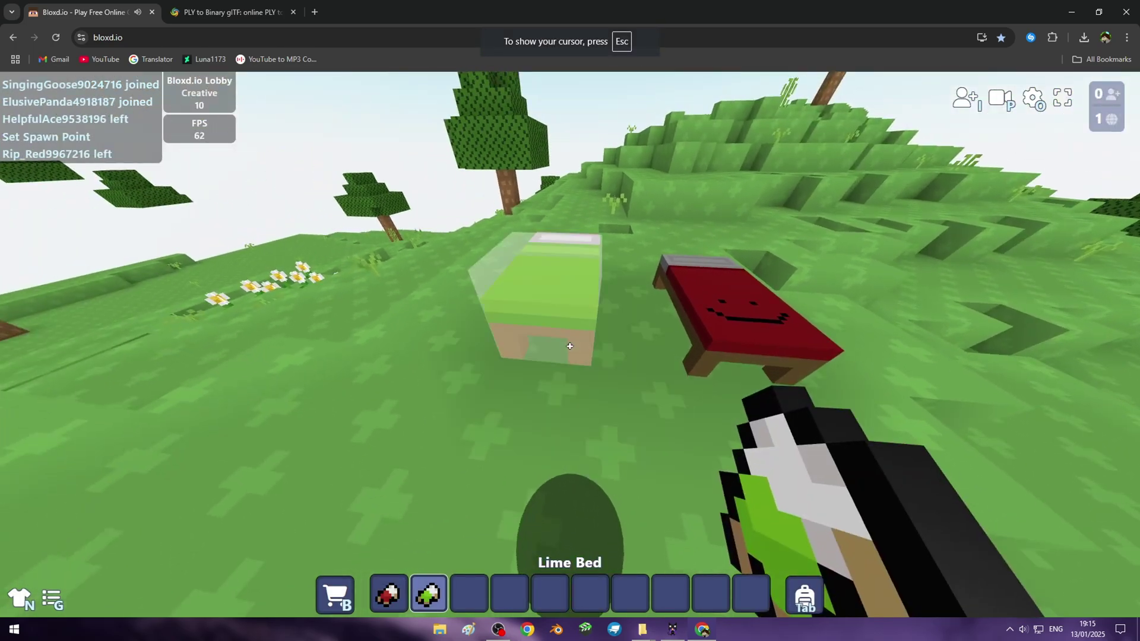
right_click(570, 347)
key("4")
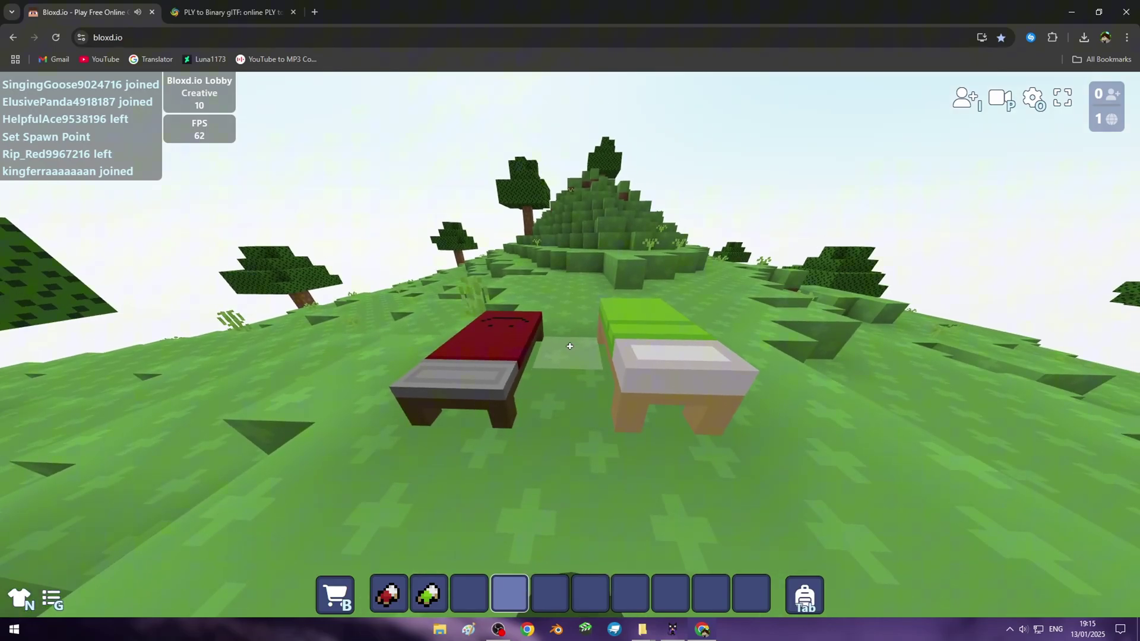
key("Escape")
left_click(389, 508)
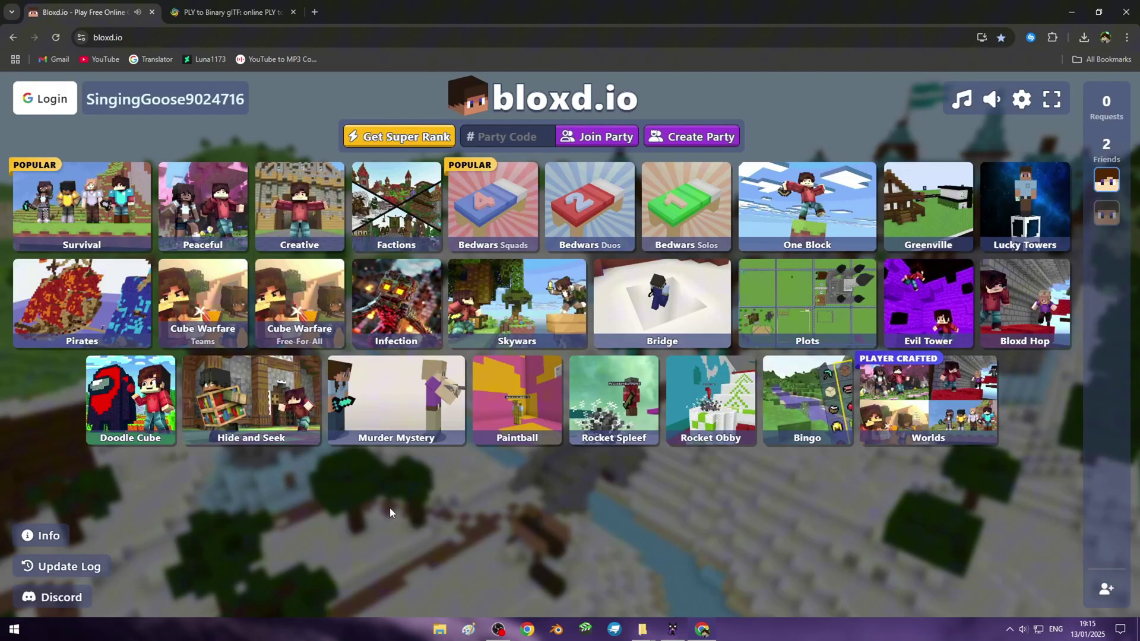
Minimize Chrome and open Bed Tutorial.vox through MagicaVoxel's Open Project
left_click(1084, 5)
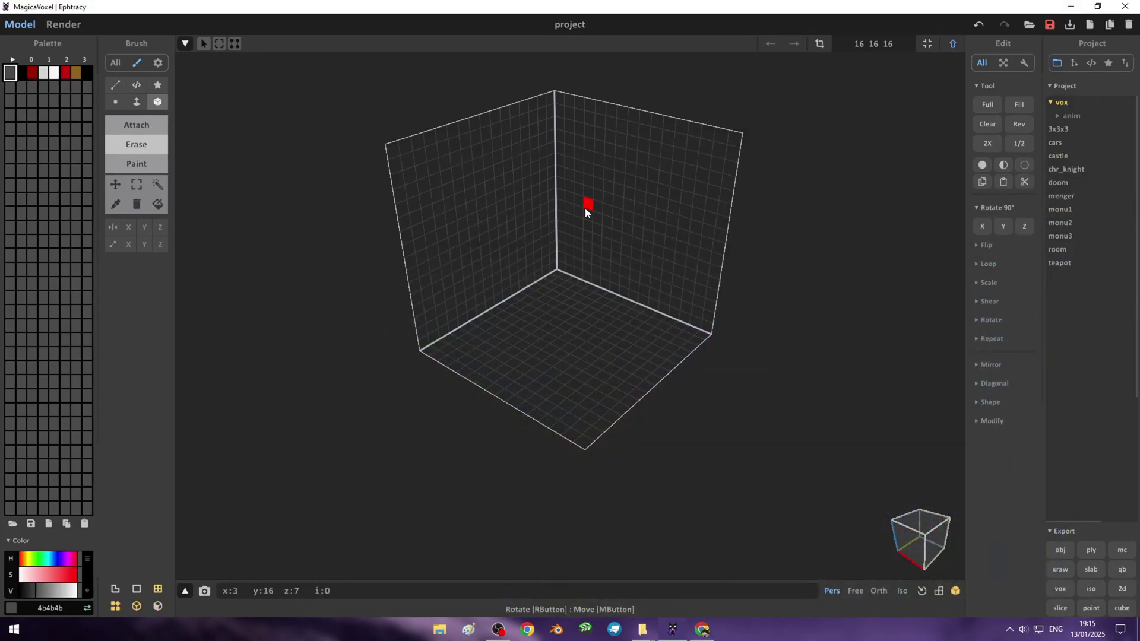
scroll(585, 306, "up", 3)
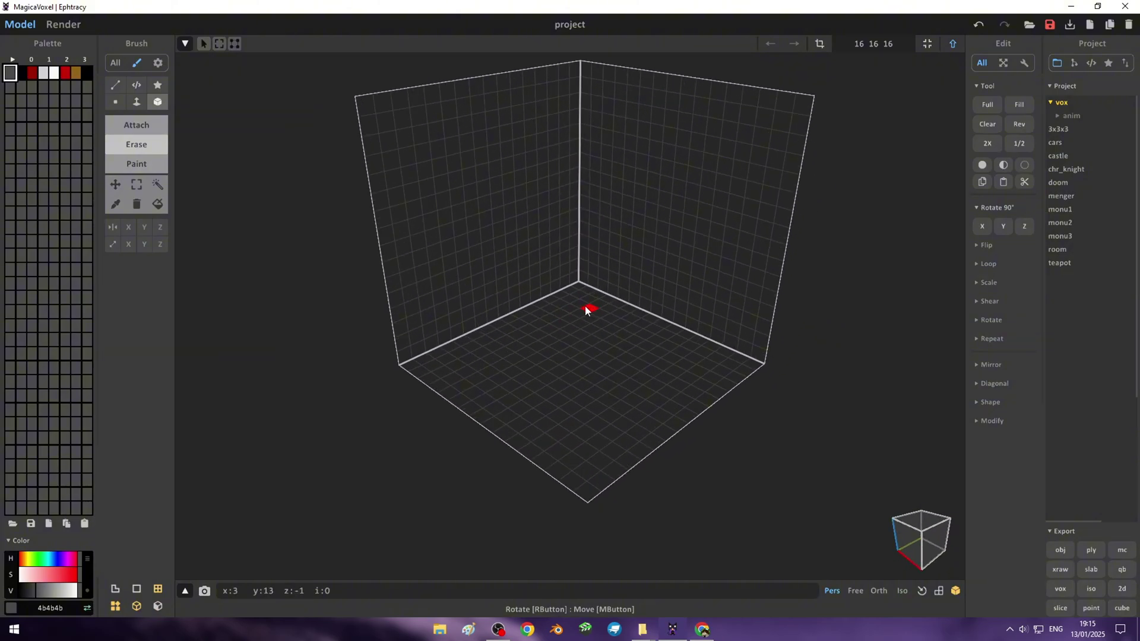
left_click(1029, 26)
left_click(399, 234)
left_click(752, 485)
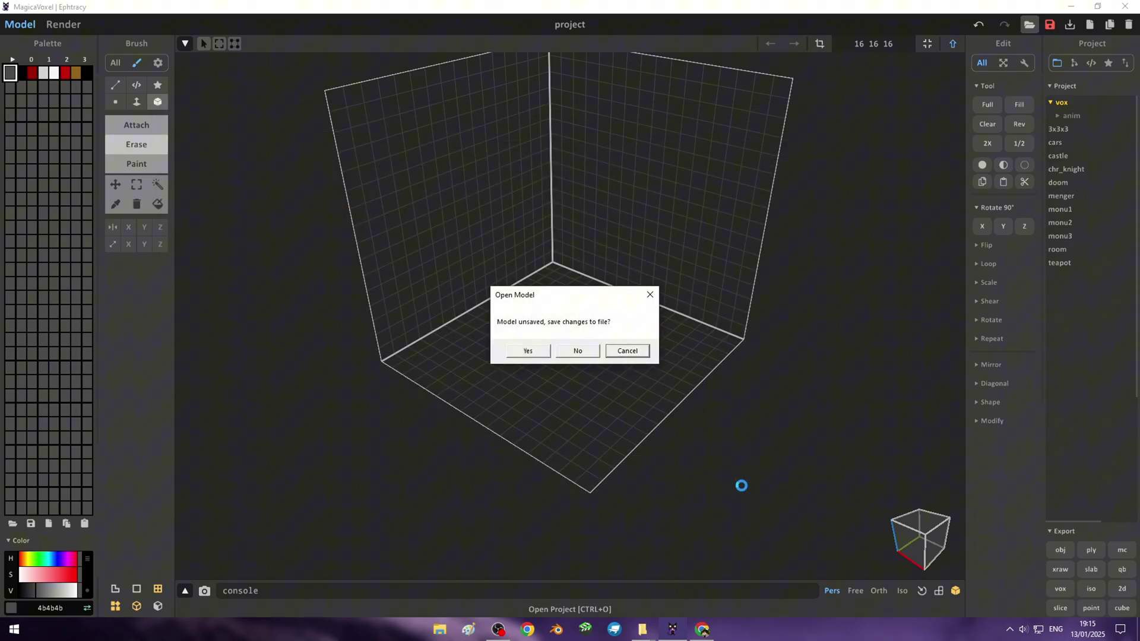
Load the Bed Tutorial model and brighten the bed frame's brown palette colour
left_click(578, 351)
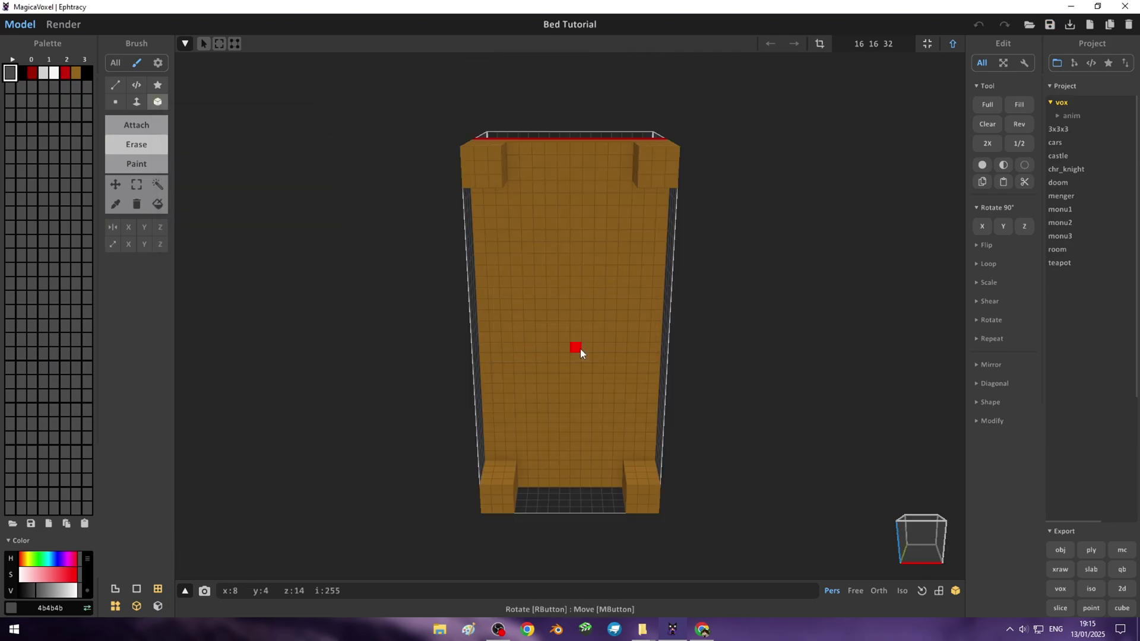
mouse_move(298, 330)
right_mouse_down()
mouse_move(465, 351)
mouse_move(409, 351)
right_mouse_up()
scroll(409, 351, "up", 3)
scroll(529, 360, "down", 1)
mouse_move(528, 360)
right_mouse_down()
mouse_move(705, 287)
mouse_move(726, 319)
mouse_move(234, 251)
right_mouse_up()
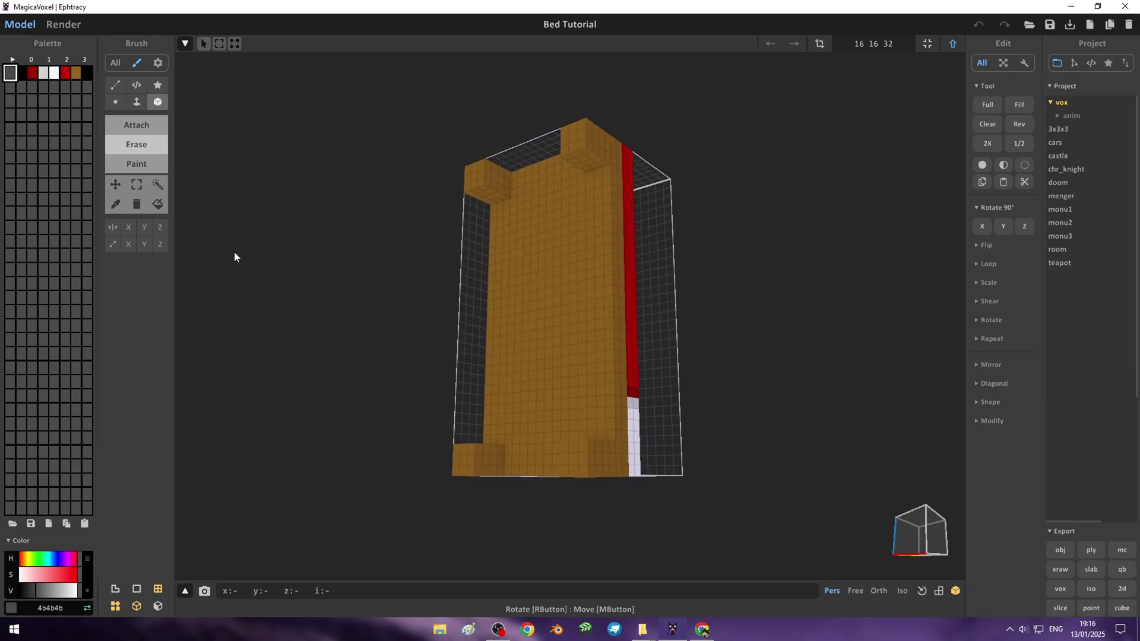
left_click(78, 74)
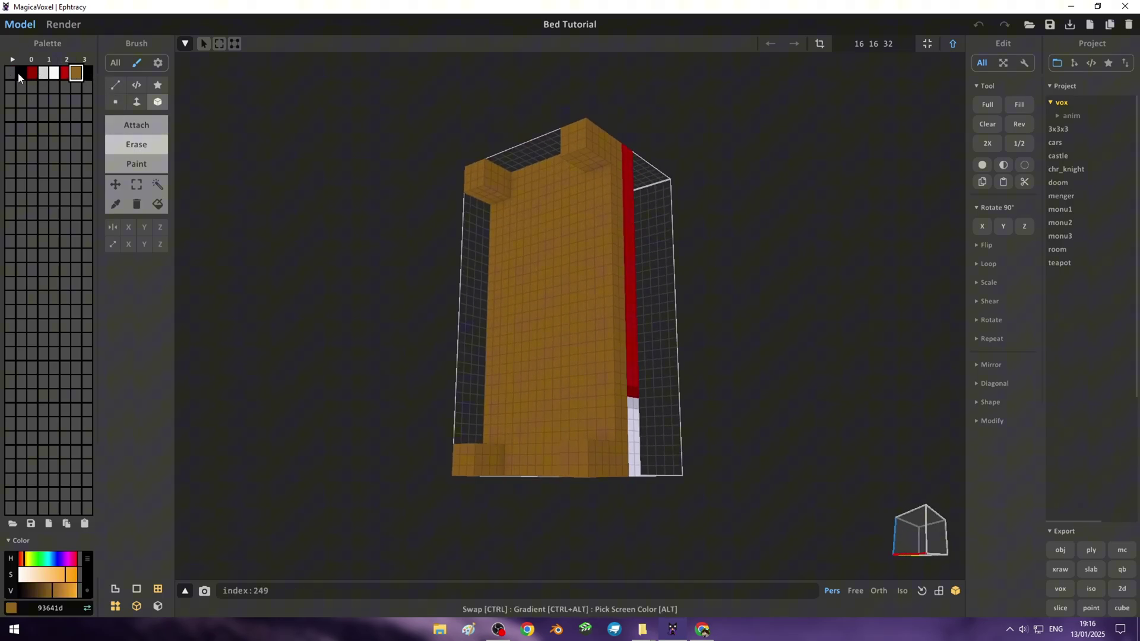
left_click(61, 592)
left_click_drag(58, 595, 63, 594)
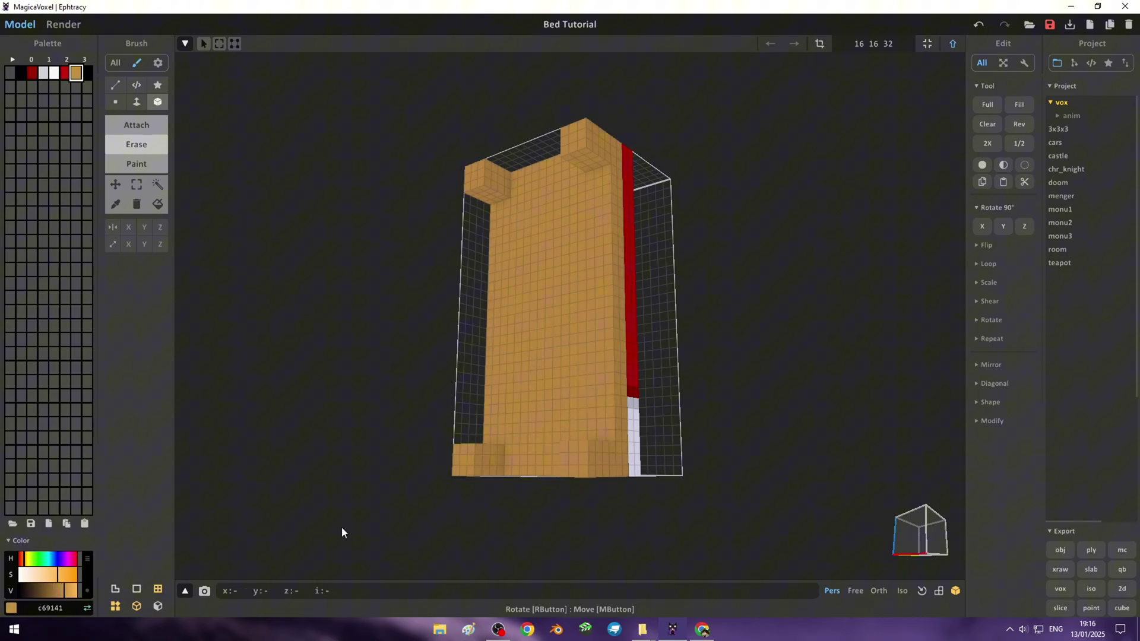
Make the pillow's white palette colour brighter
right_click_drag(349, 531, 423, 457)
left_click(66, 74)
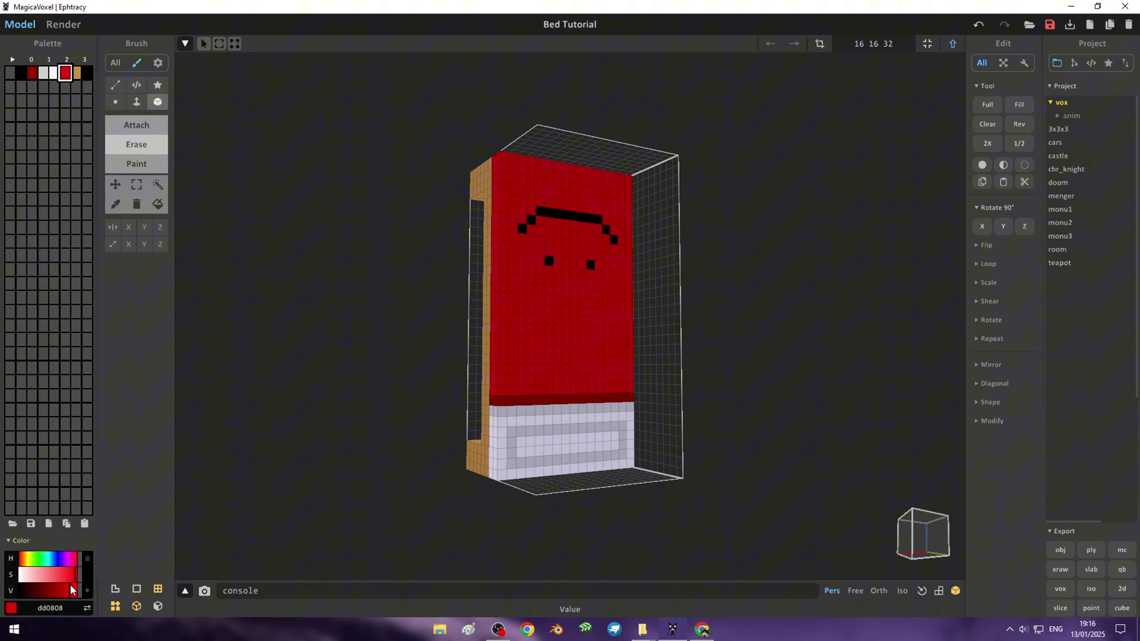
right_click_drag(179, 523, 303, 463)
left_click(54, 72)
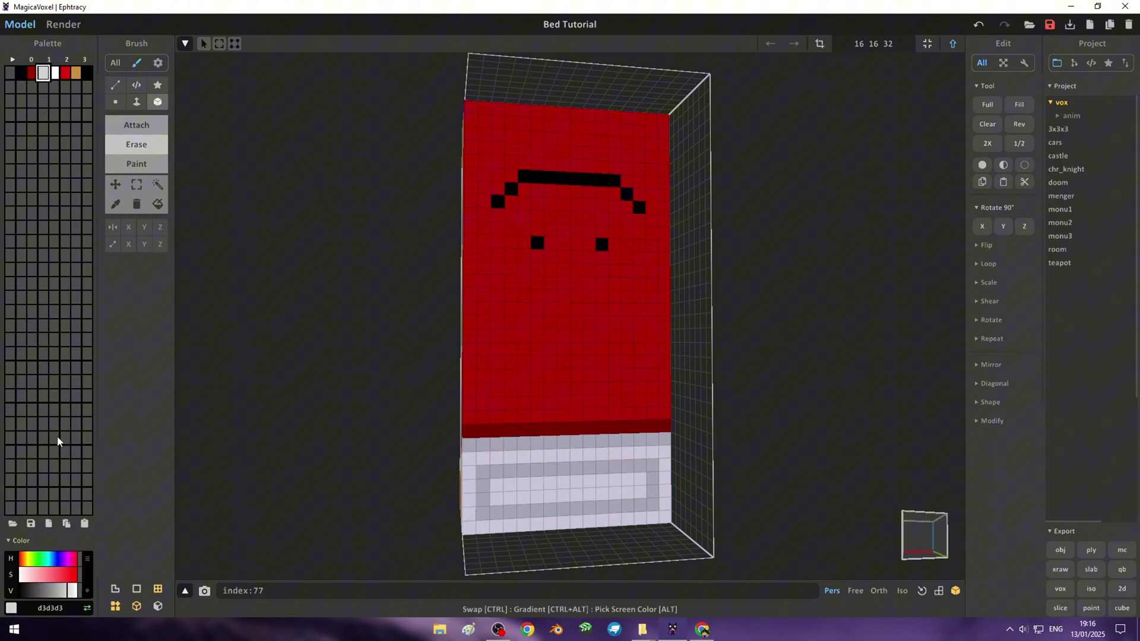
left_click(70, 592)
Shift the blanket's red palette colour to bright lime green
mouse_move(272, 495)
right_mouse_down()
mouse_move(351, 476)
mouse_move(306, 473)
mouse_move(647, 475)
mouse_move(330, 402)
mouse_move(629, 392)
right_mouse_up()
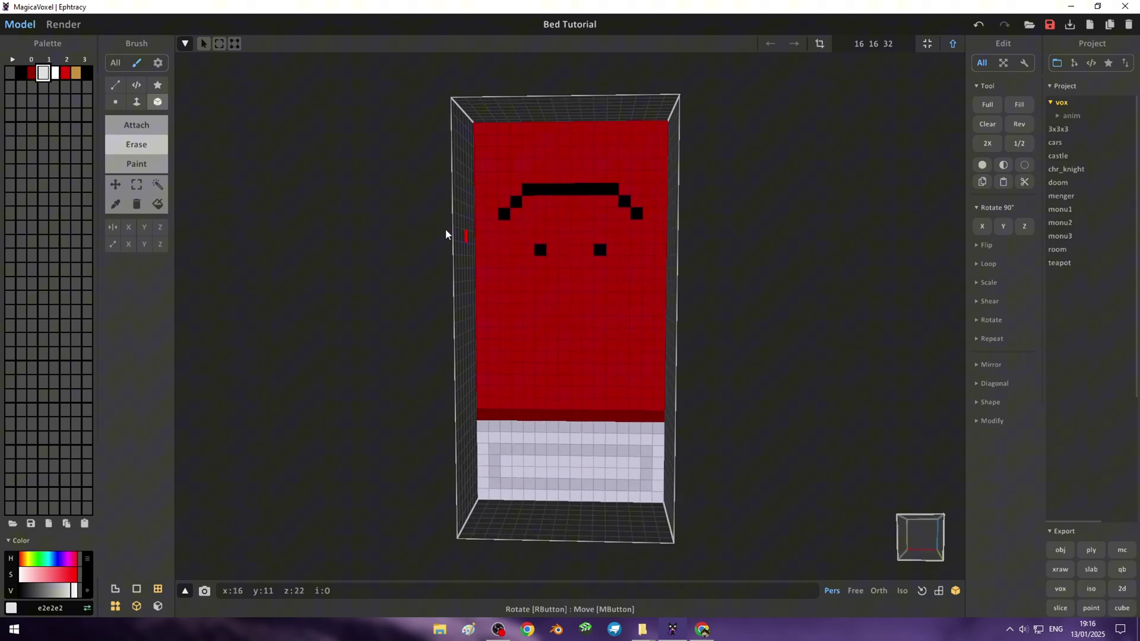
right_click_drag(430, 228, 392, 221)
left_click(66, 73)
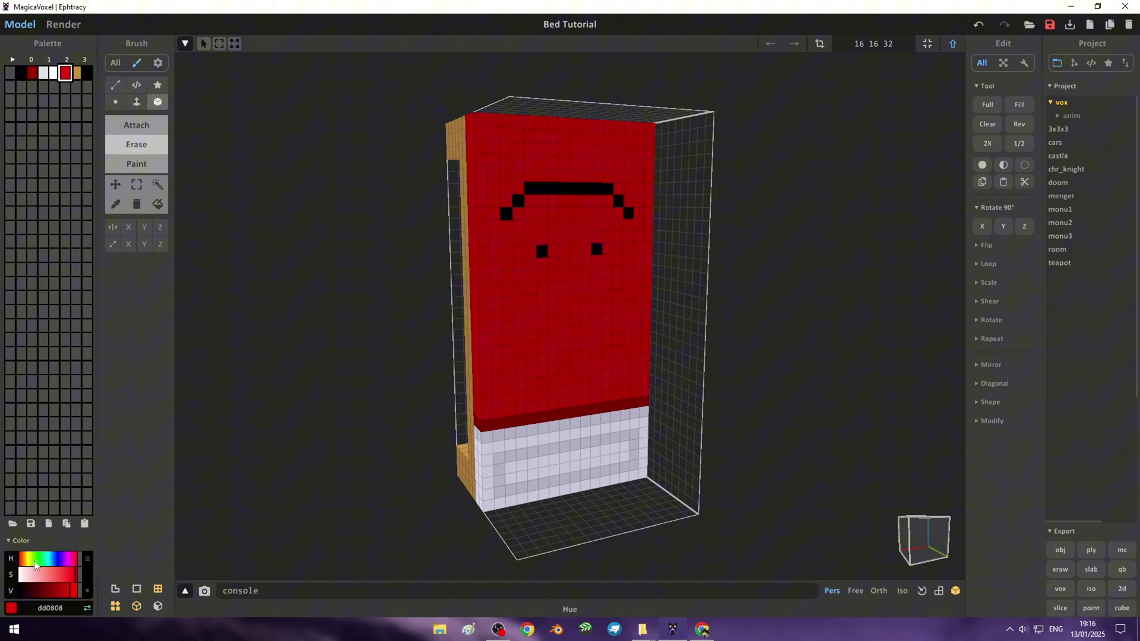
mouse_move(33, 563)
left_mouse_down()
mouse_move(5, 557)
mouse_move(35, 564)
left_mouse_up()
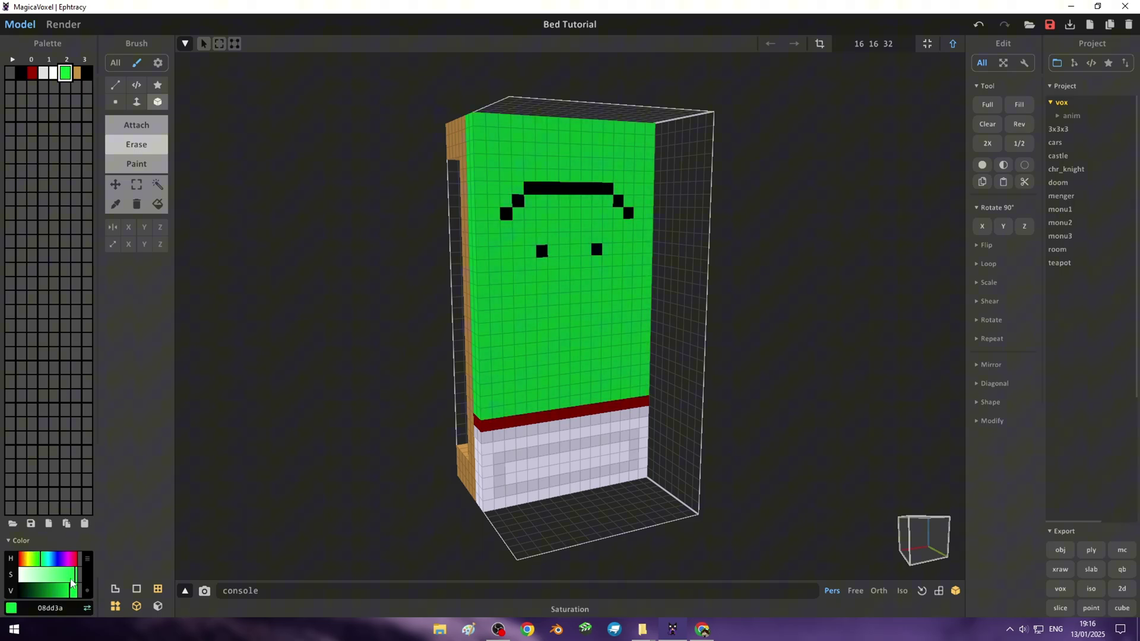
left_click_drag(72, 583, 75, 575)
right_click_drag(285, 511, 312, 511)
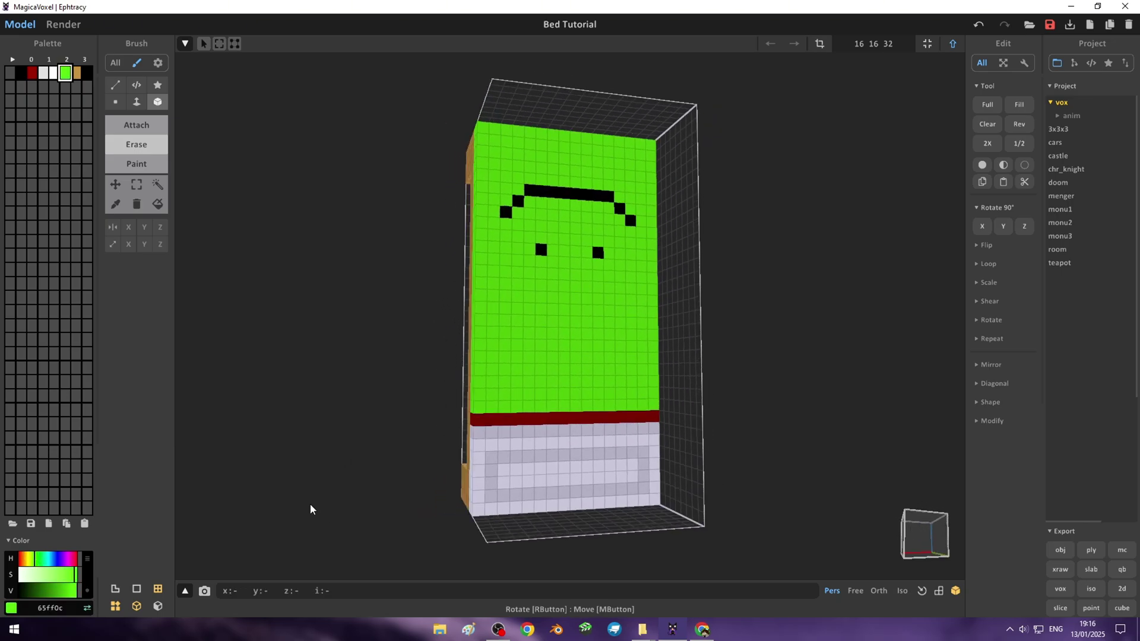
Recolour the dark red stripe to green to match the blanket
left_click(29, 74)
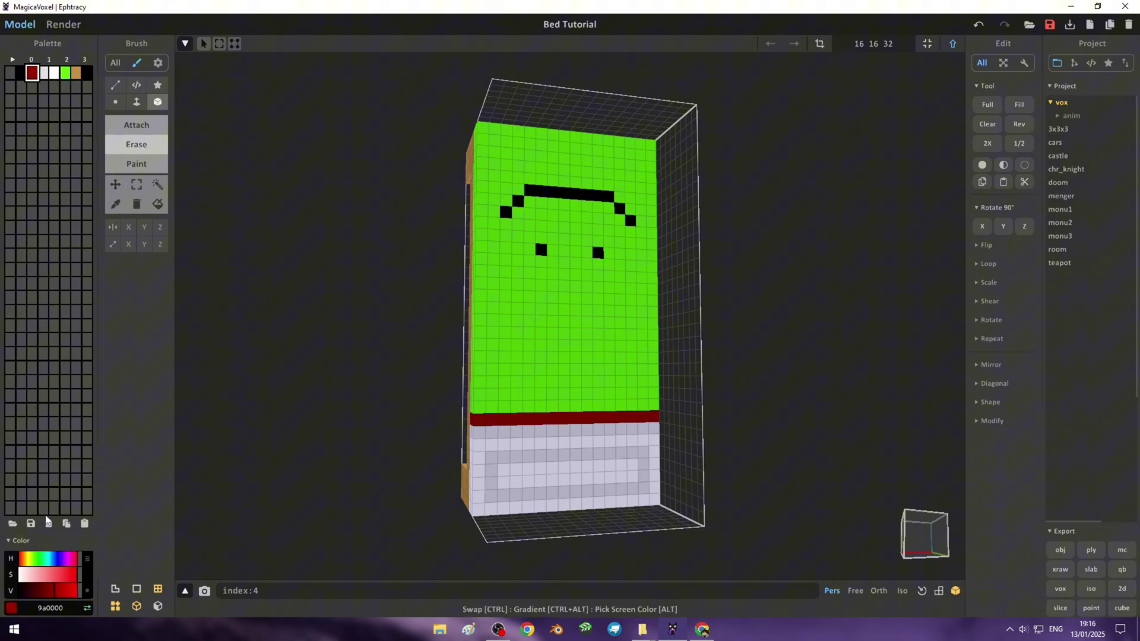
left_click_drag(59, 594, 70, 594)
left_click_drag(29, 560, 70, 596)
mouse_move(364, 499)
right_mouse_down()
mouse_move(461, 496)
mouse_move(222, 394)
mouse_move(600, 542)
right_mouse_up()
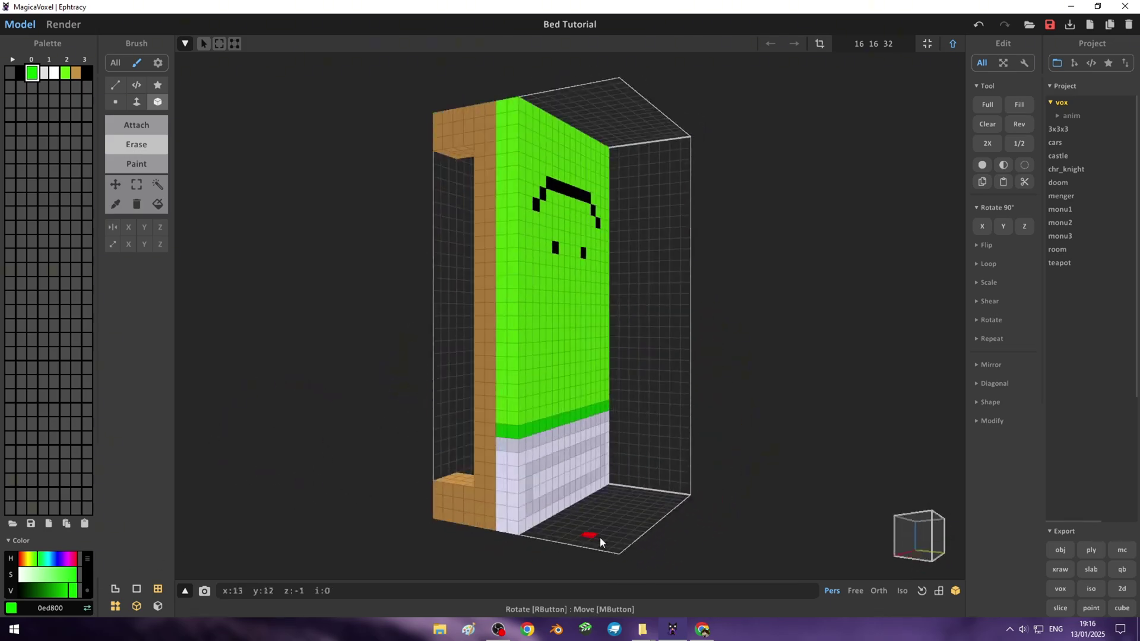
Export the lime bed as a PLY mesh named 'Test' to the Desktop
left_click(1085, 553)
left_click(395, 196)
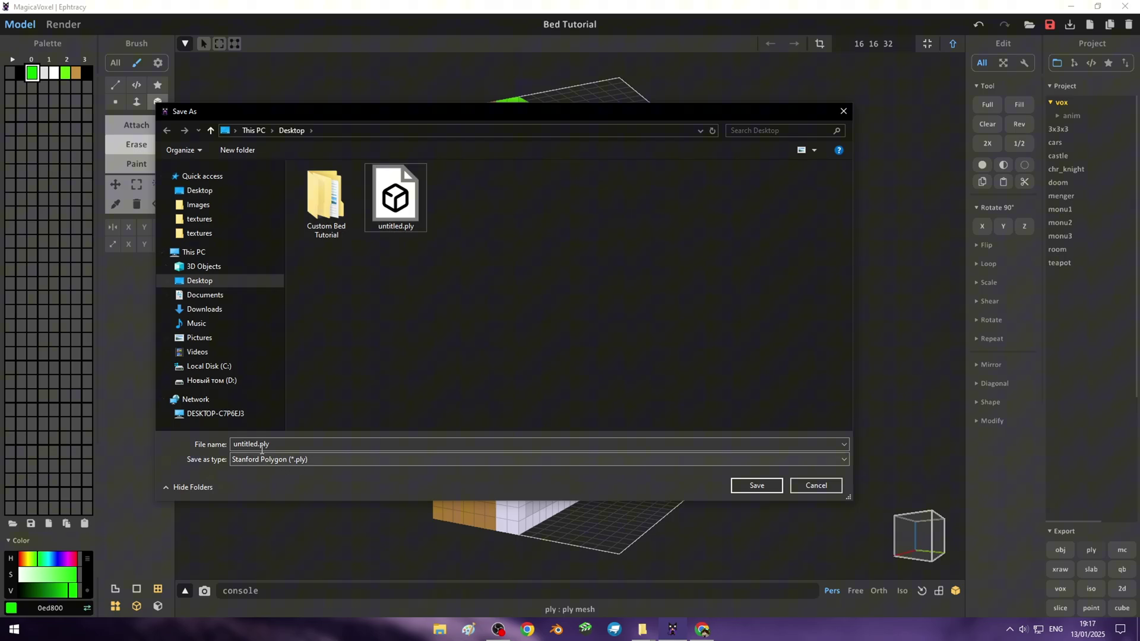
double_click(289, 443)
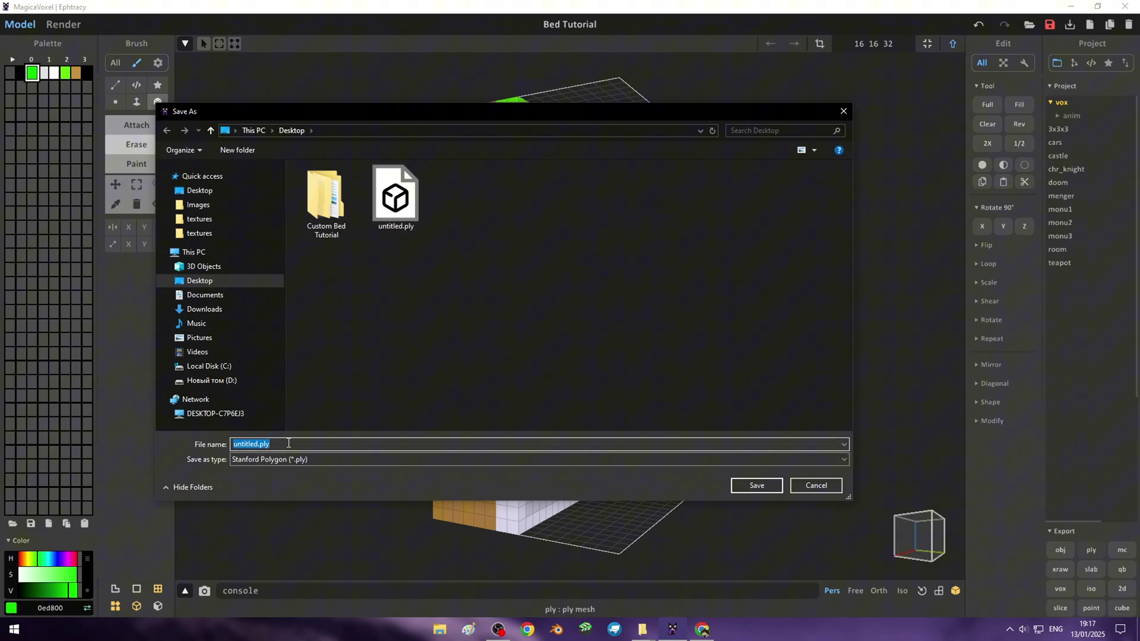
type("Test")
left_click(750, 486)
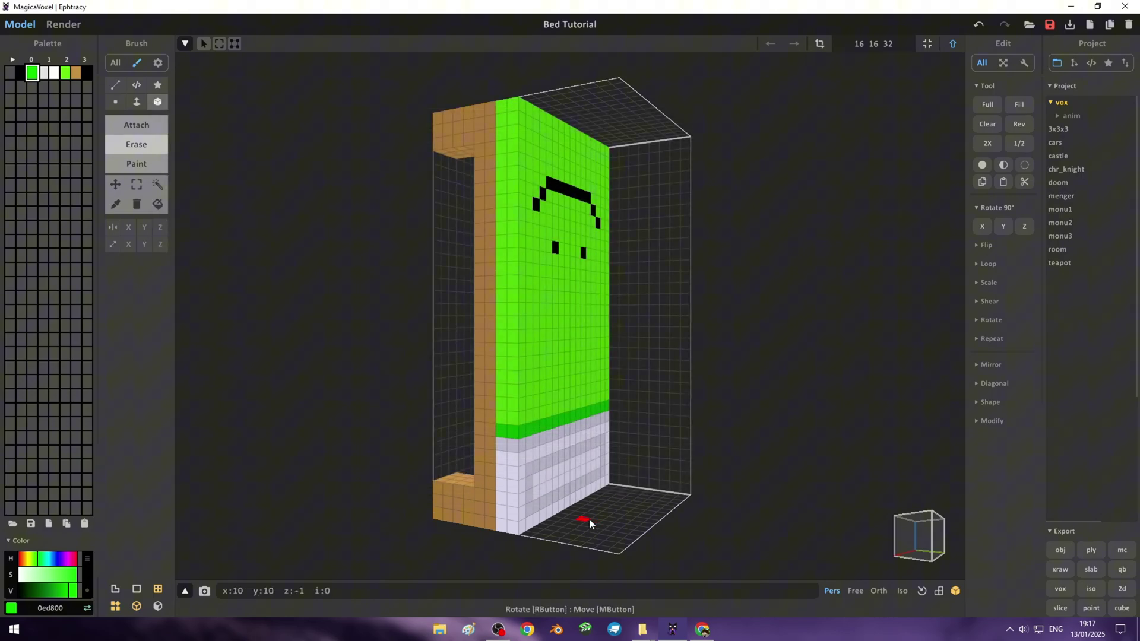
right_click_drag(556, 580, 679, 490)
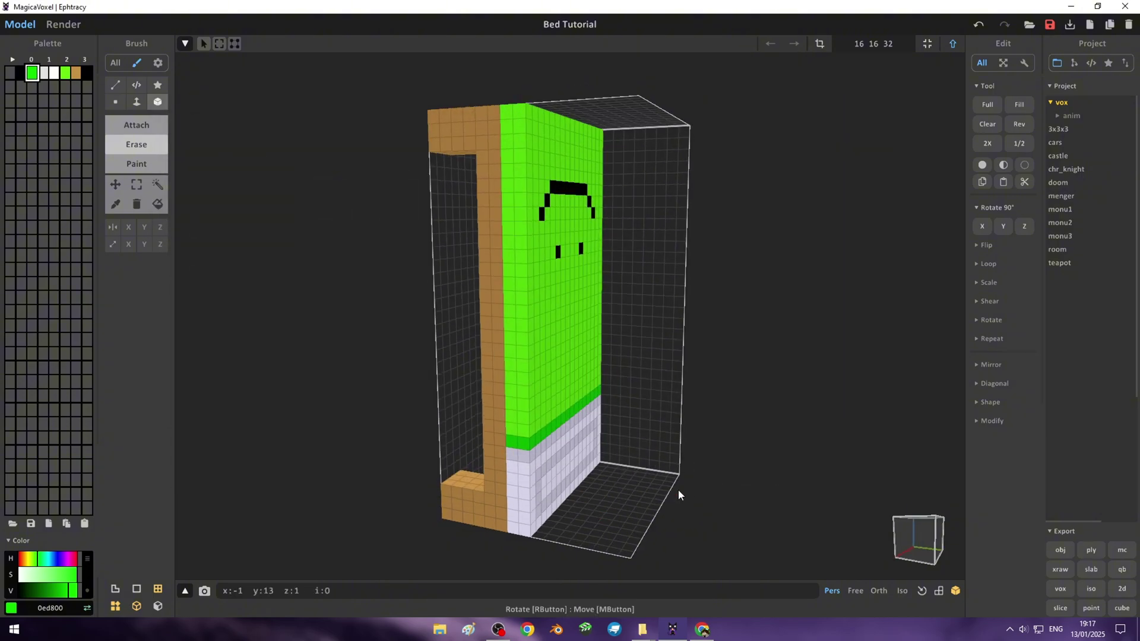
Upload Desktop\Test.ply to the Aspose PLY-to-GLB converter
left_click(1072, 6)
left_click(703, 630)
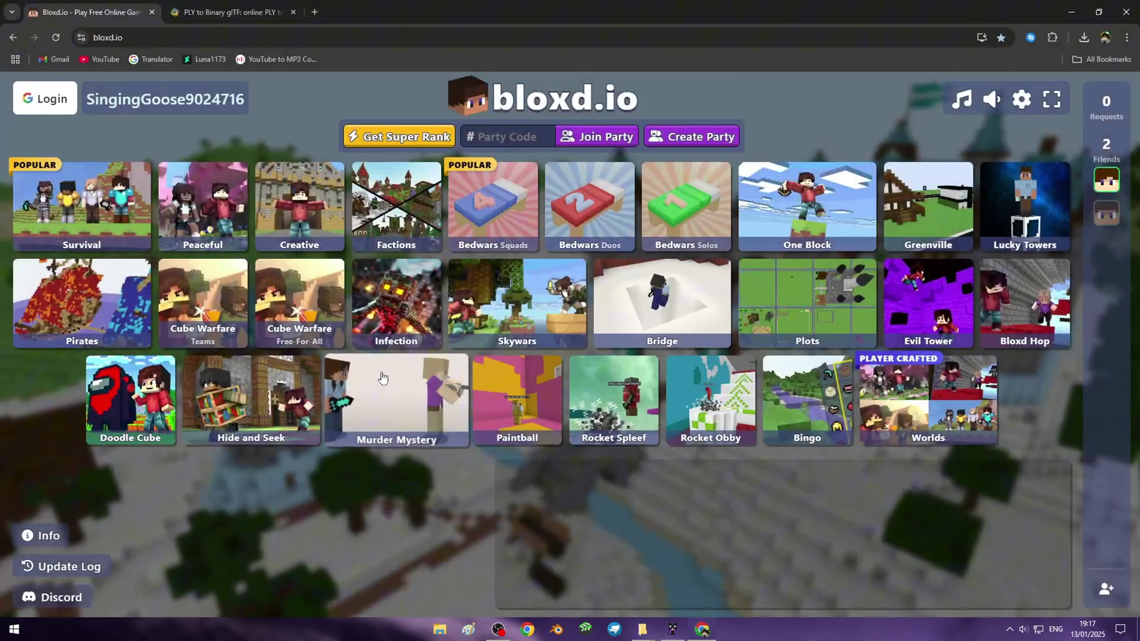
key("ctrl+Tab")
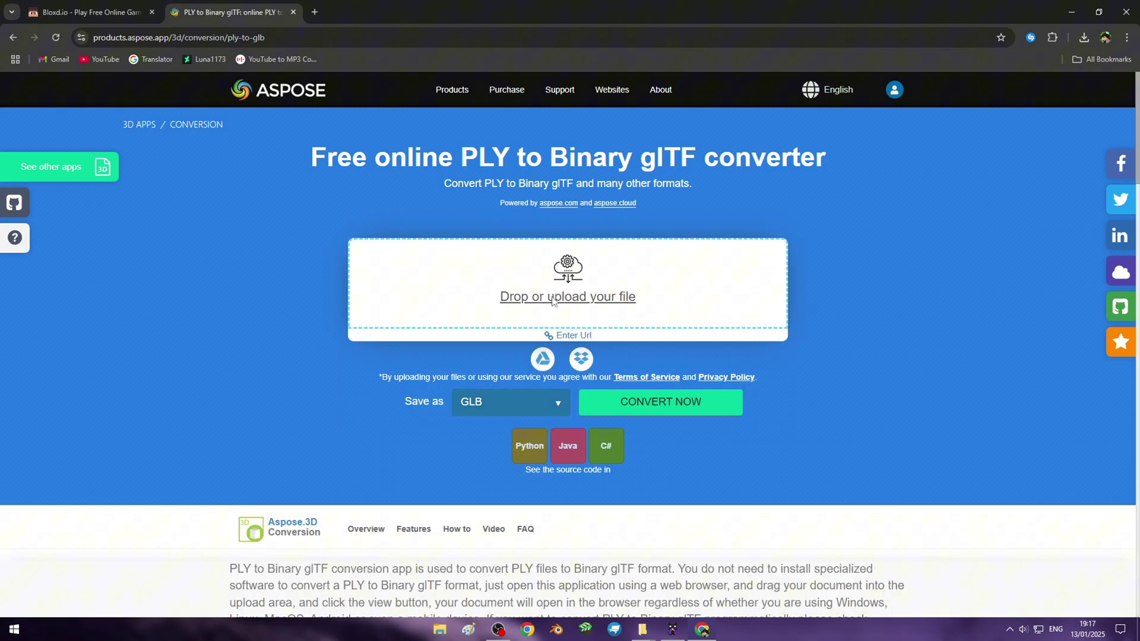
left_click(553, 299)
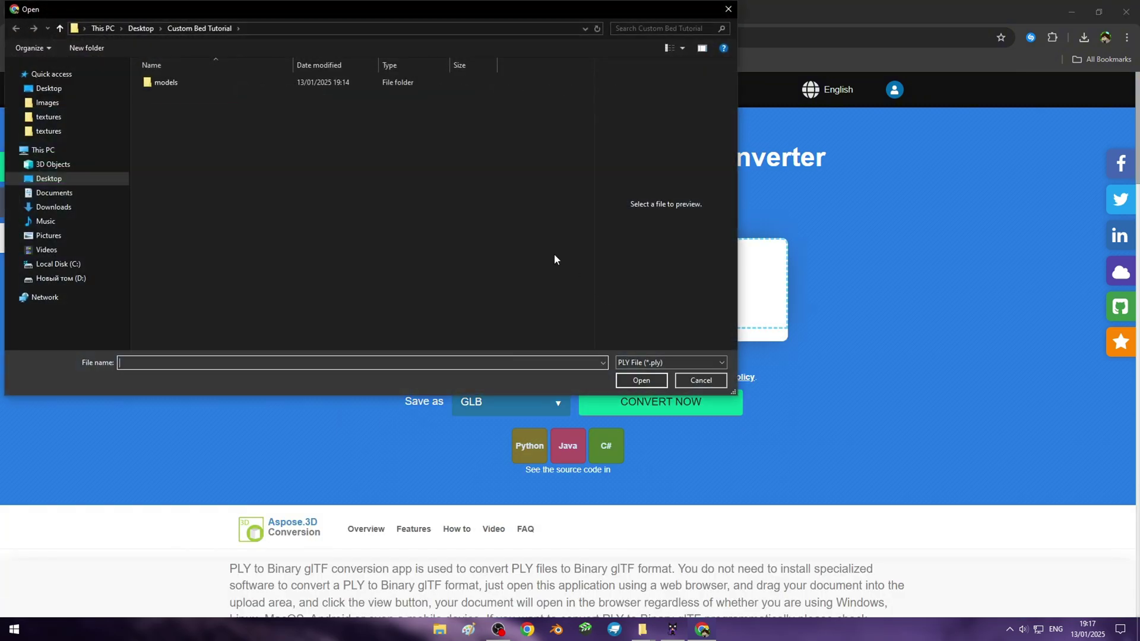
left_click(48, 89)
left_click(233, 66)
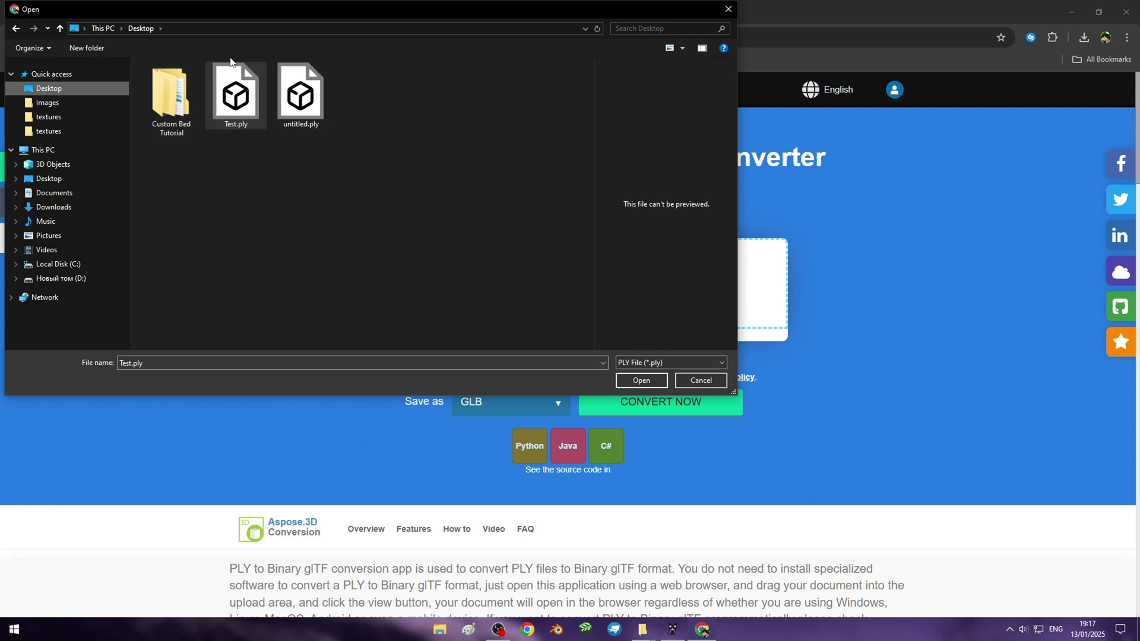
left_click(632, 378)
Convert Test.ply to GLB and download Test.glb
left_click(662, 432)
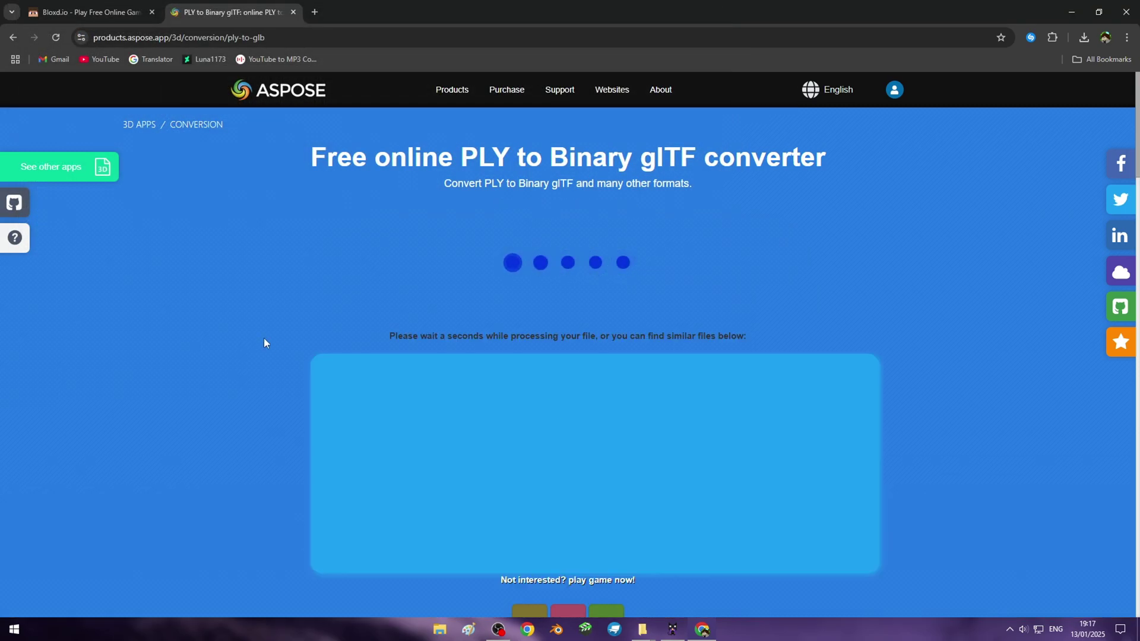
scroll(264, 338, "down", 2)
scroll(263, 338, "up", 2)
left_click(565, 296)
Rename the downloaded Test.glb in Downloads to Lime Bed.glb
left_click(1073, 9)
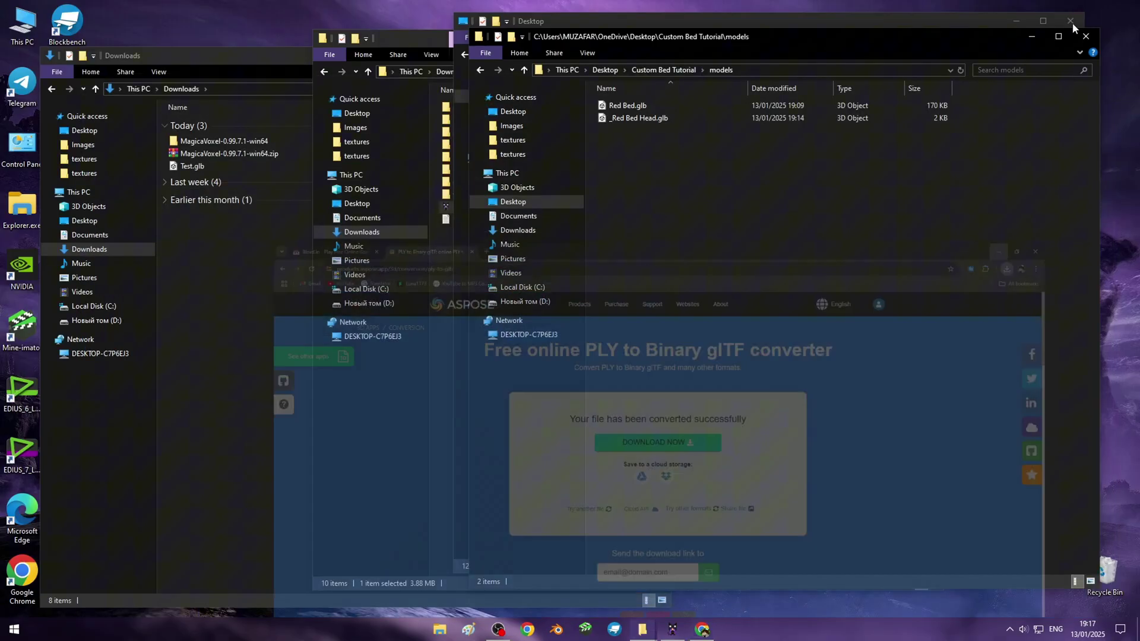
left_click_drag(416, 38, 200, 38)
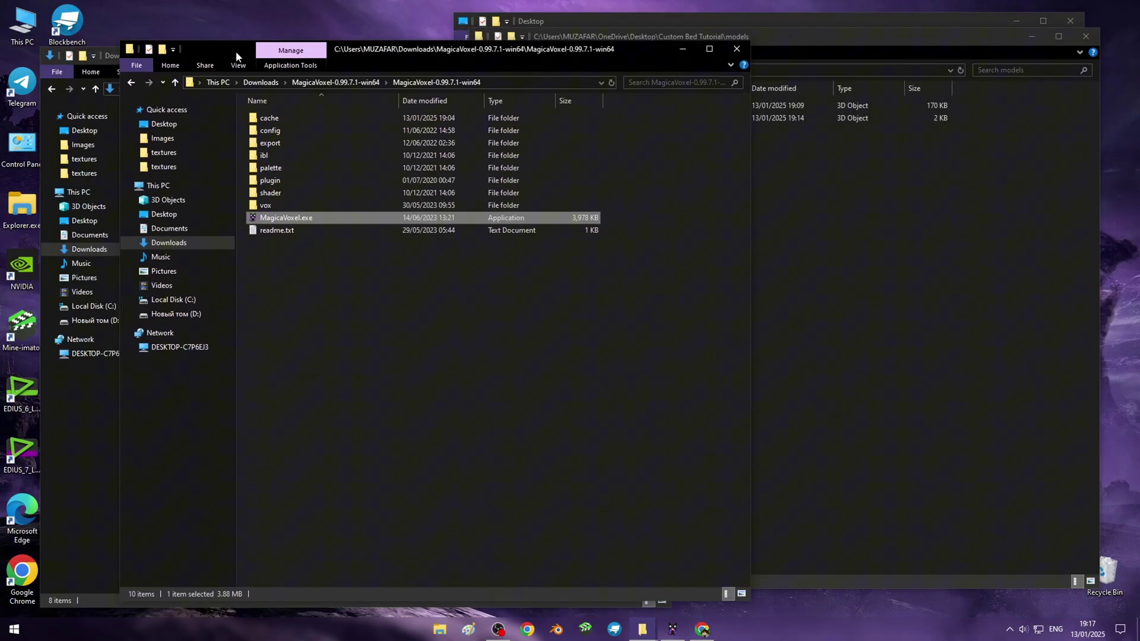
left_click(145, 231)
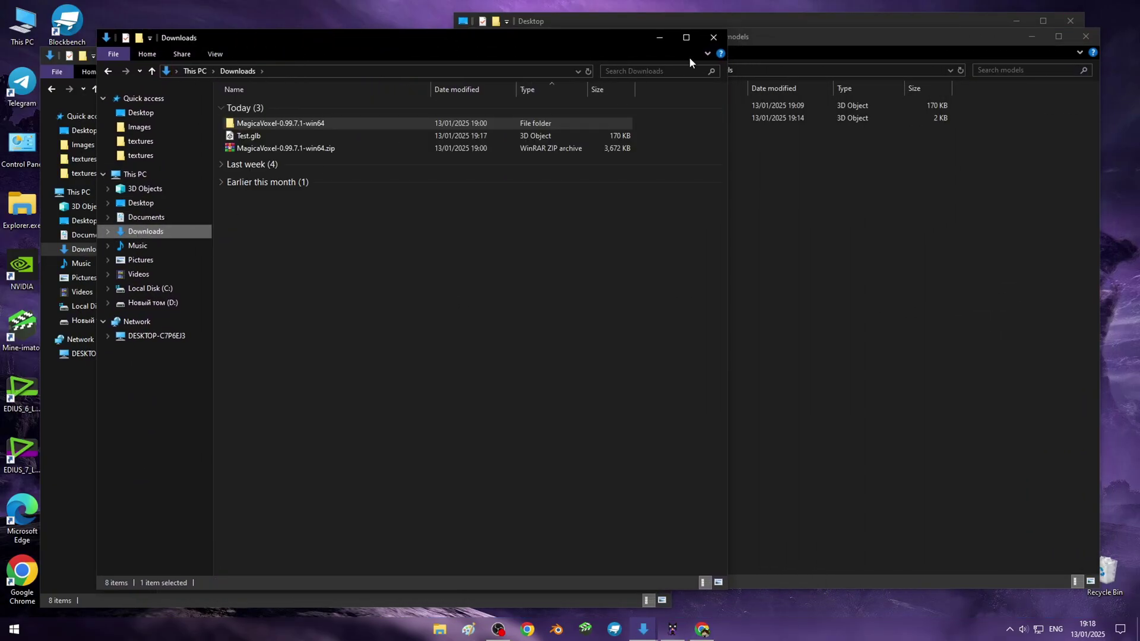
mouse_move(270, 44)
left_mouse_down()
mouse_move(244, 69)
mouse_move(208, 57)
left_mouse_up()
left_click(190, 156)
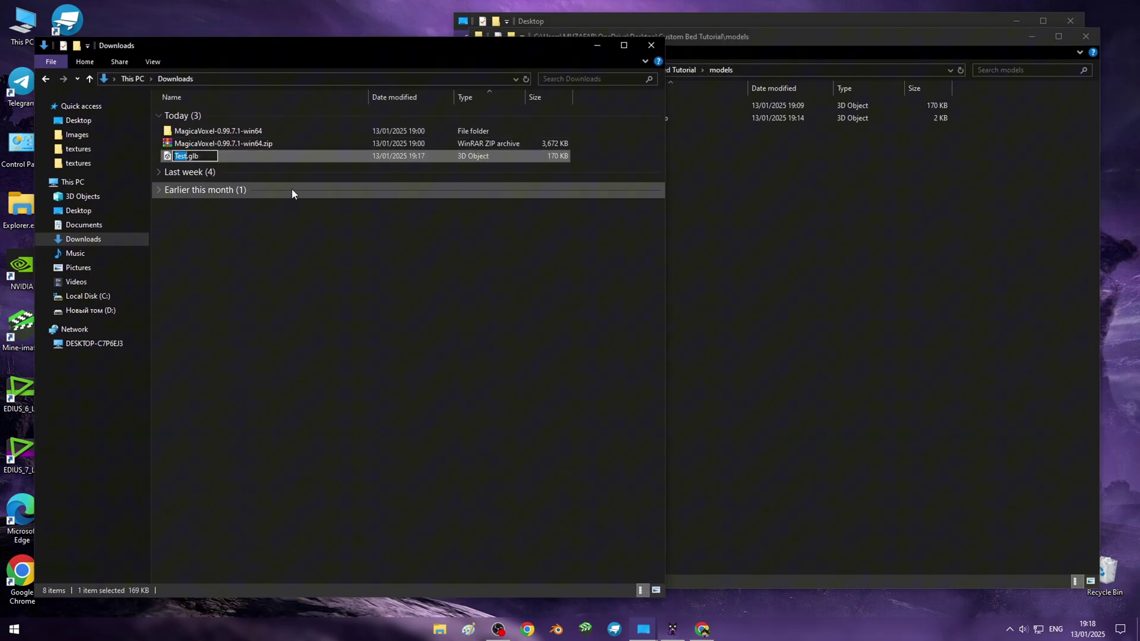
type("Lime Bed")
key("Return")
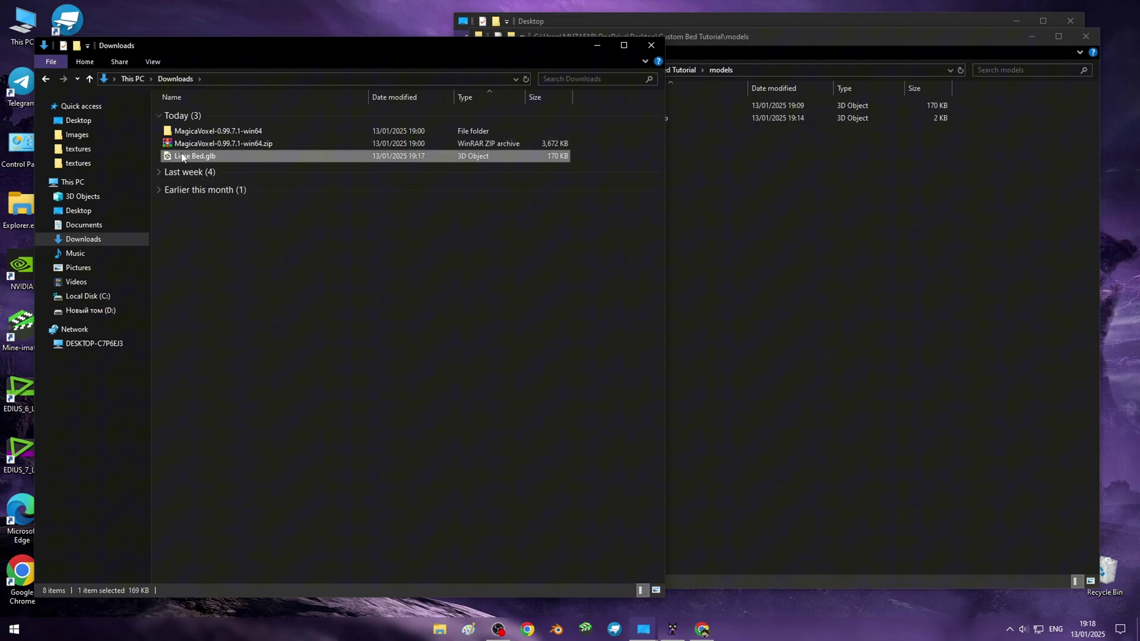
Move Lime Bed.glb into the Custom Bed Tutorial models folder
right_click(183, 156)
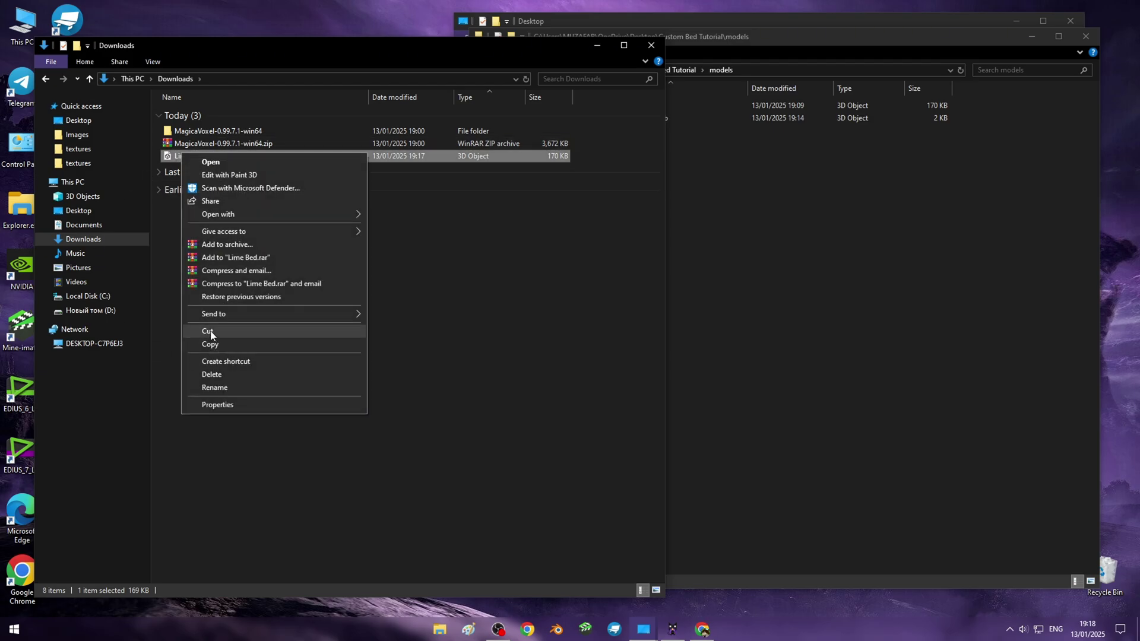
left_click(210, 332)
left_click(761, 209)
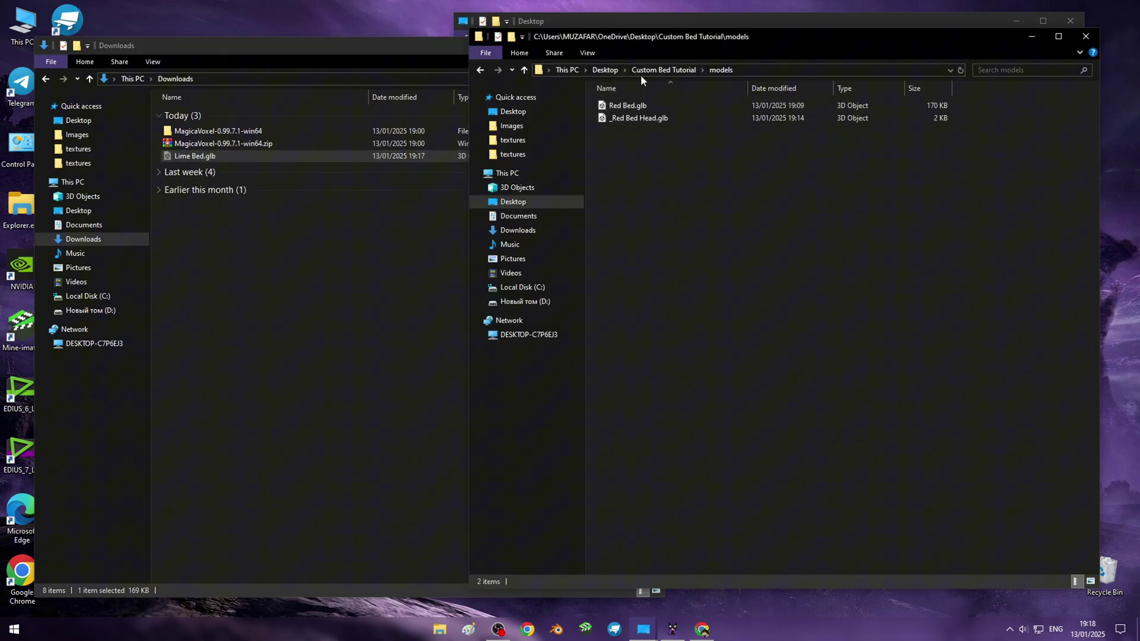
right_click(639, 159)
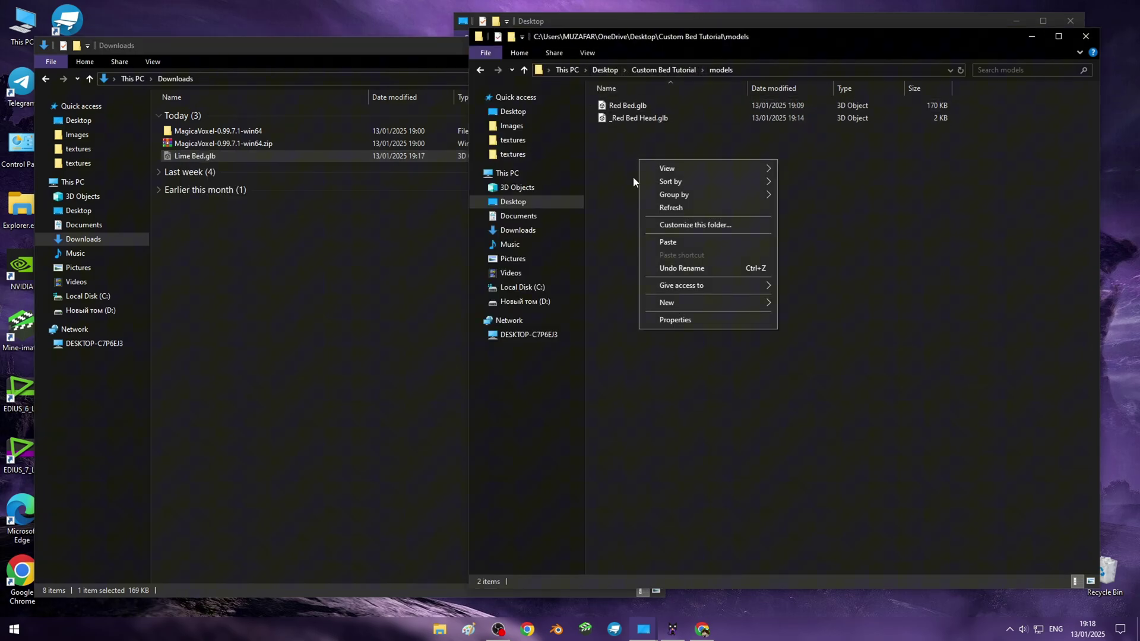
left_click(669, 243)
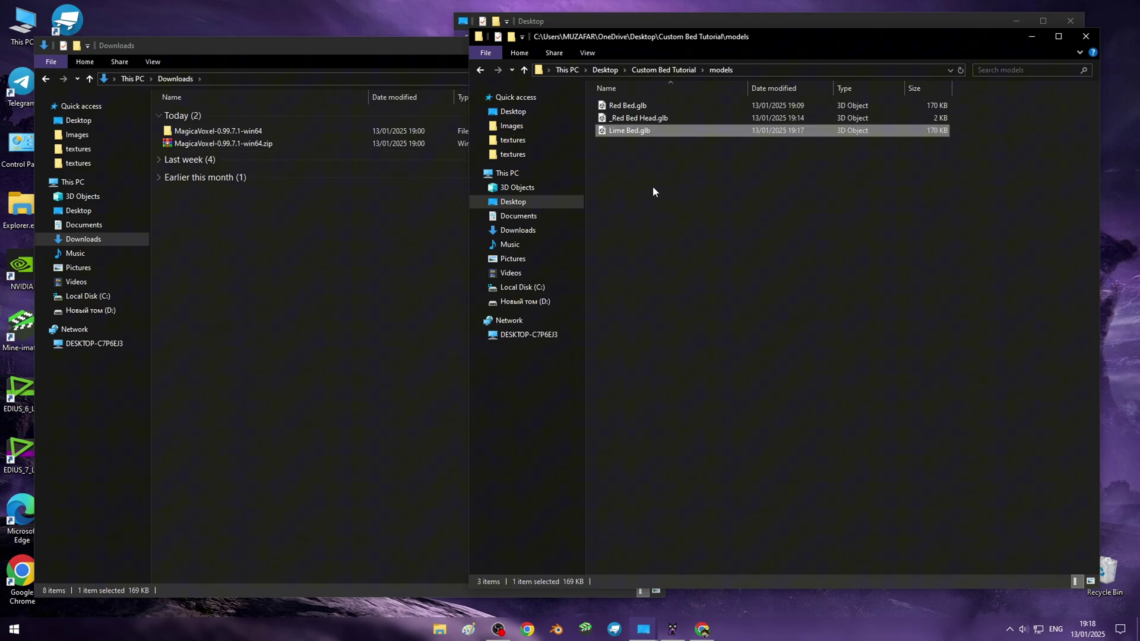
Duplicate _Red Bed Head.glb and change 'Red' to 'Lime' in the copy's name
left_click(624, 117)
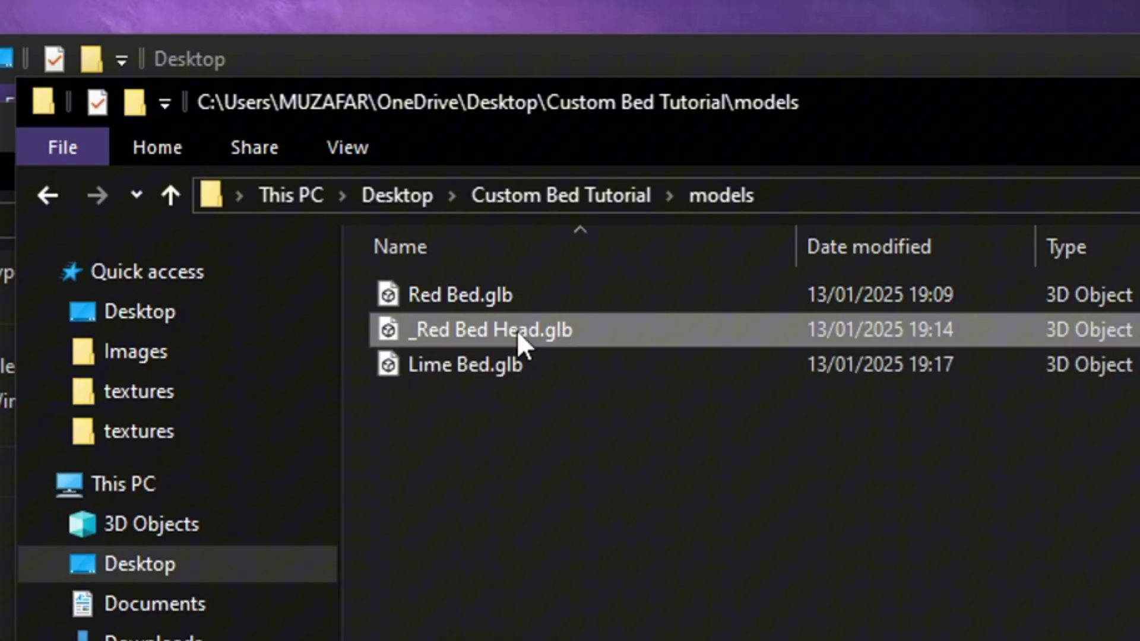
mouse_move(490, 330)
key("ctrl+c")
key("ctrl+v")
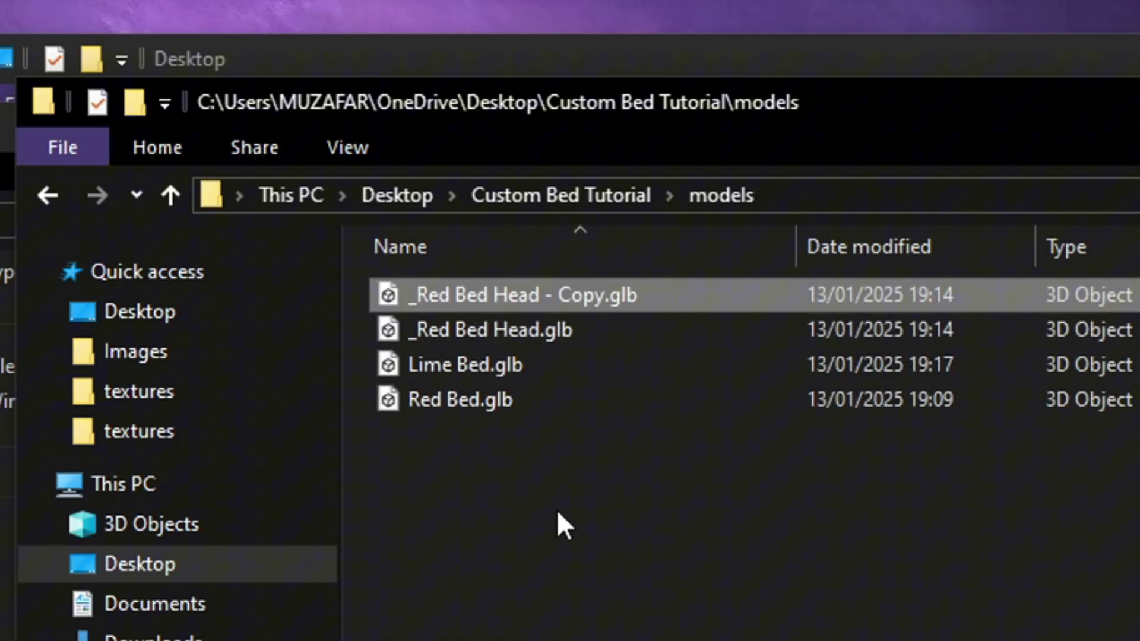
left_click(440, 302)
left_click_drag(451, 297, 442, 297)
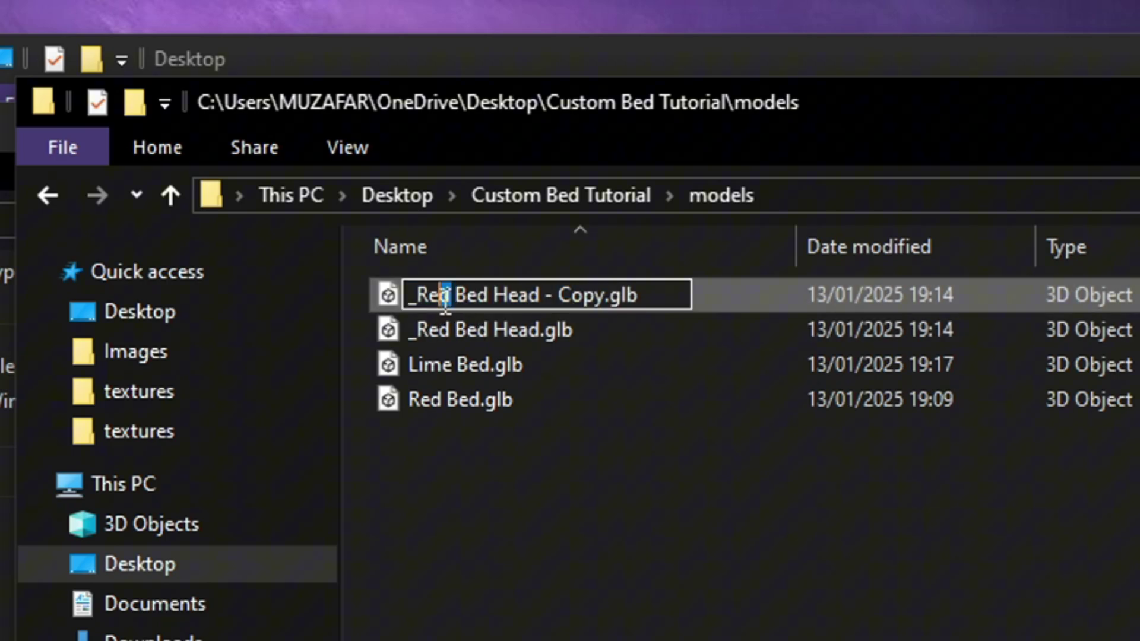
key("BackSpace")
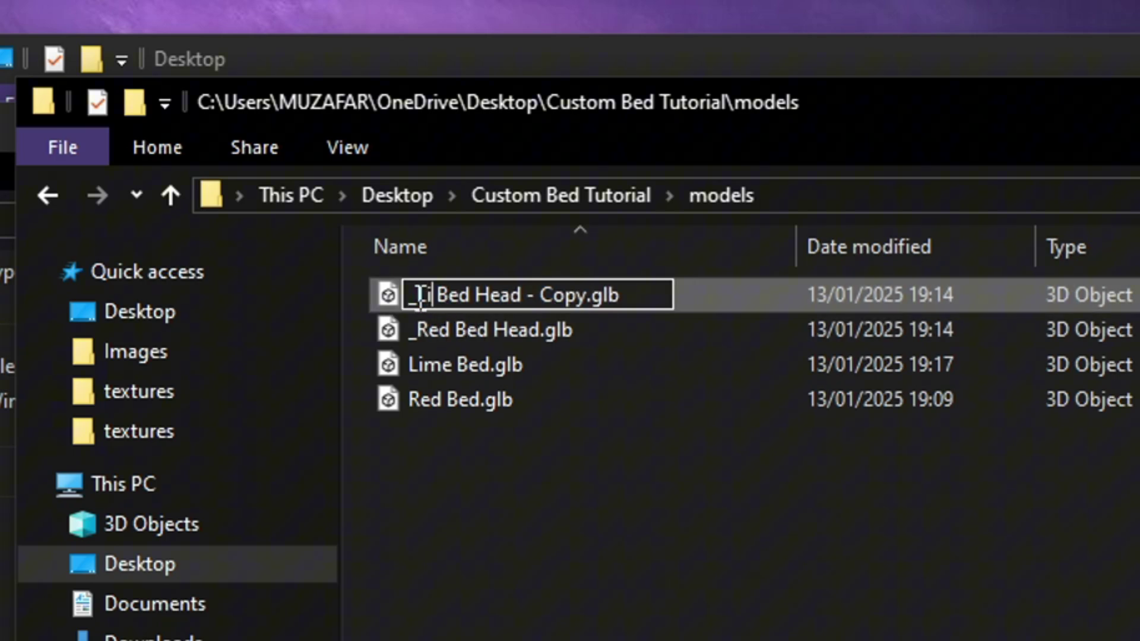
type("Lime")
key("Return")
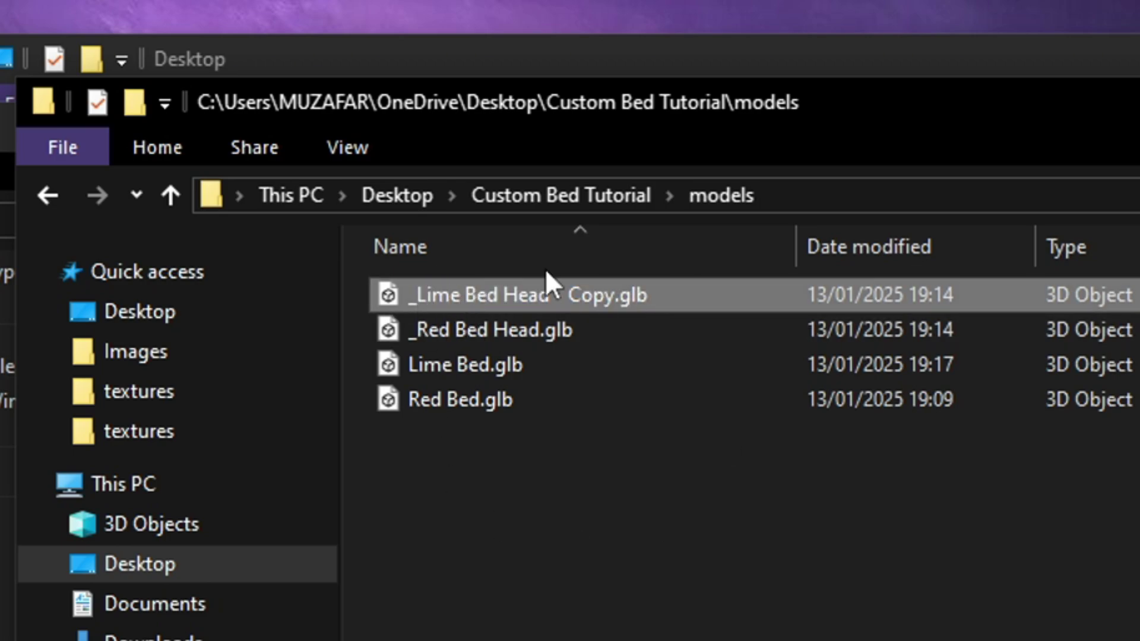
Remove the ' - Copy' suffix so the file is named _Lime Bed Head.glb
left_click(586, 297)
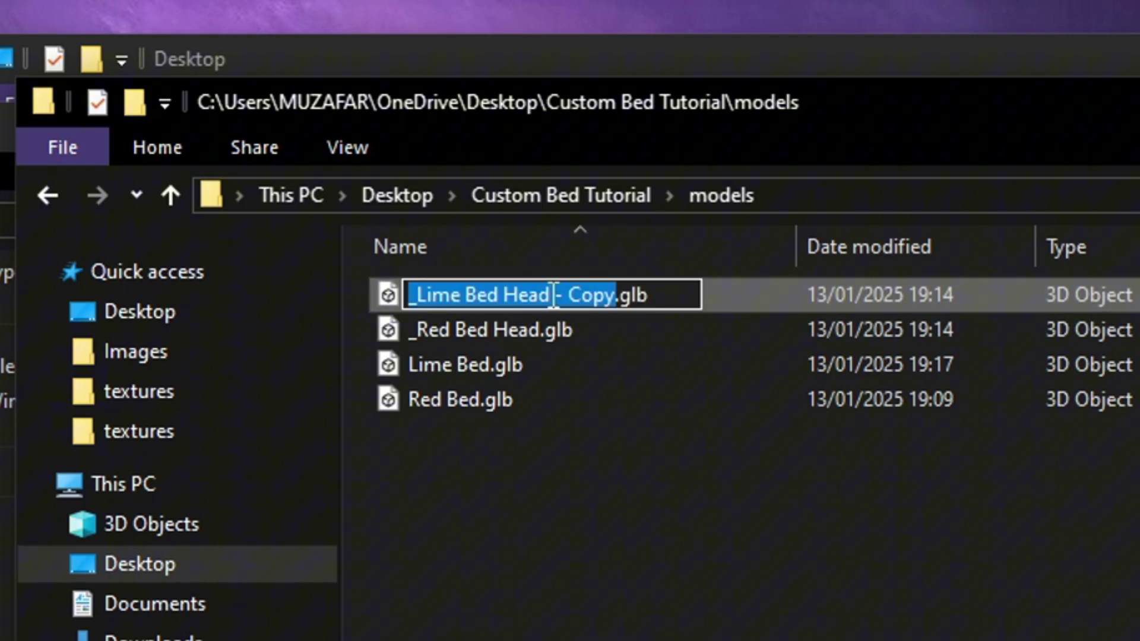
left_click_drag(554, 295, 619, 294)
key("BackSpace")
key("Return")
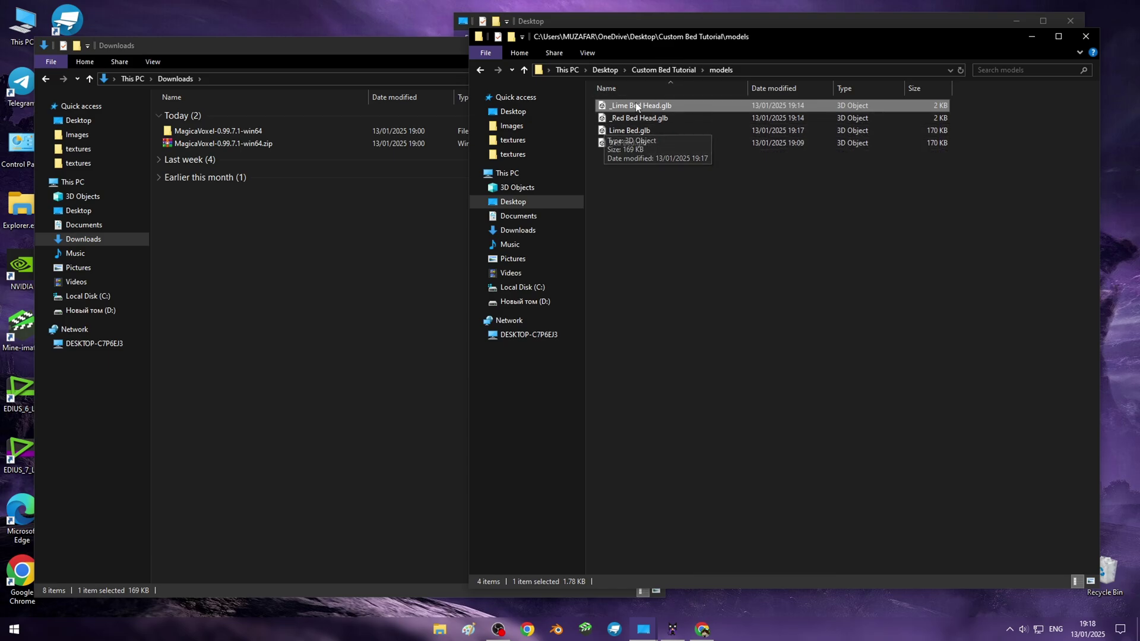
left_click(612, 363)
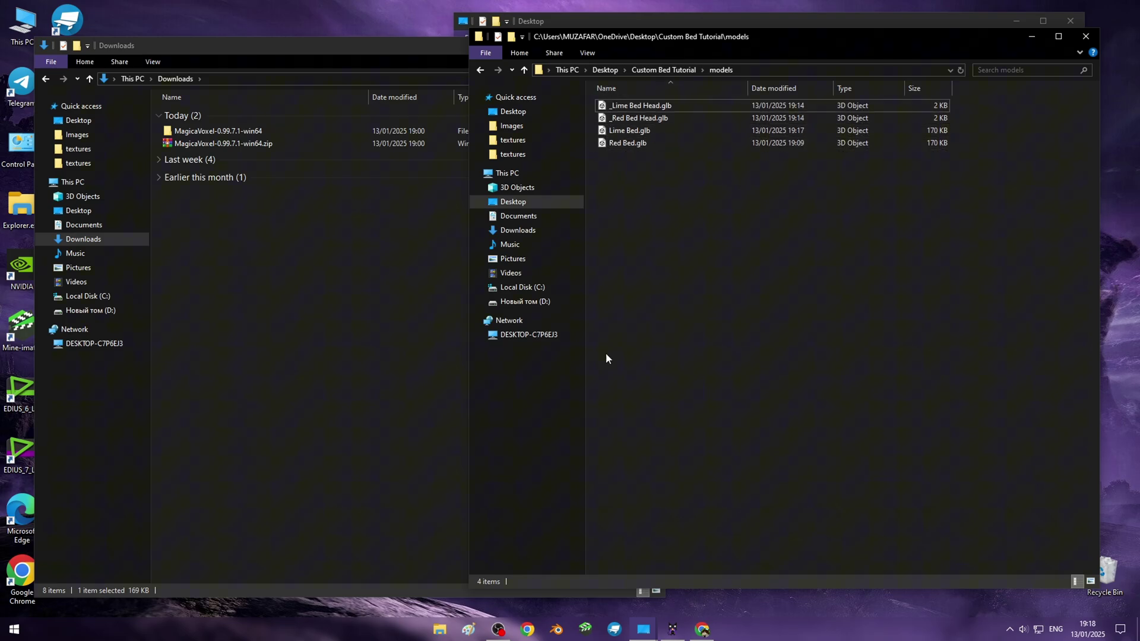
Upload the Custom Bed Tutorial folder as Bloxd.io's texture pack
left_click(702, 629)
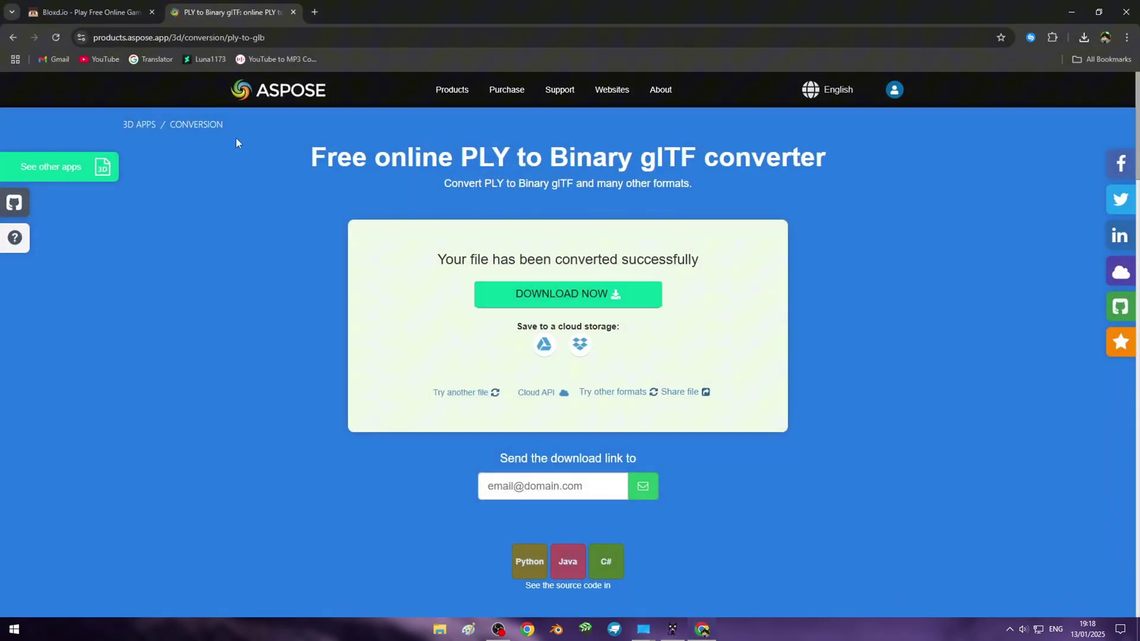
left_click(124, 7)
left_click(1022, 99)
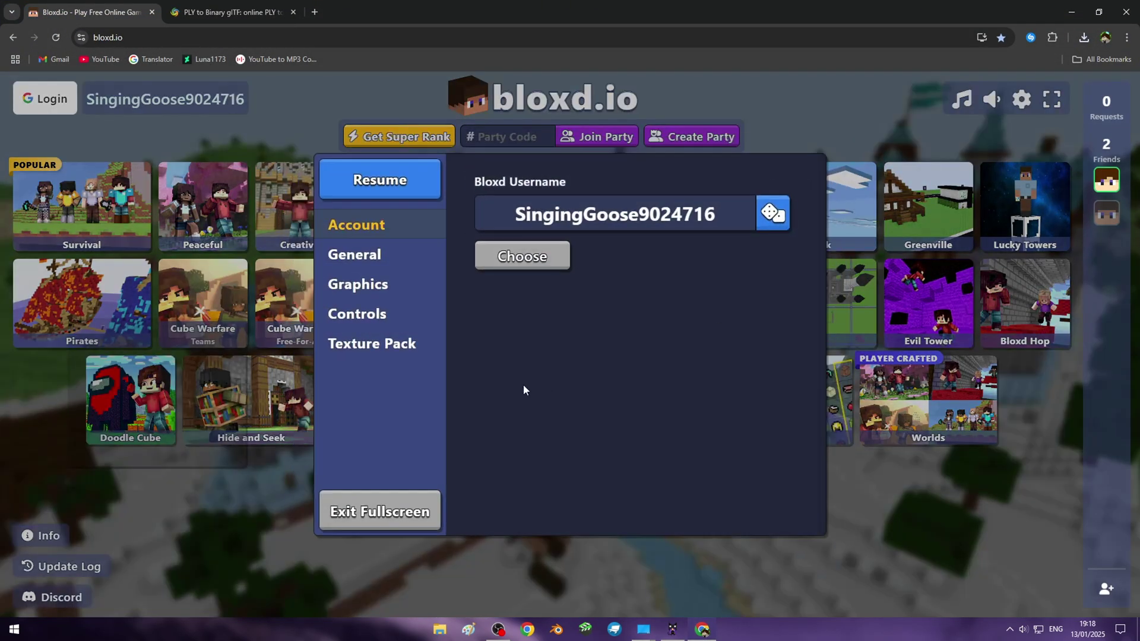
left_click(409, 344)
scroll(601, 447, "down", 1)
left_click(571, 447)
double_click(178, 119)
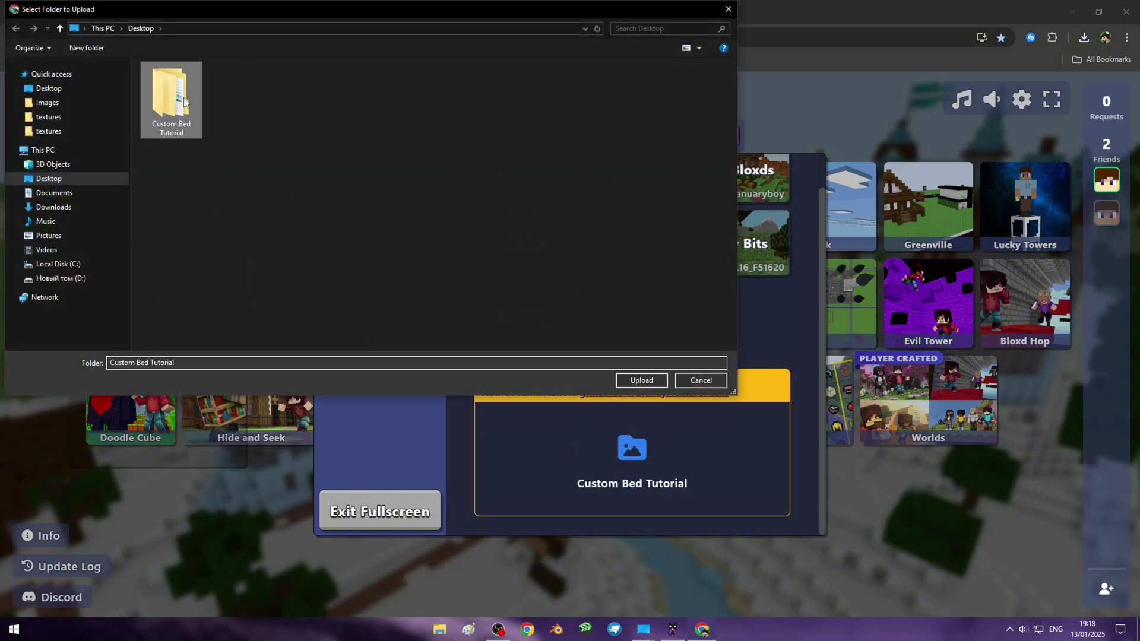
left_click(642, 383)
left_click(664, 122)
Apply the texture pack and reload the game into Creative mode
left_click(810, 521)
left_click(511, 377)
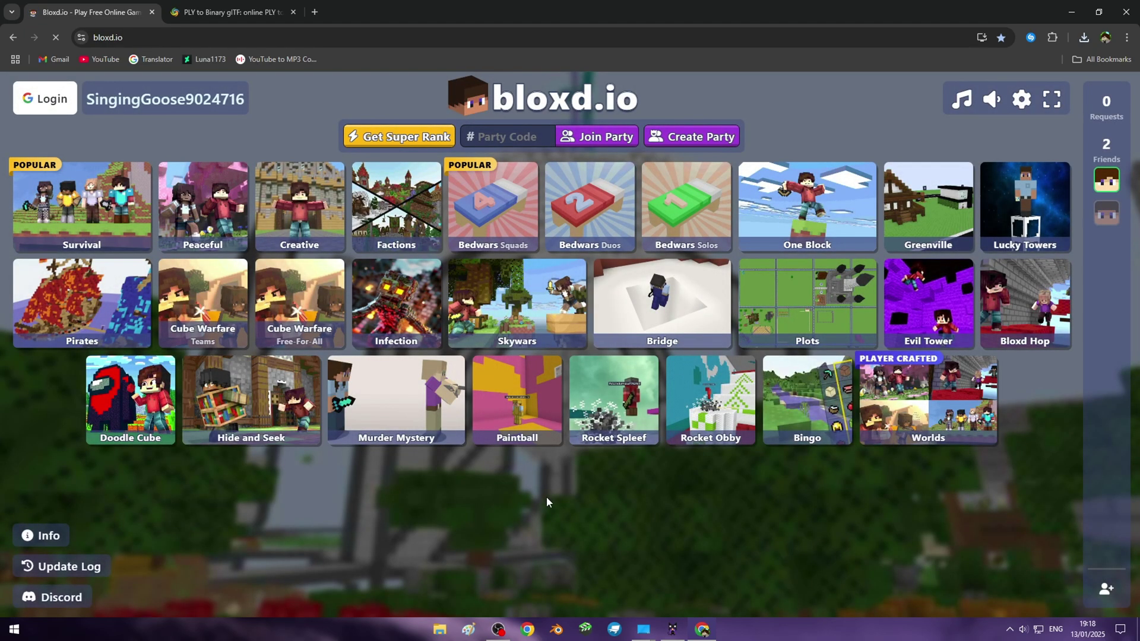
left_click(299, 208)
Rejoin a Creative lobby, pick empty hotbar slot 4 and open the inventory
left_click(443, 337)
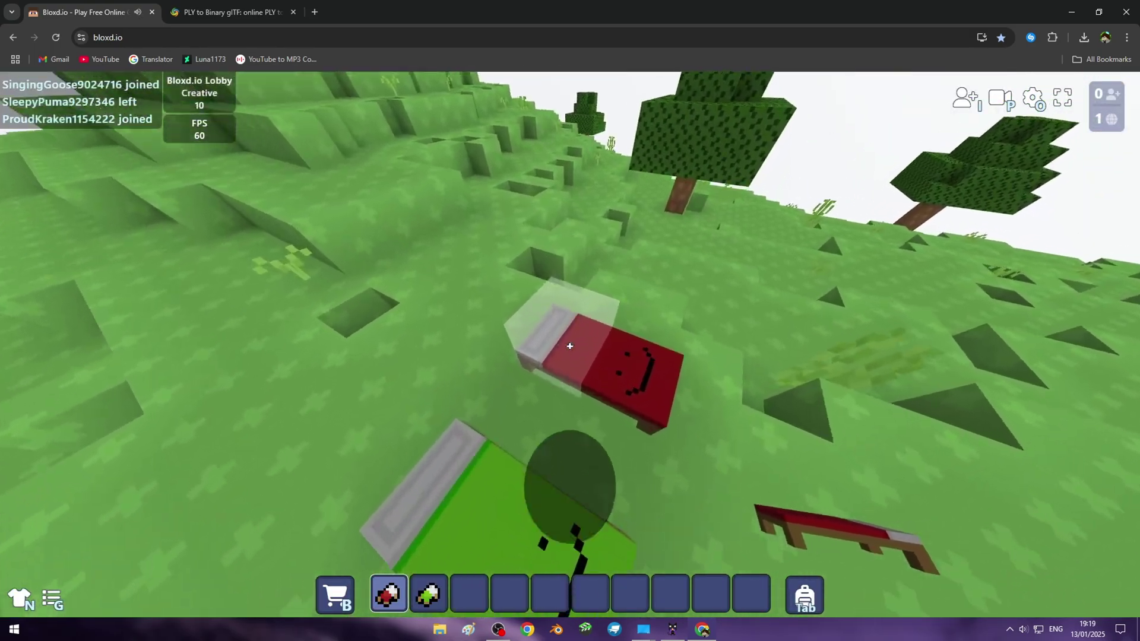
key("4")
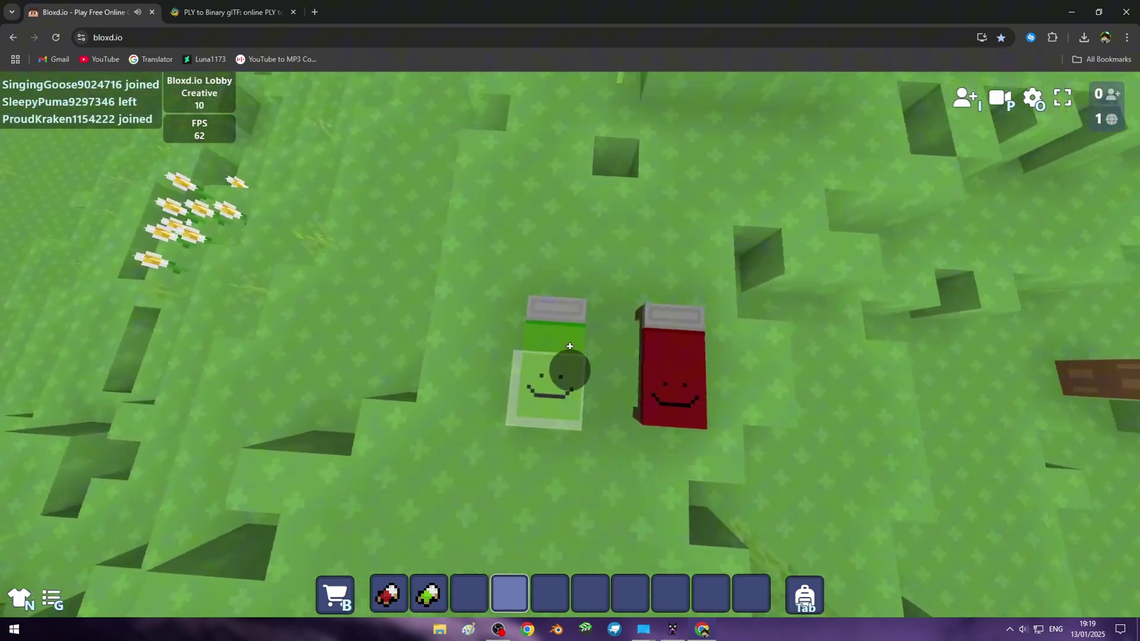
key("Tab")
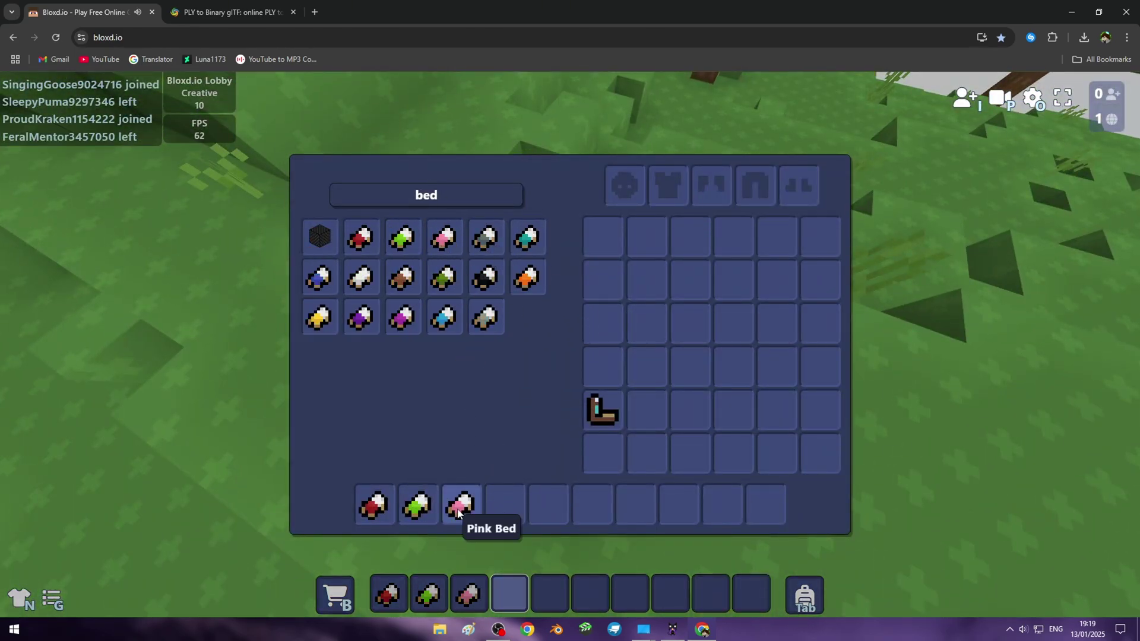
Place the pink bed beside the smiley beds and walk up close to each
key("Tab")
right_click(570, 346)
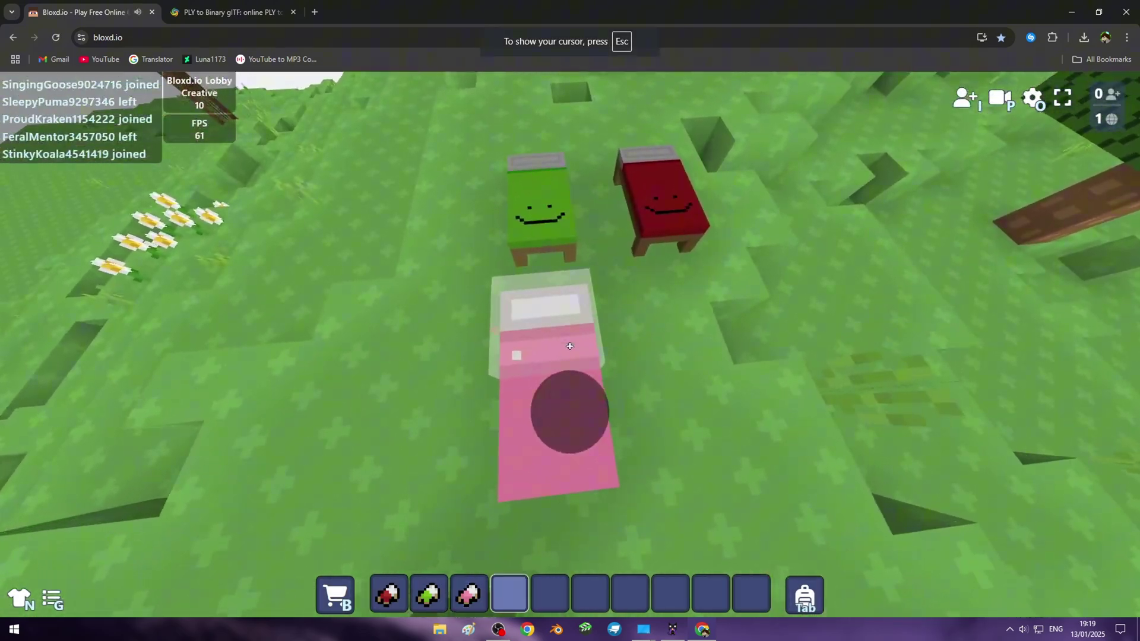
key("w")
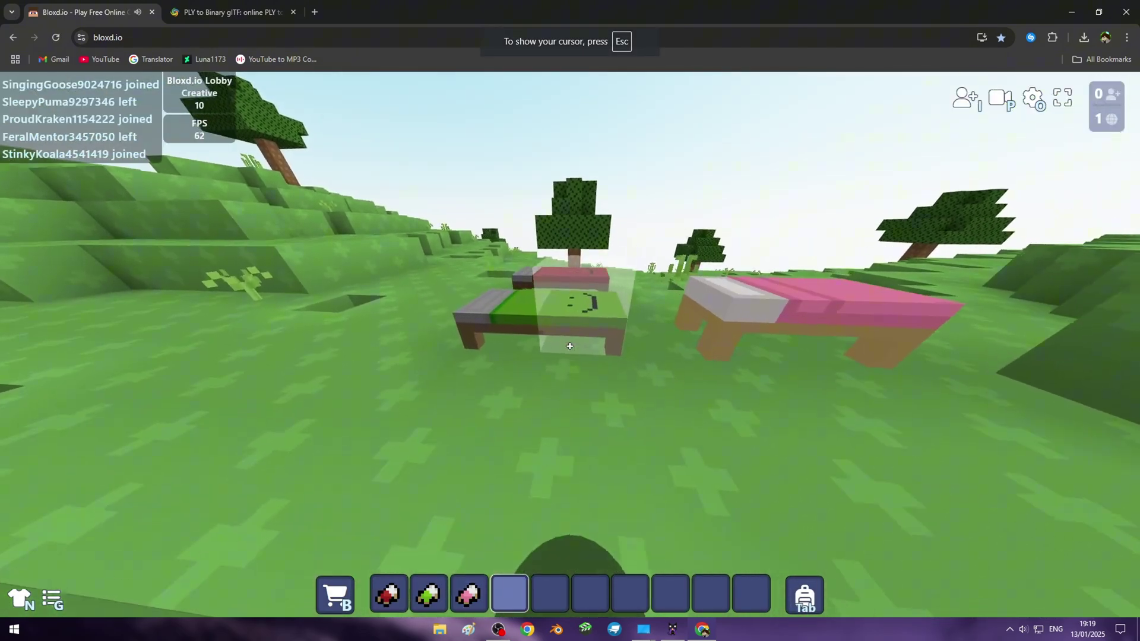
key("w")
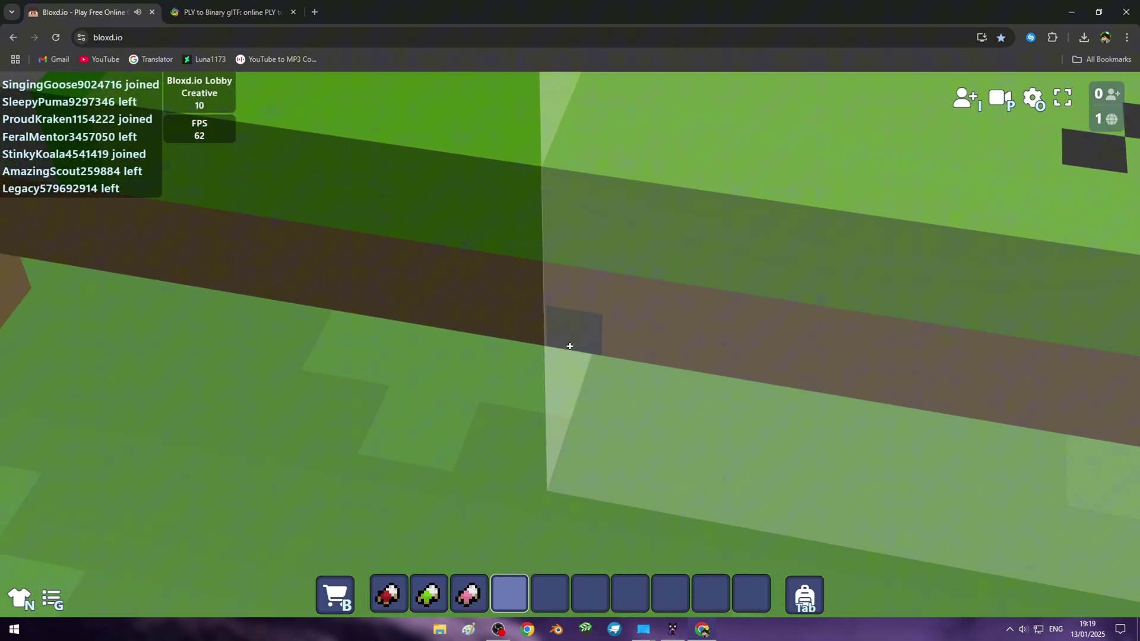
key("s")
key("w")
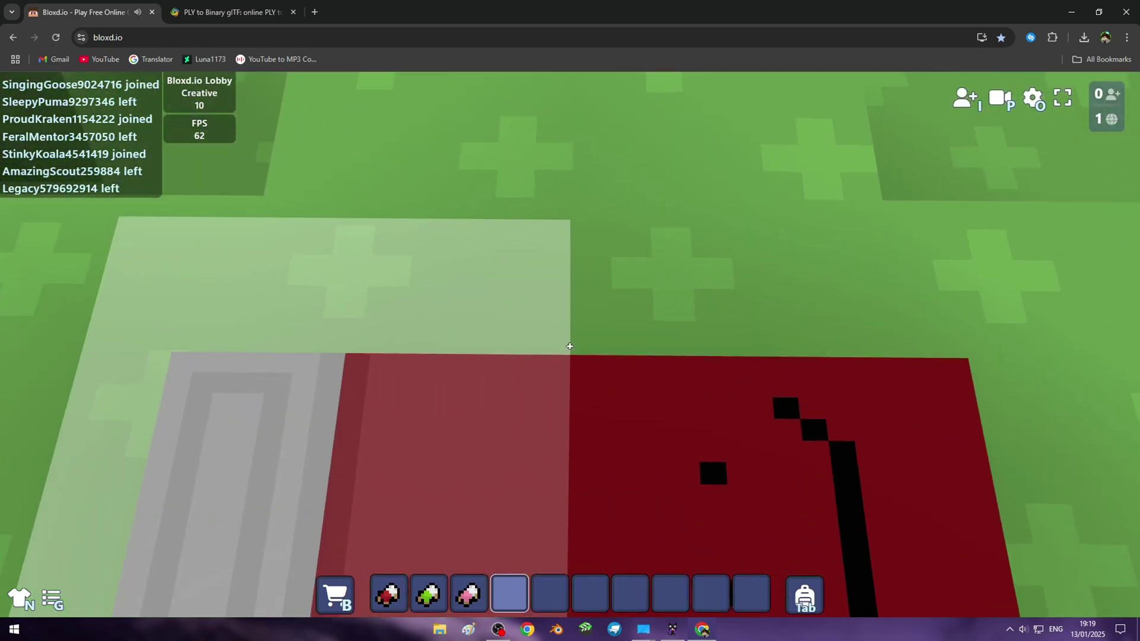
key("s")
key("s")
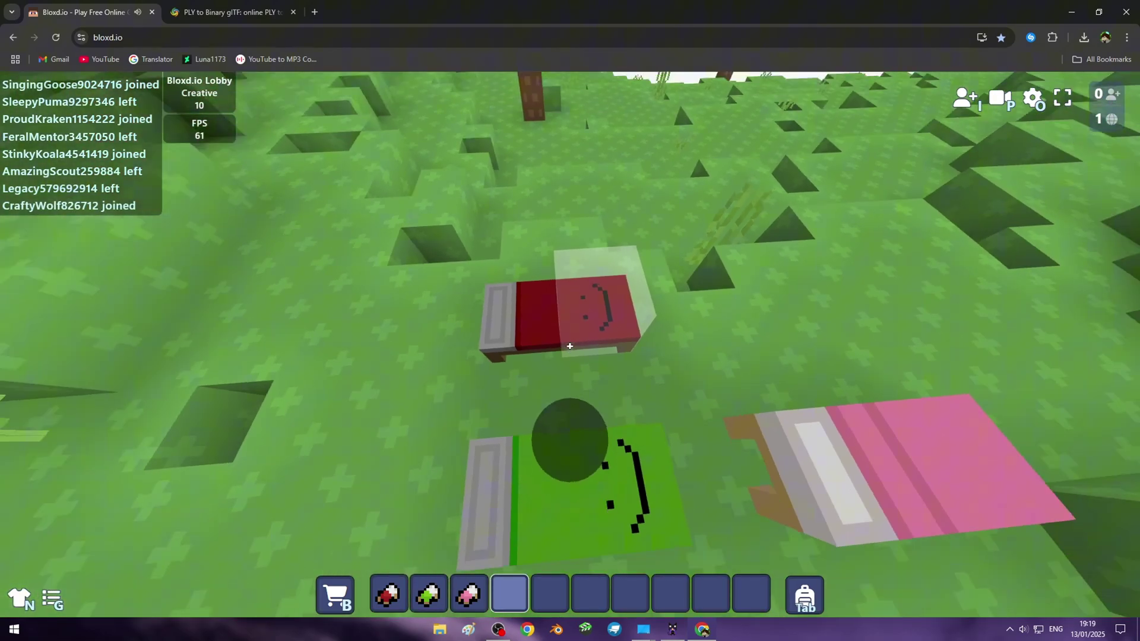
key("w")
key("s")
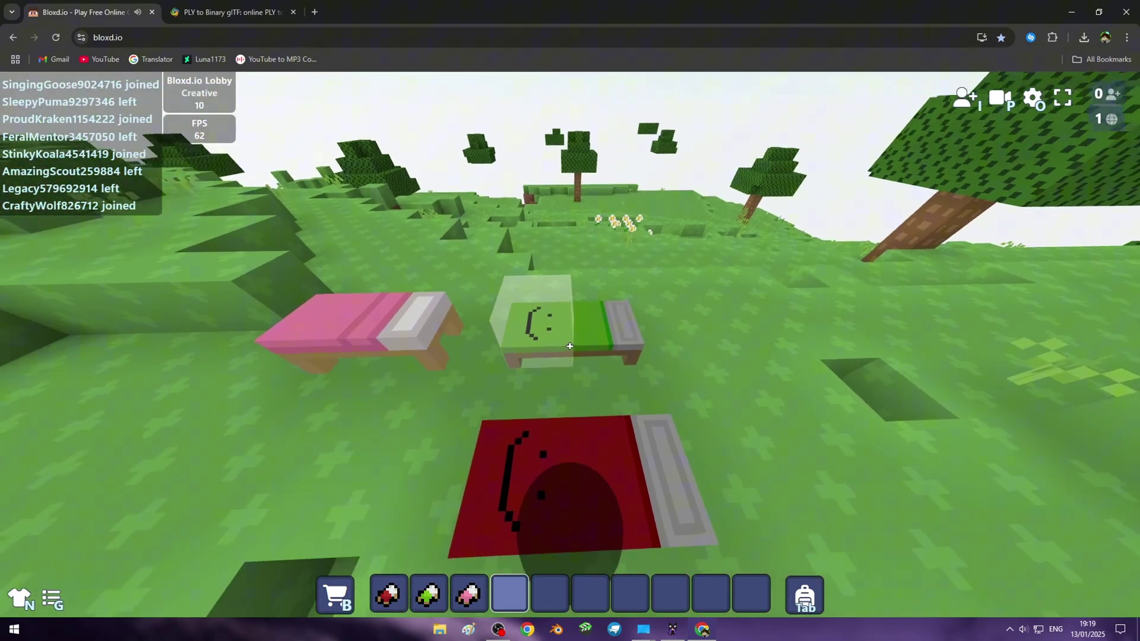
Fly up and down to view the three beds from above and low
key("space")
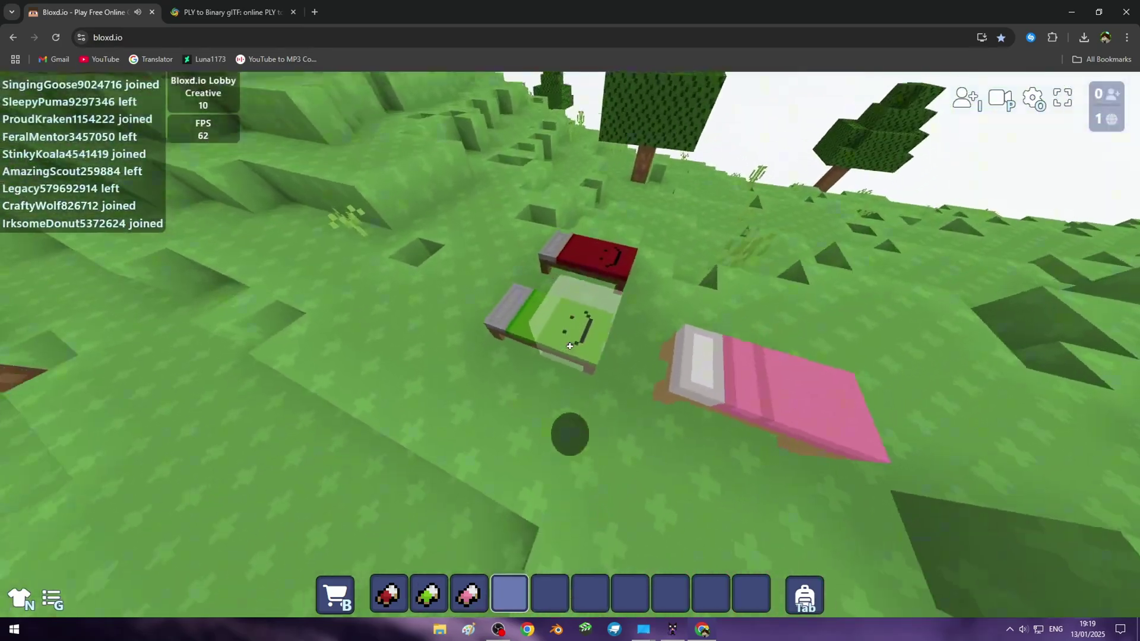
key("shift")
key("space")
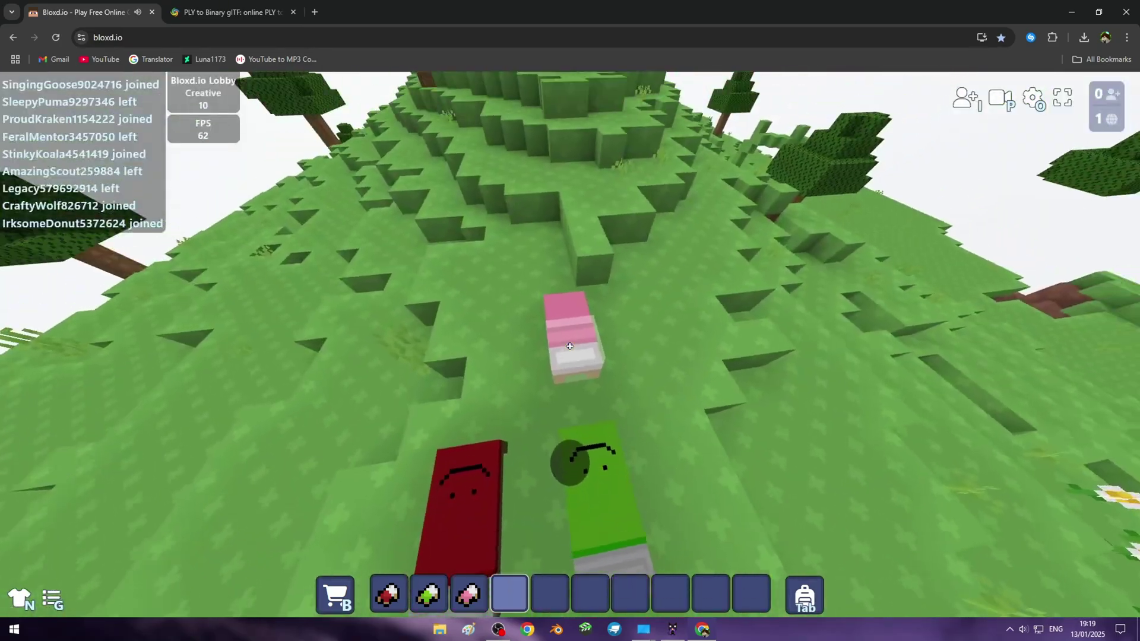
key("shift")
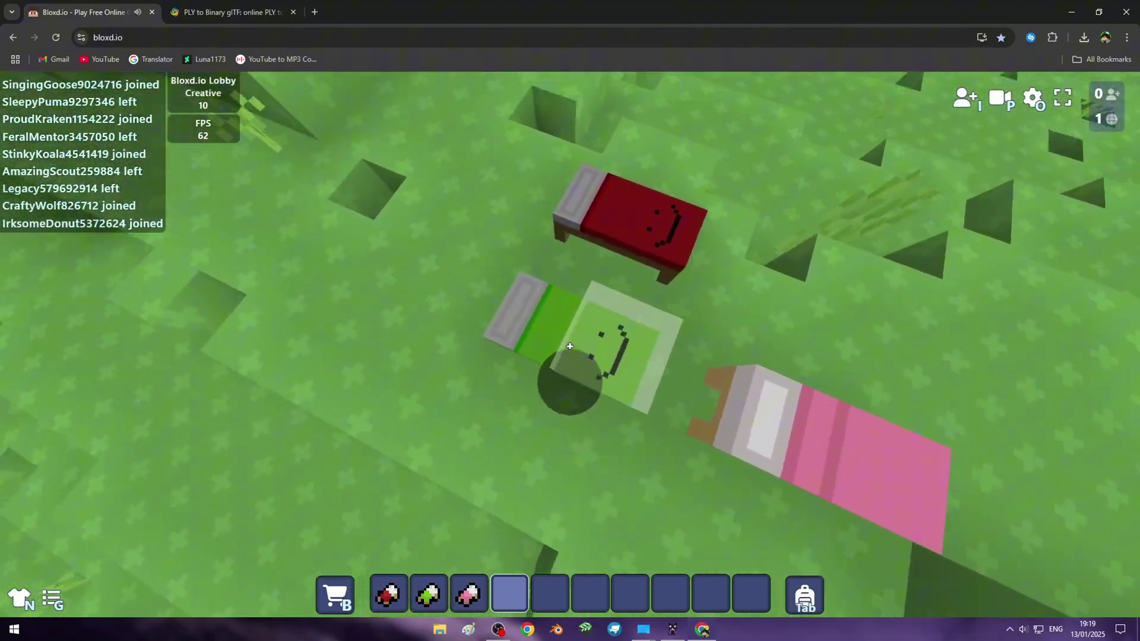
key("shift")
key("space")
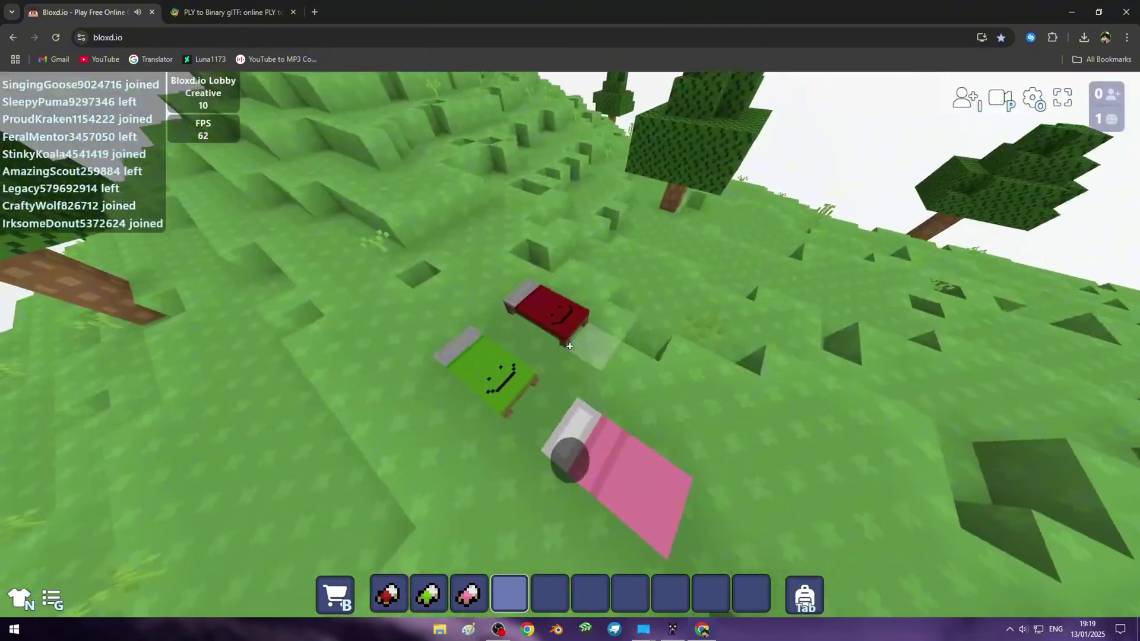